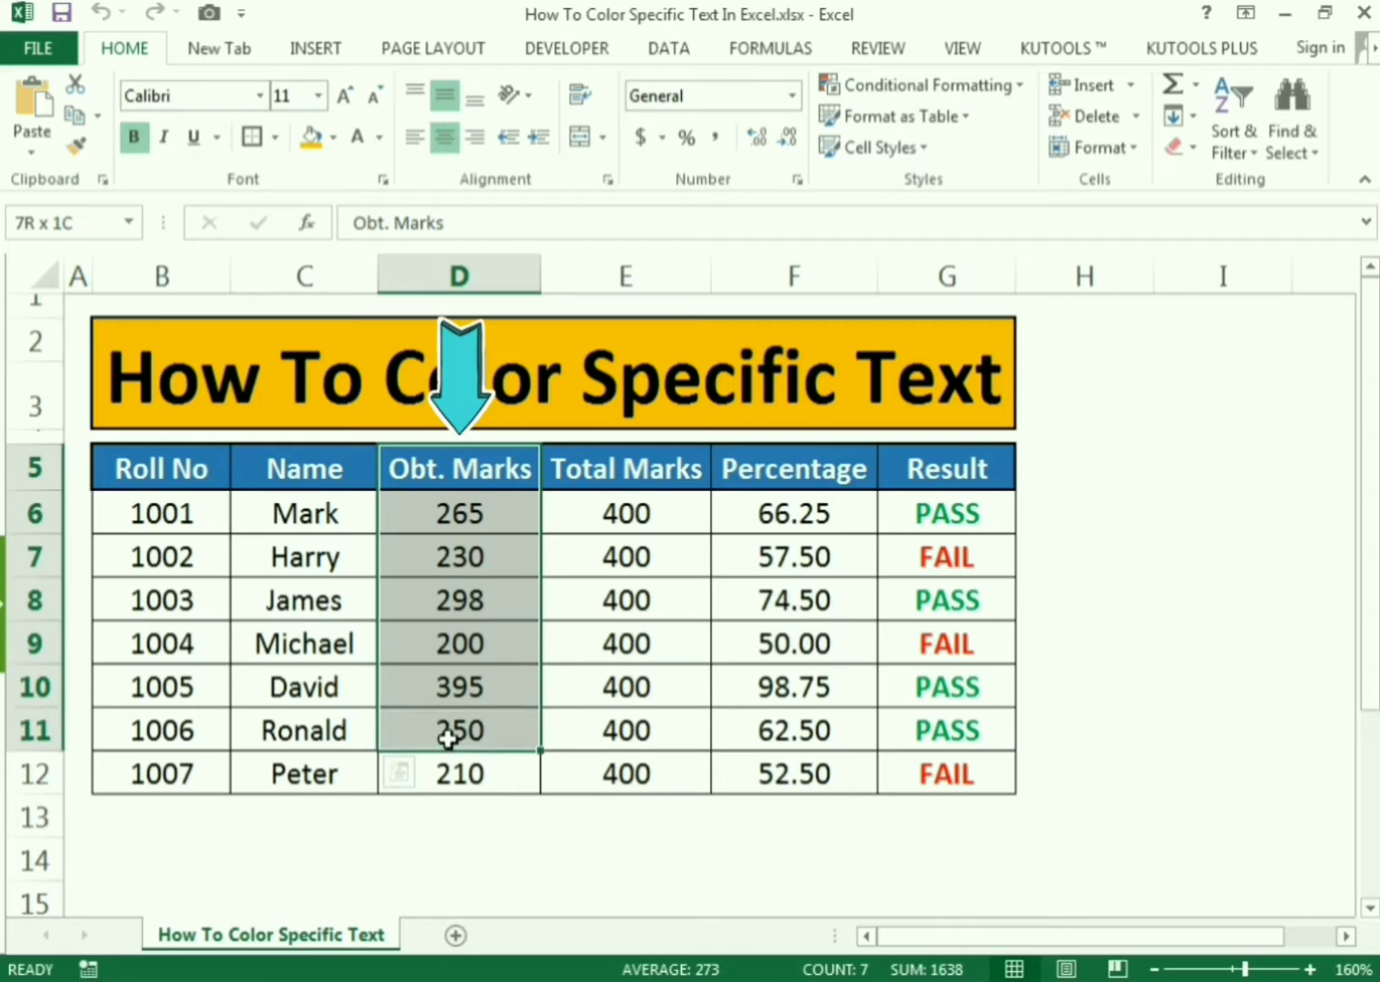
- Inspect the percentage formulas and the PASS/FAIL result formulas for the first two students in rows 6 and 7
left_click(779, 516)
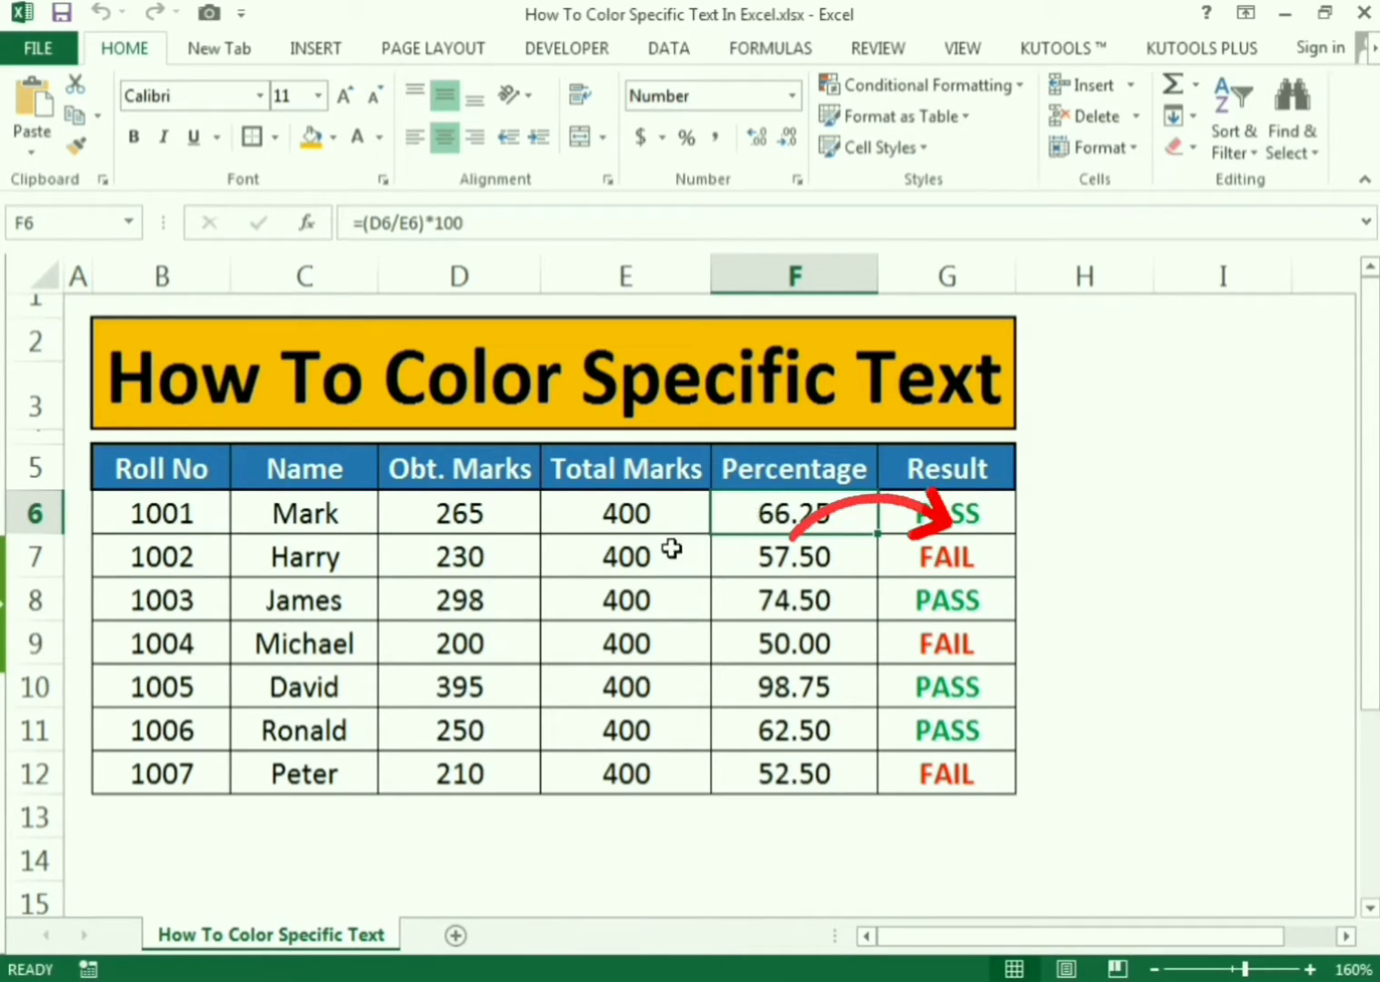
left_click(894, 563)
left_click(798, 563)
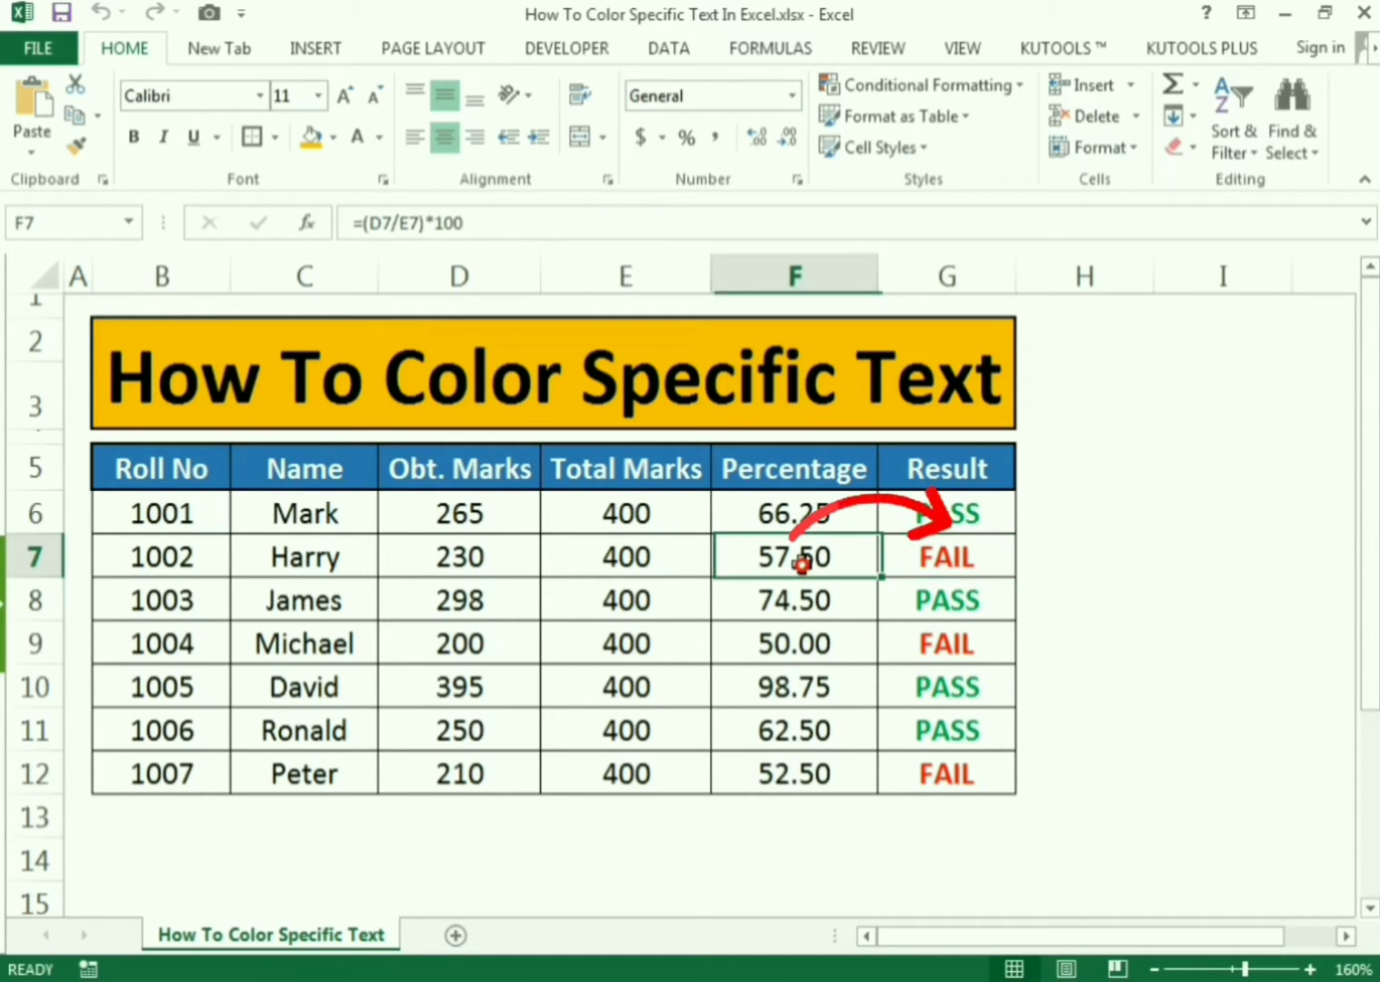
left_click(931, 563)
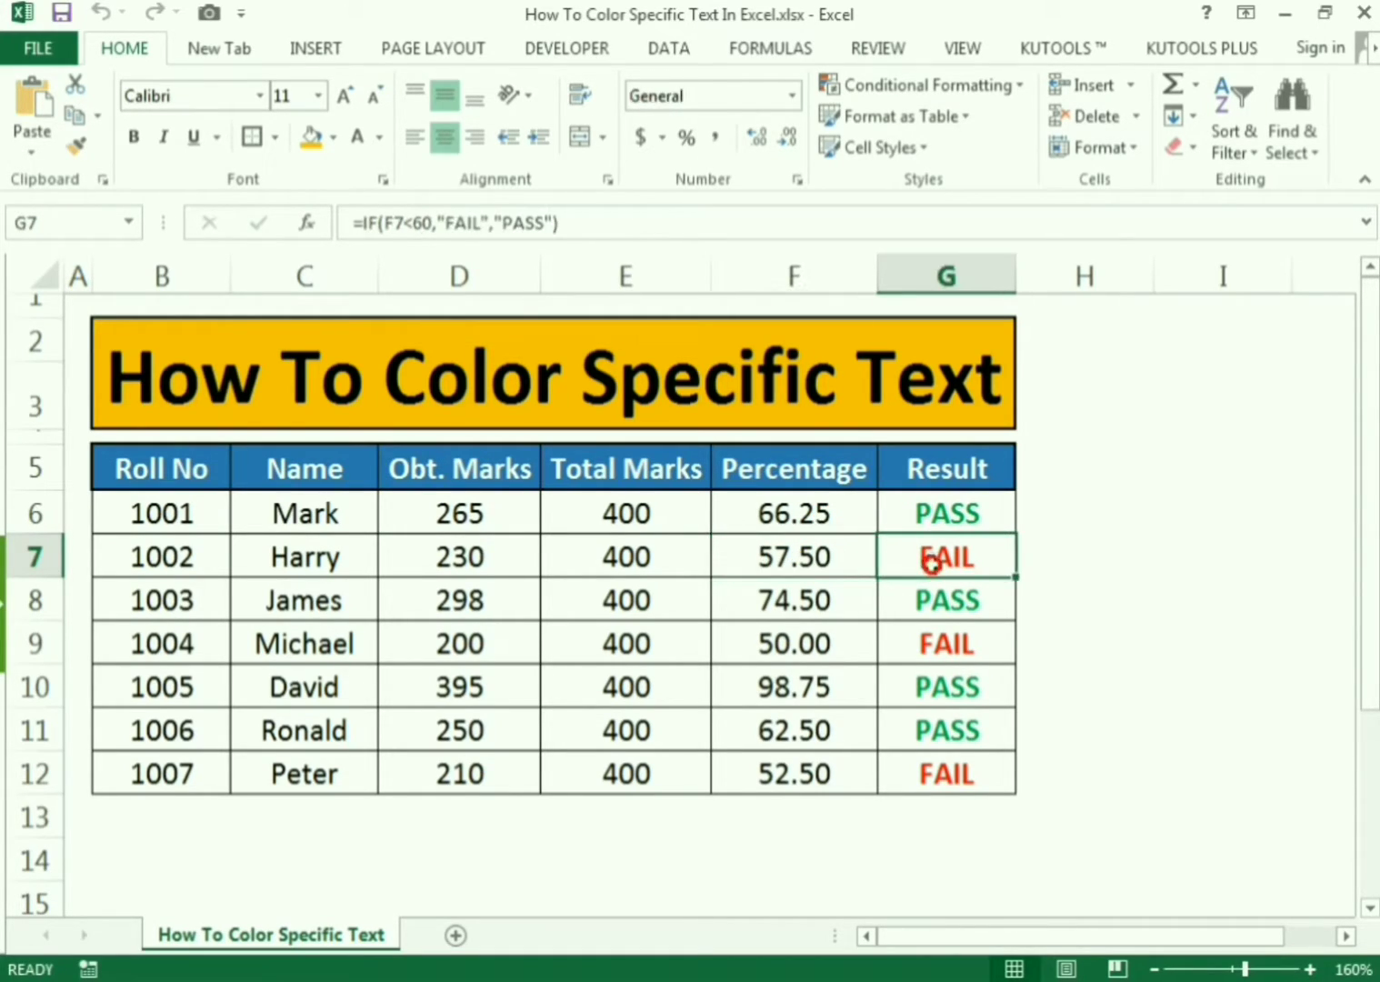
left_click(819, 515)
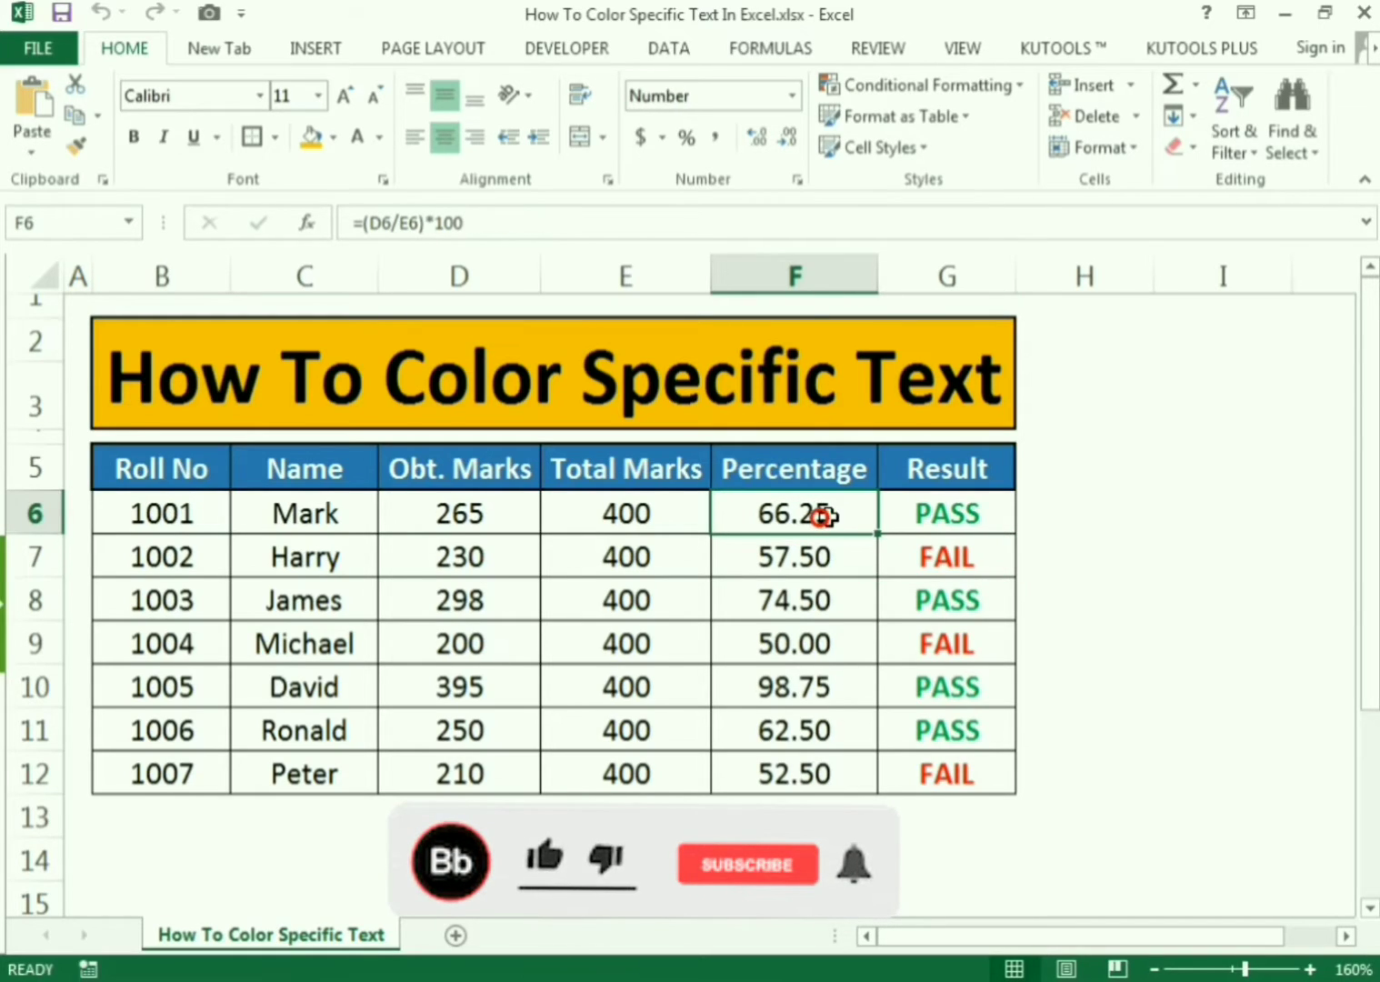
left_click(930, 523)
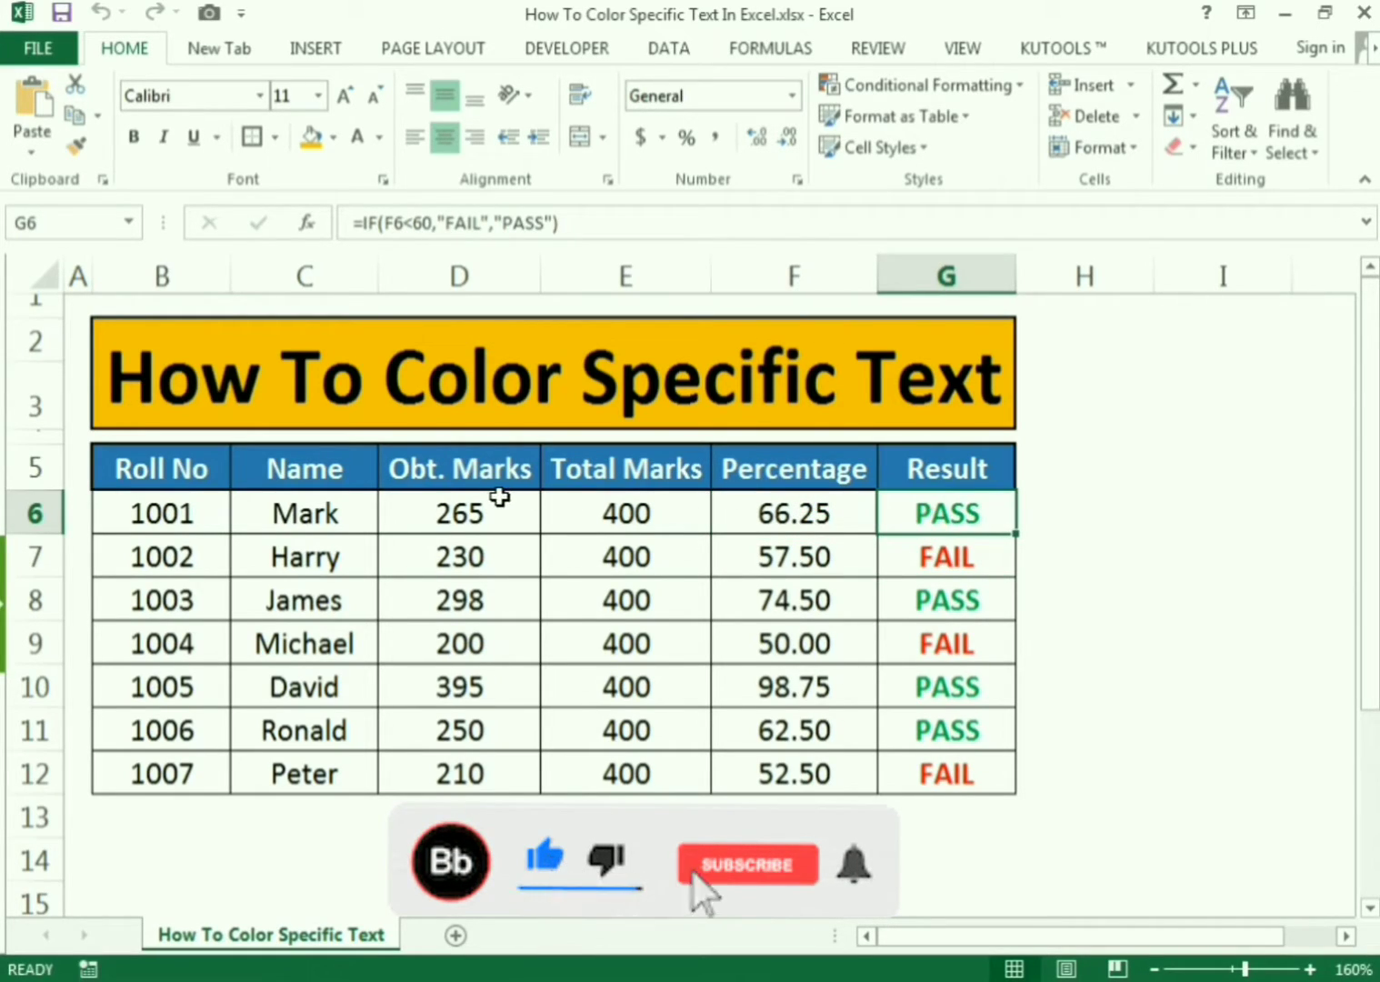
- Set the first student's obtained marks in D6 to 200
left_click(483, 509)
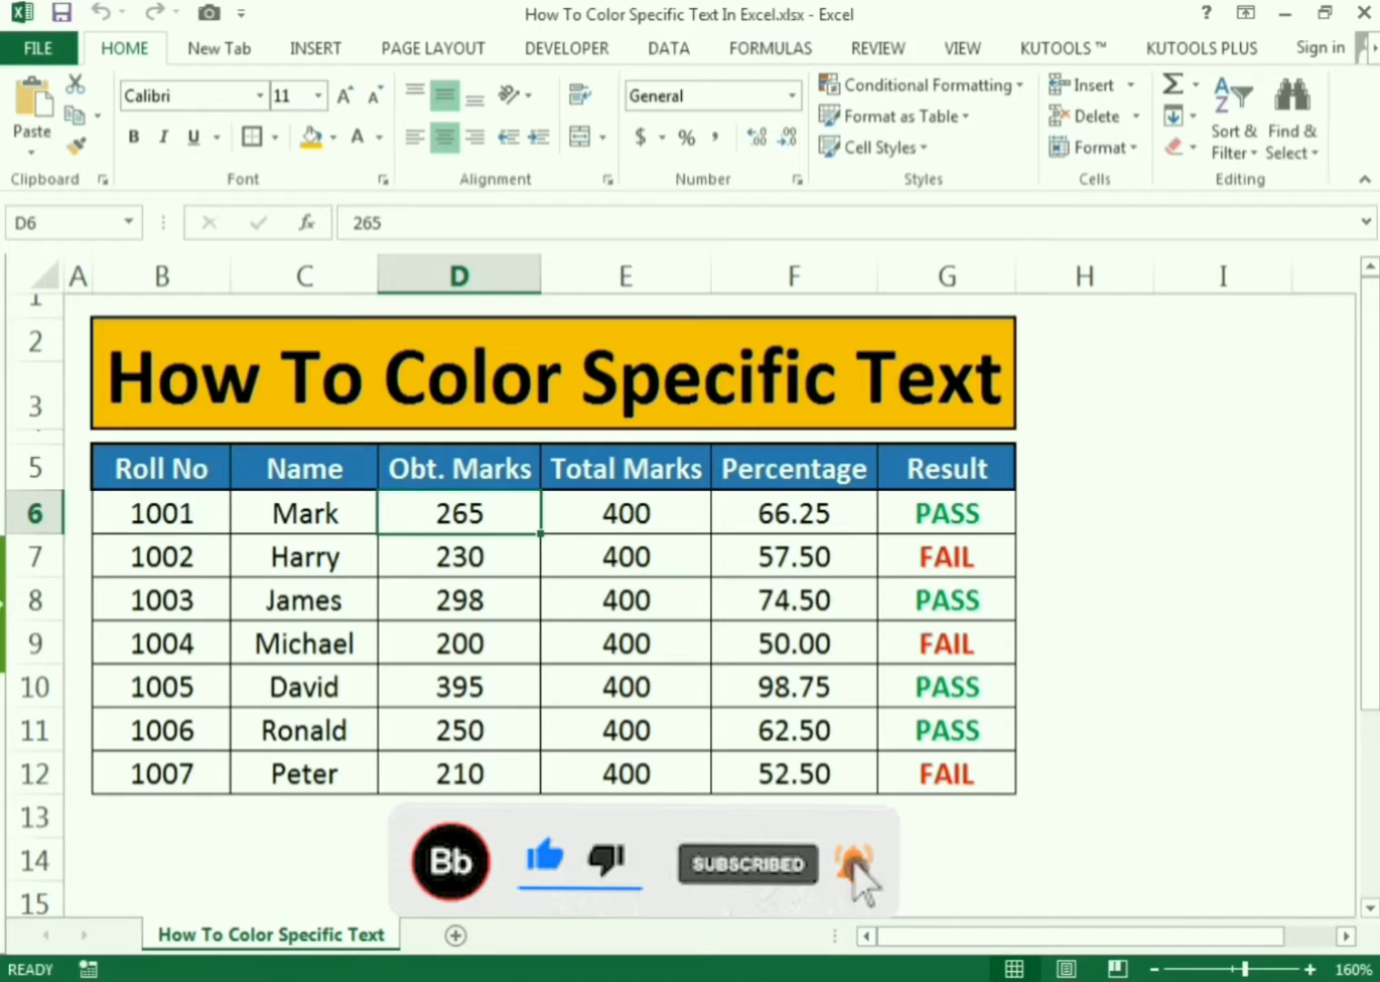
type("200")
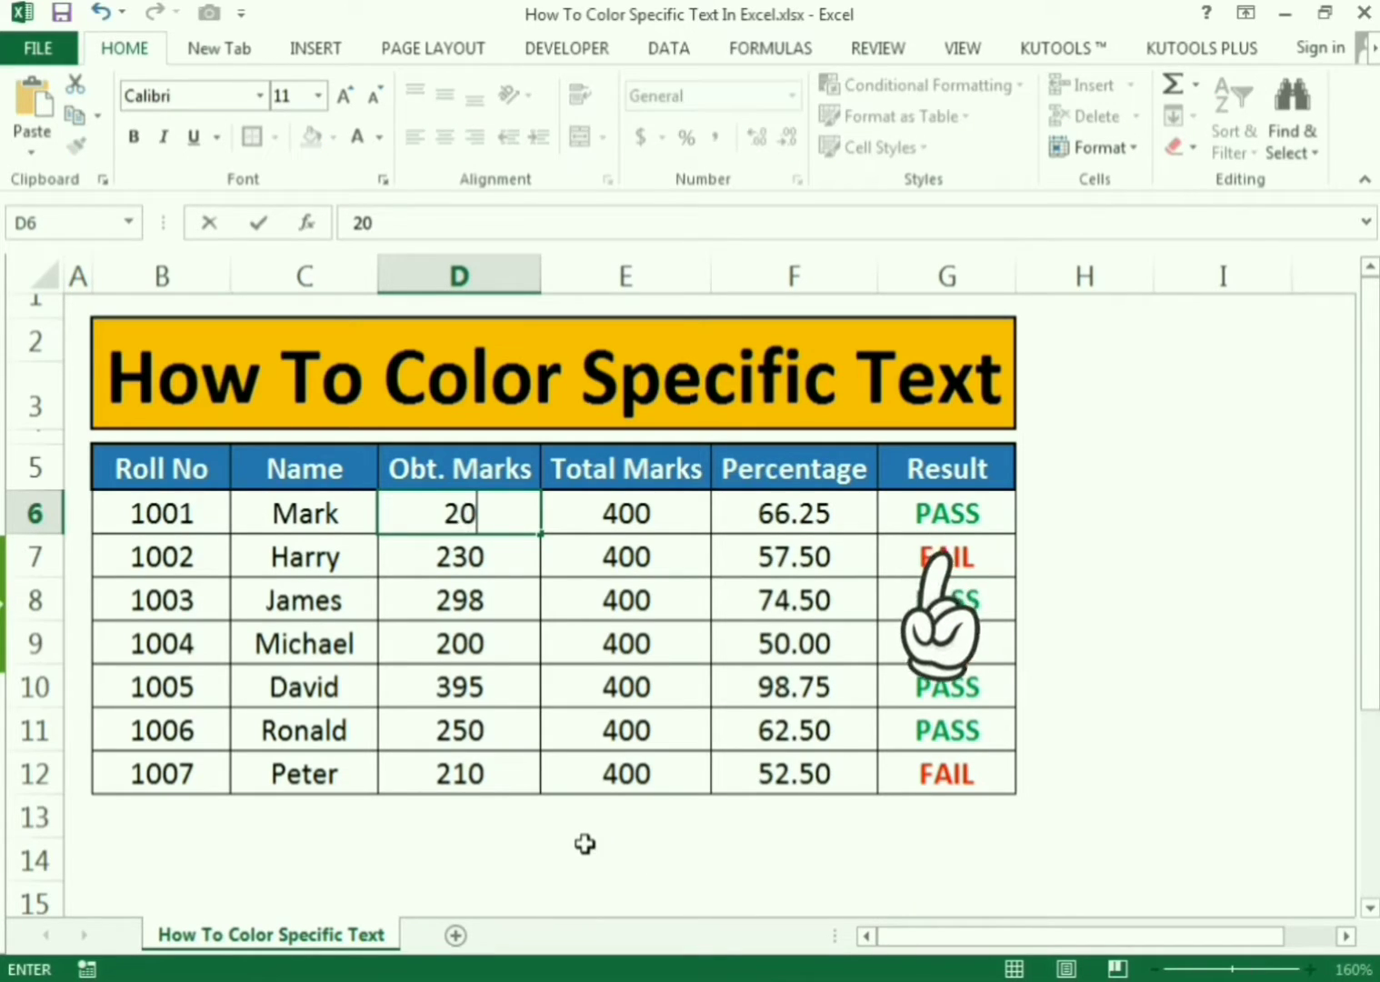
key("Return")
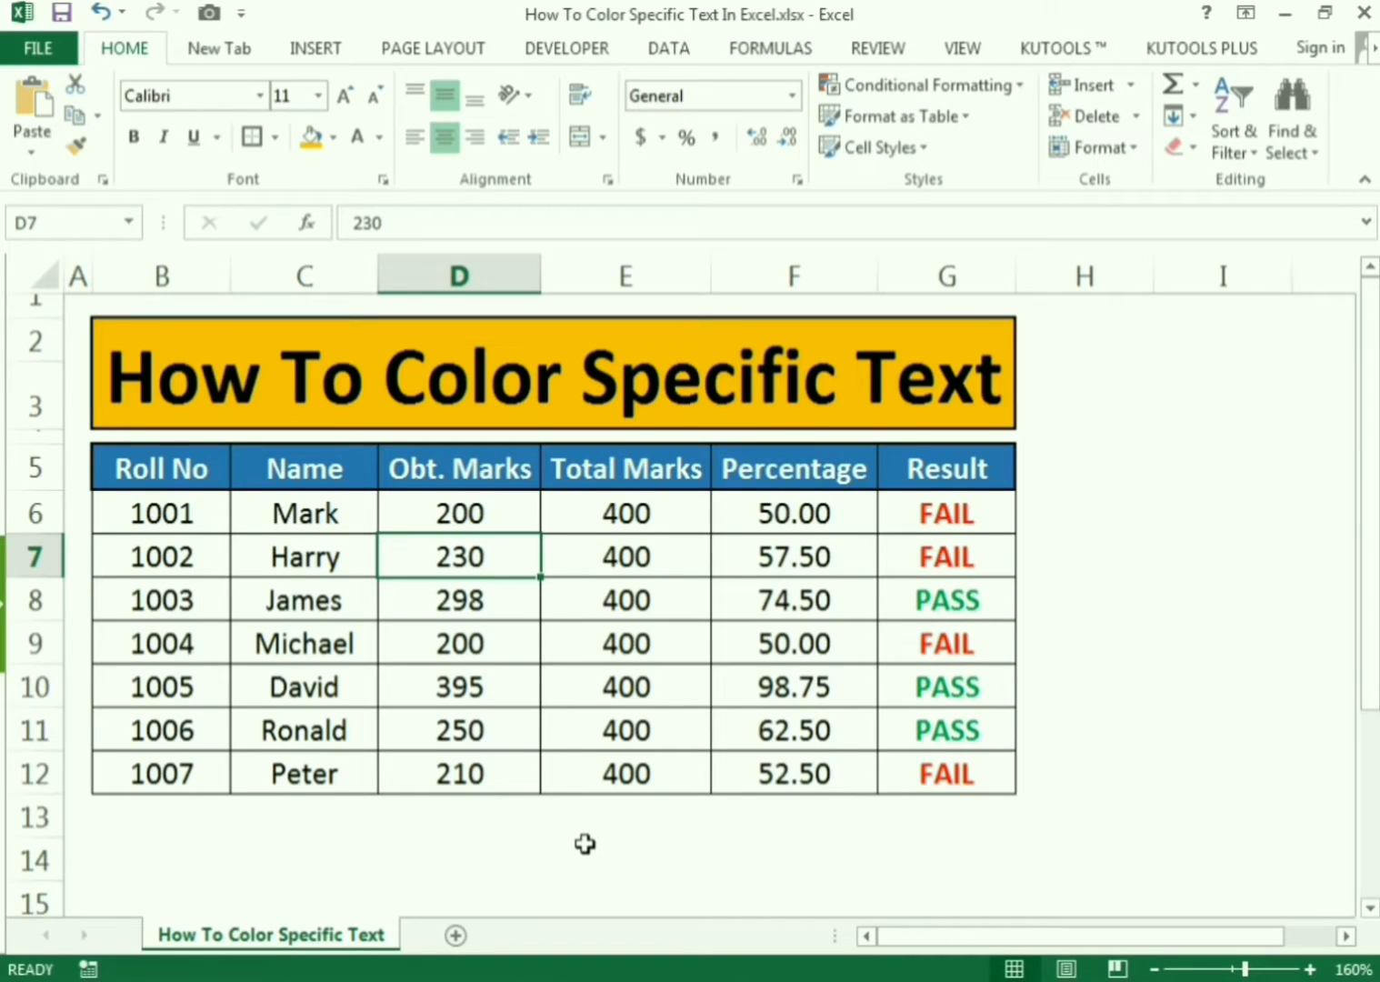
- Change the first student's obtained marks in D6 to 380
key("Up")
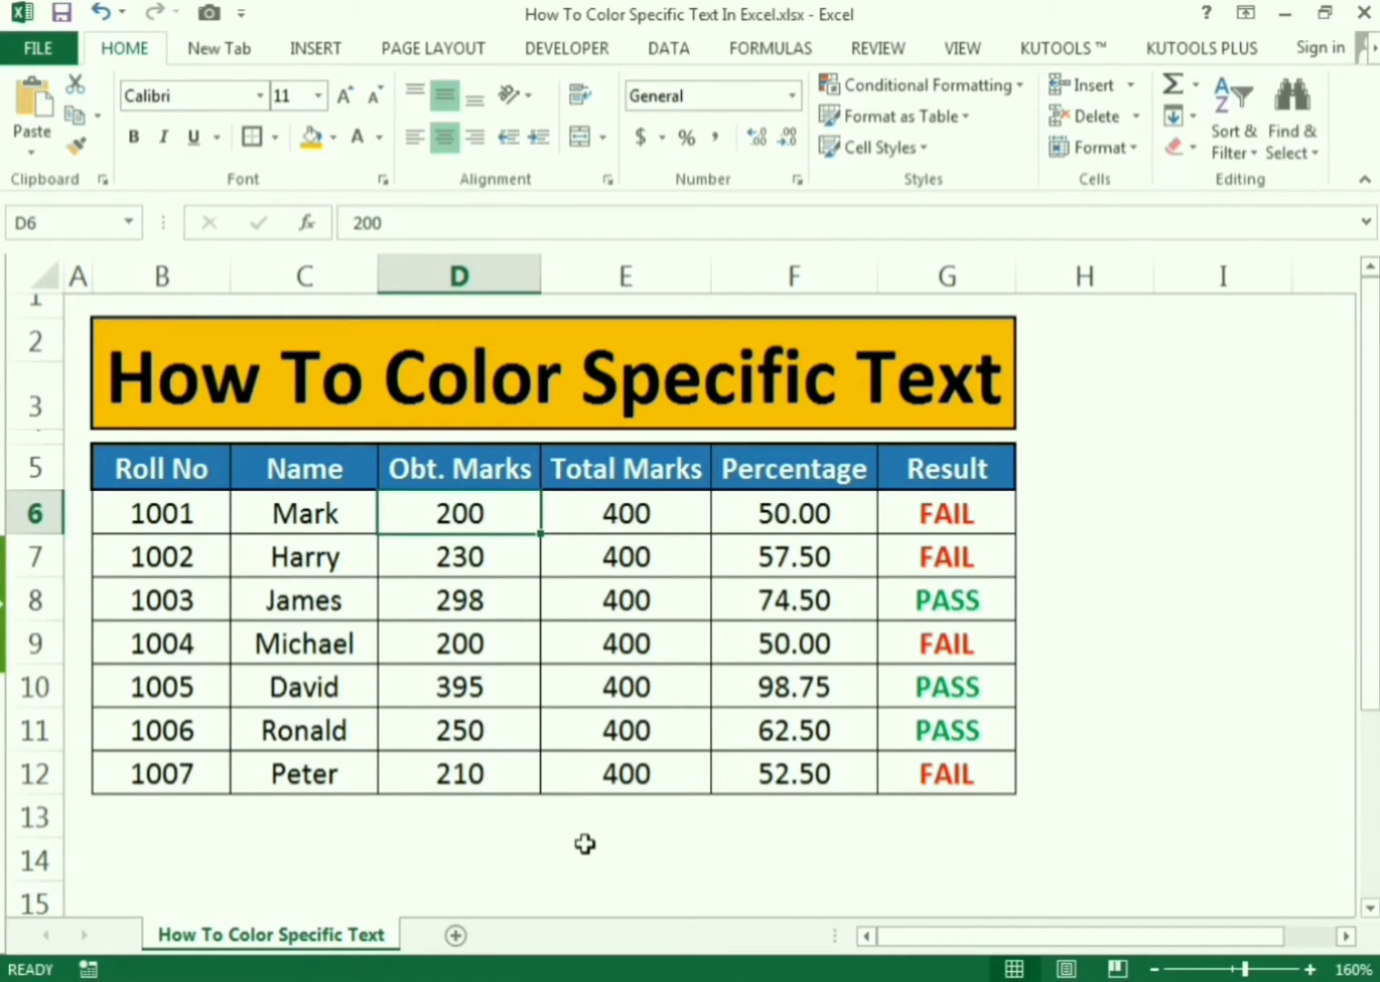
type("380")
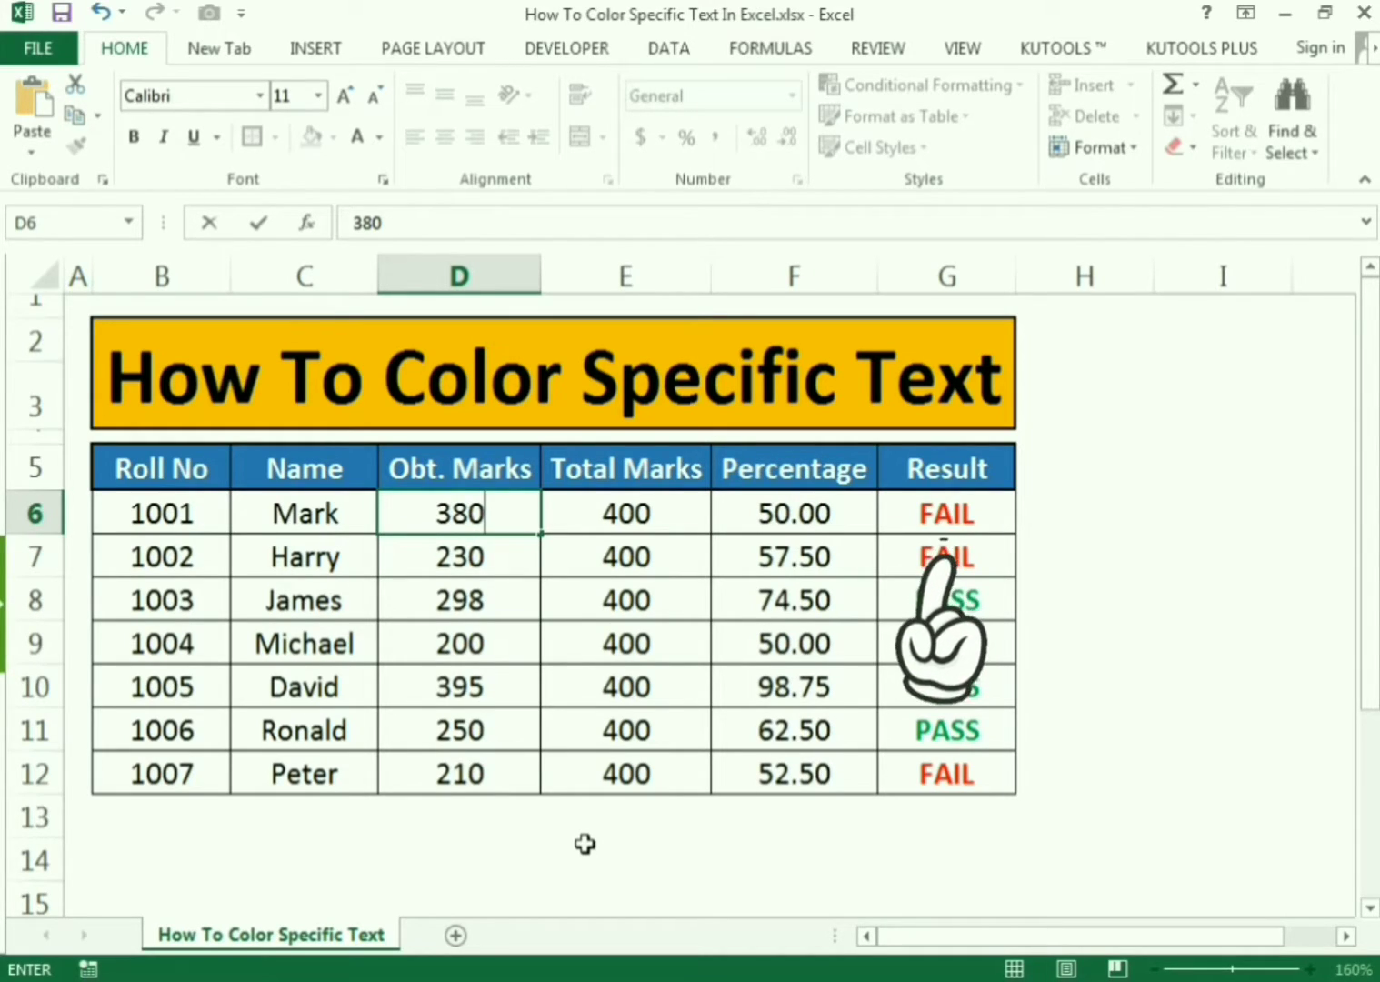
key("Return")
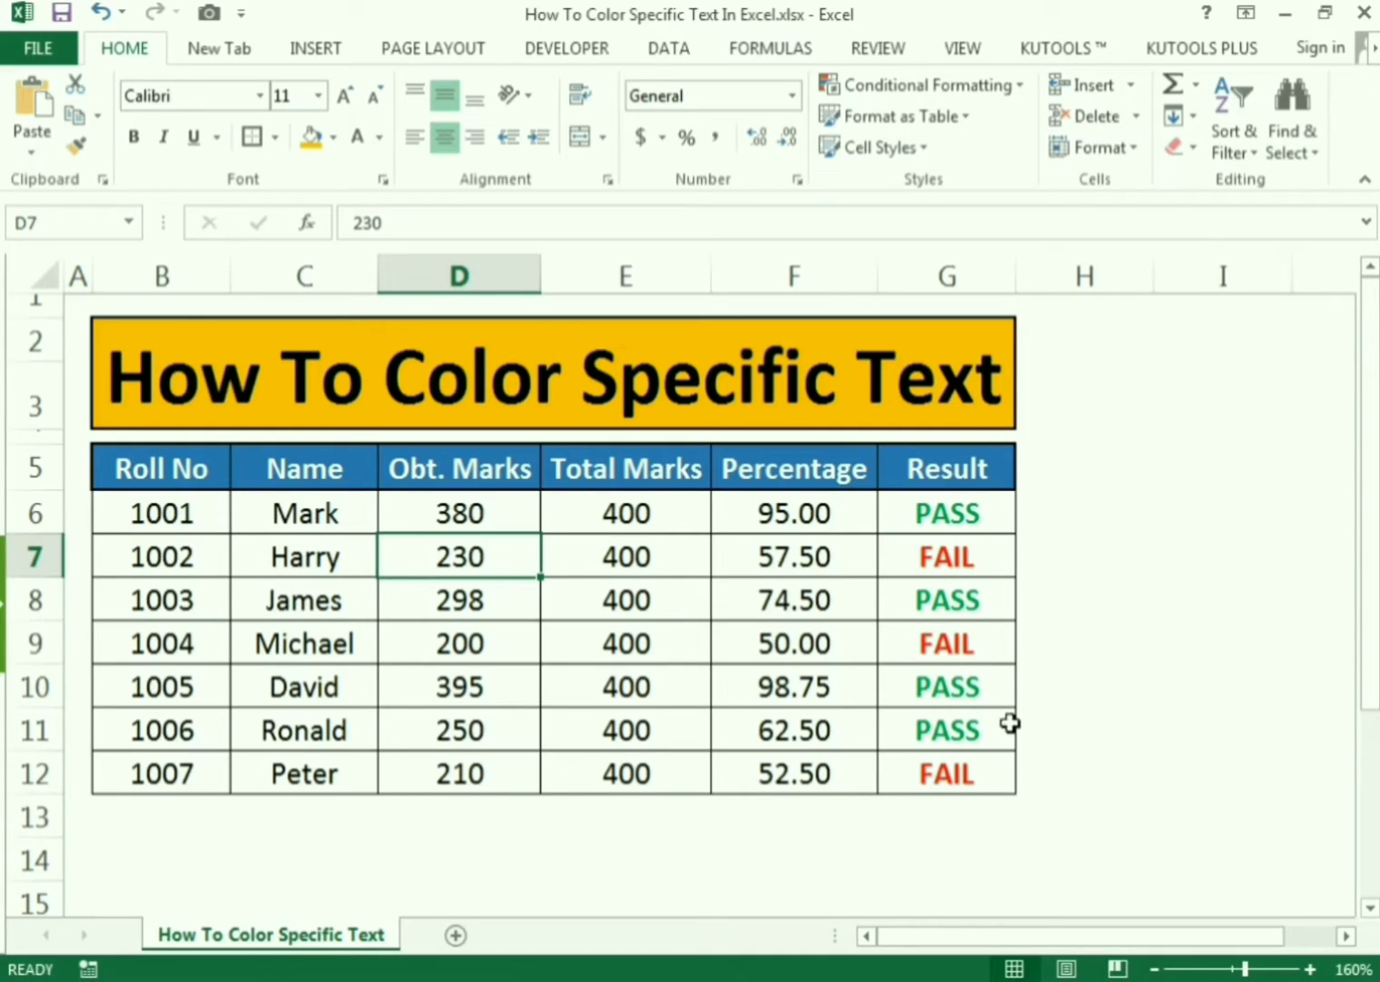
left_click(813, 830)
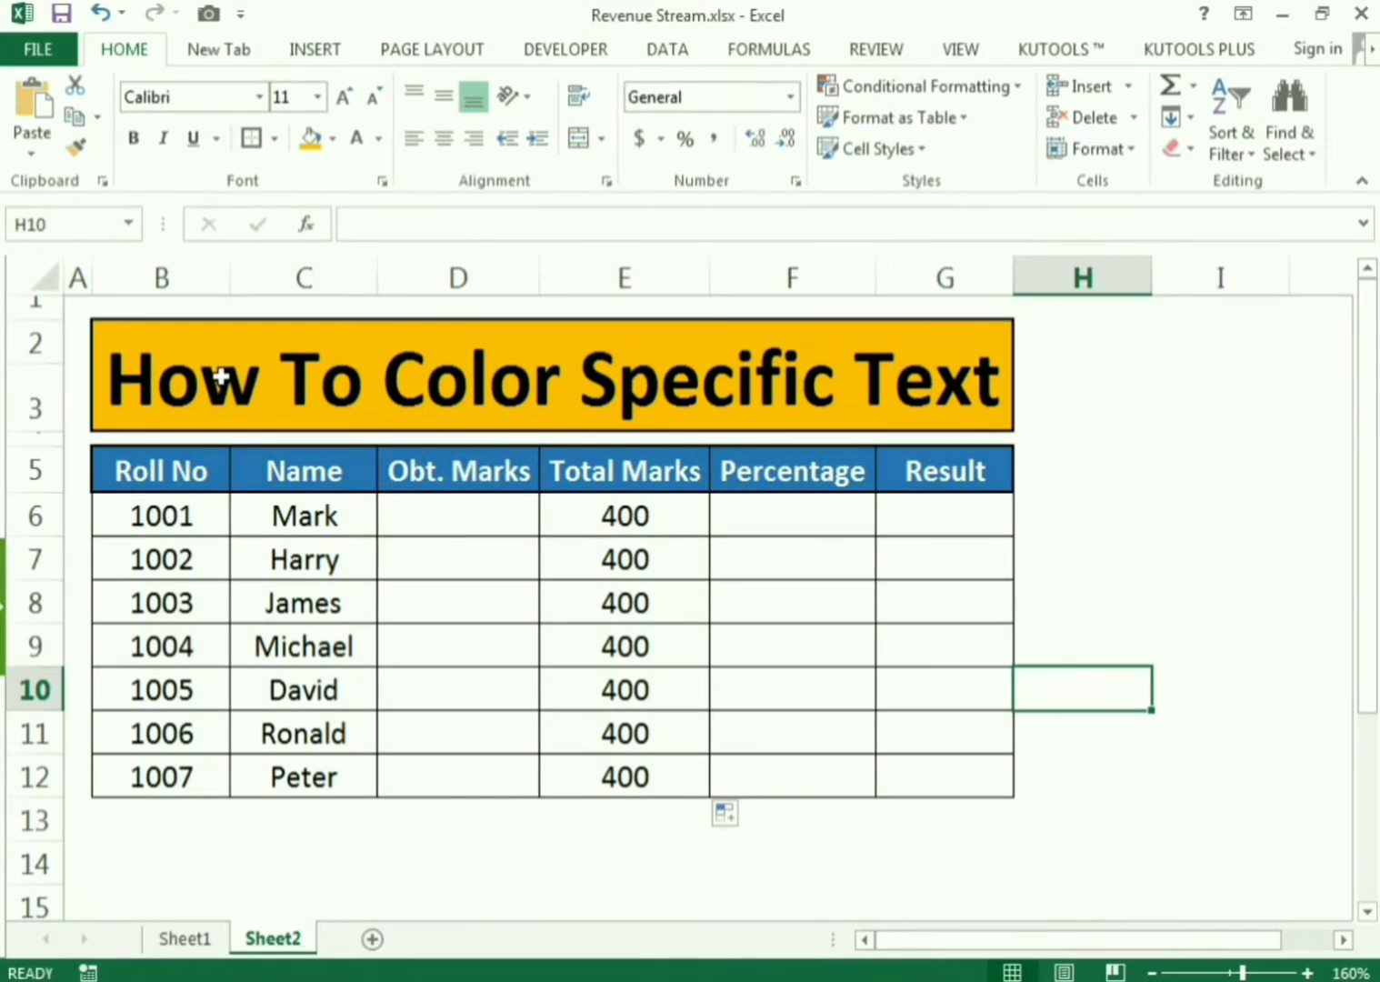
- Review the title and the Roll No, Name, Obt. Marks and Total Marks columns of the incomplete table on Sheet2 of Revenue Stream.xlsx
left_click(202, 373)
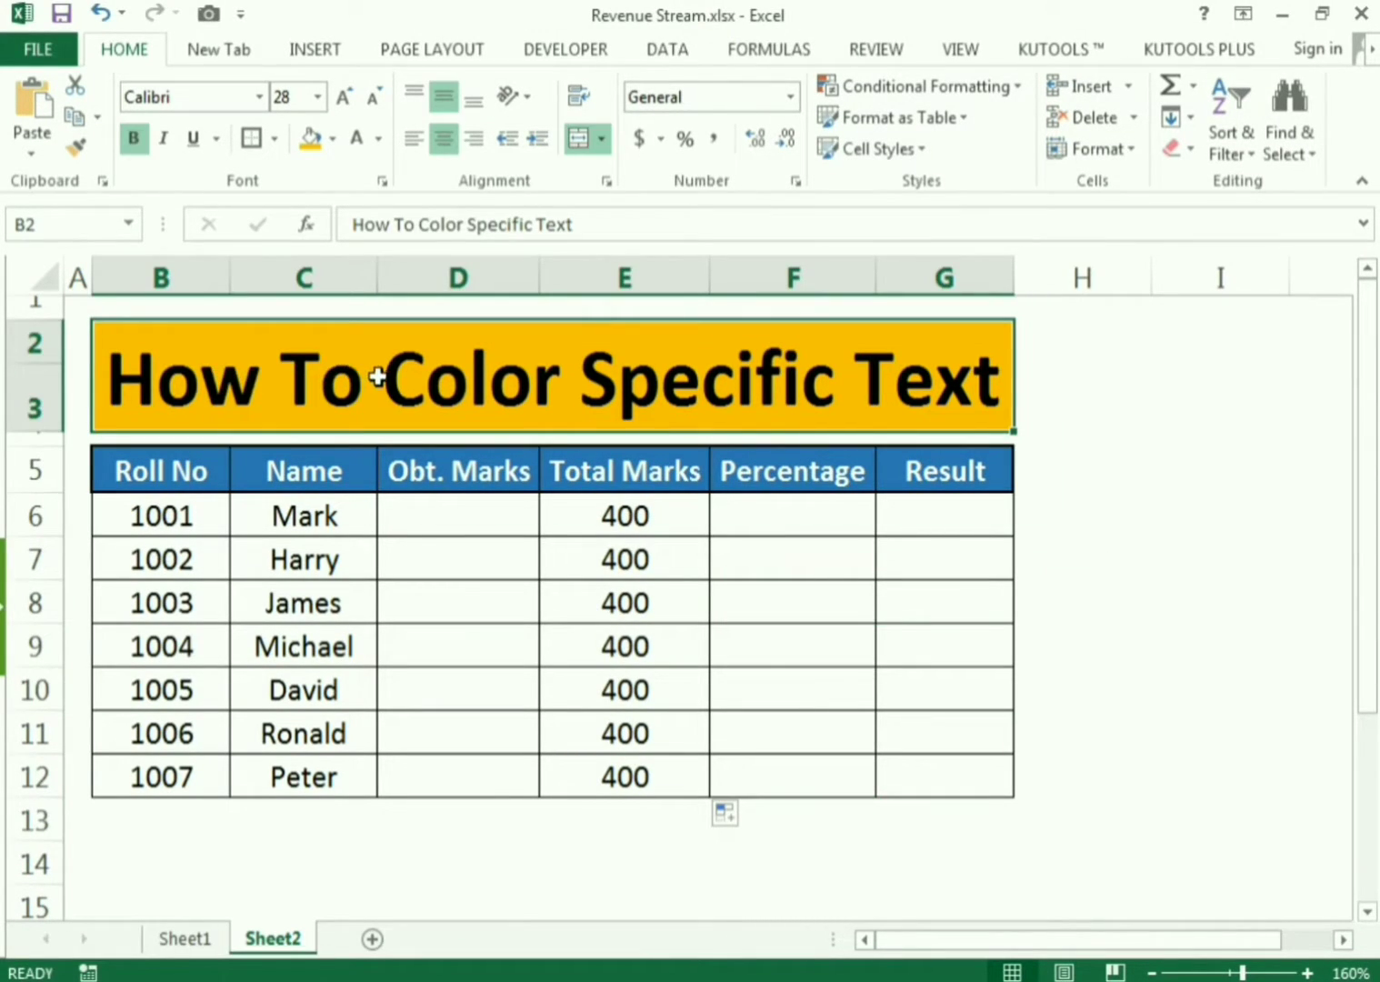
left_click_drag(161, 475, 160, 727)
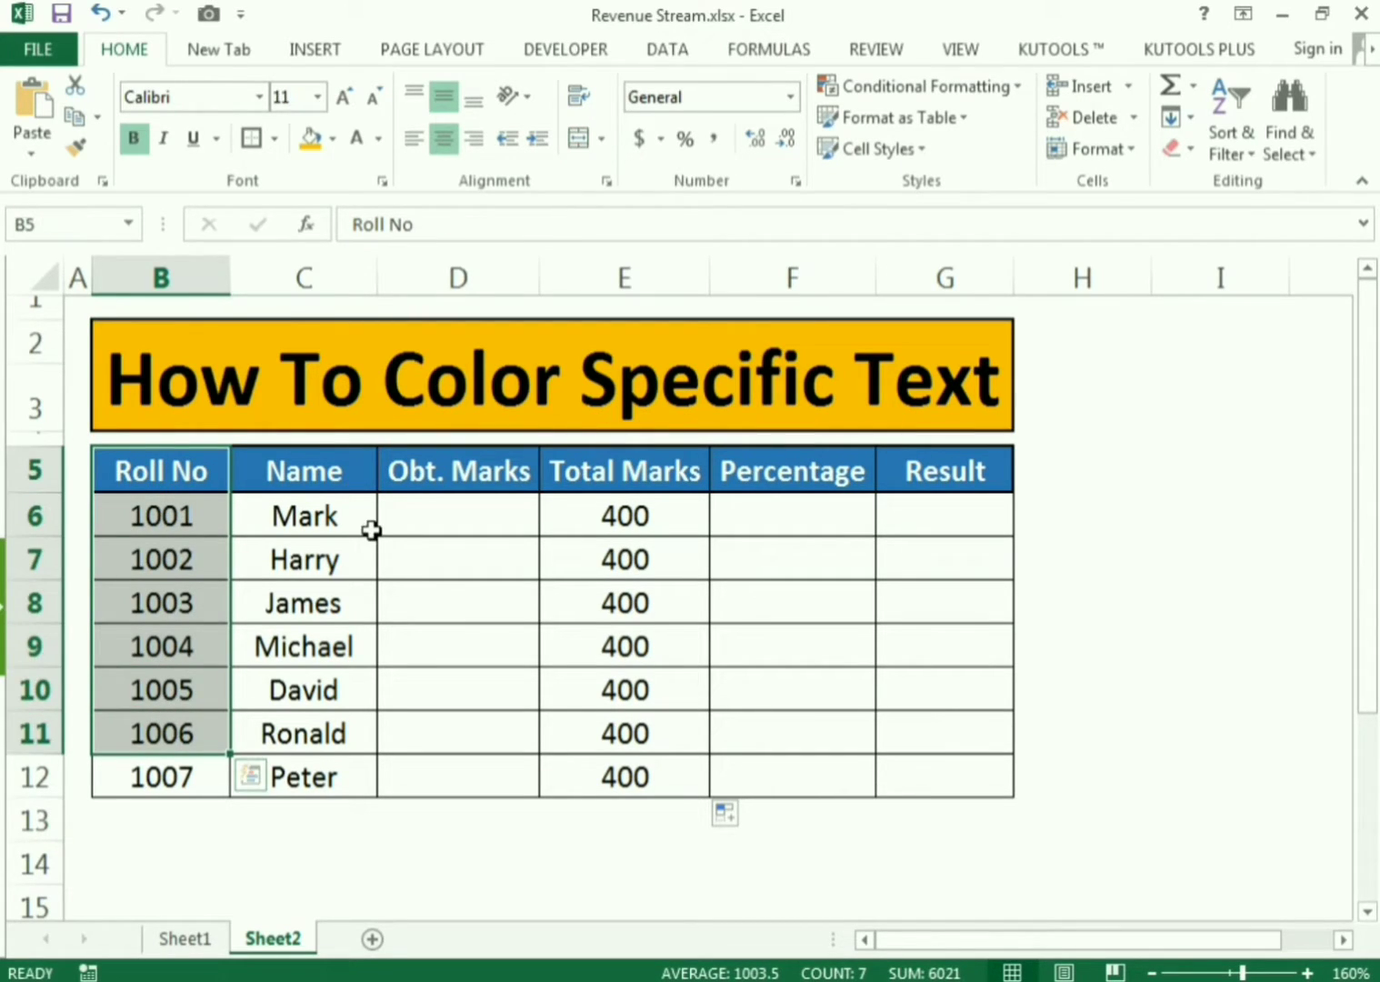
left_click_drag(324, 474, 311, 731)
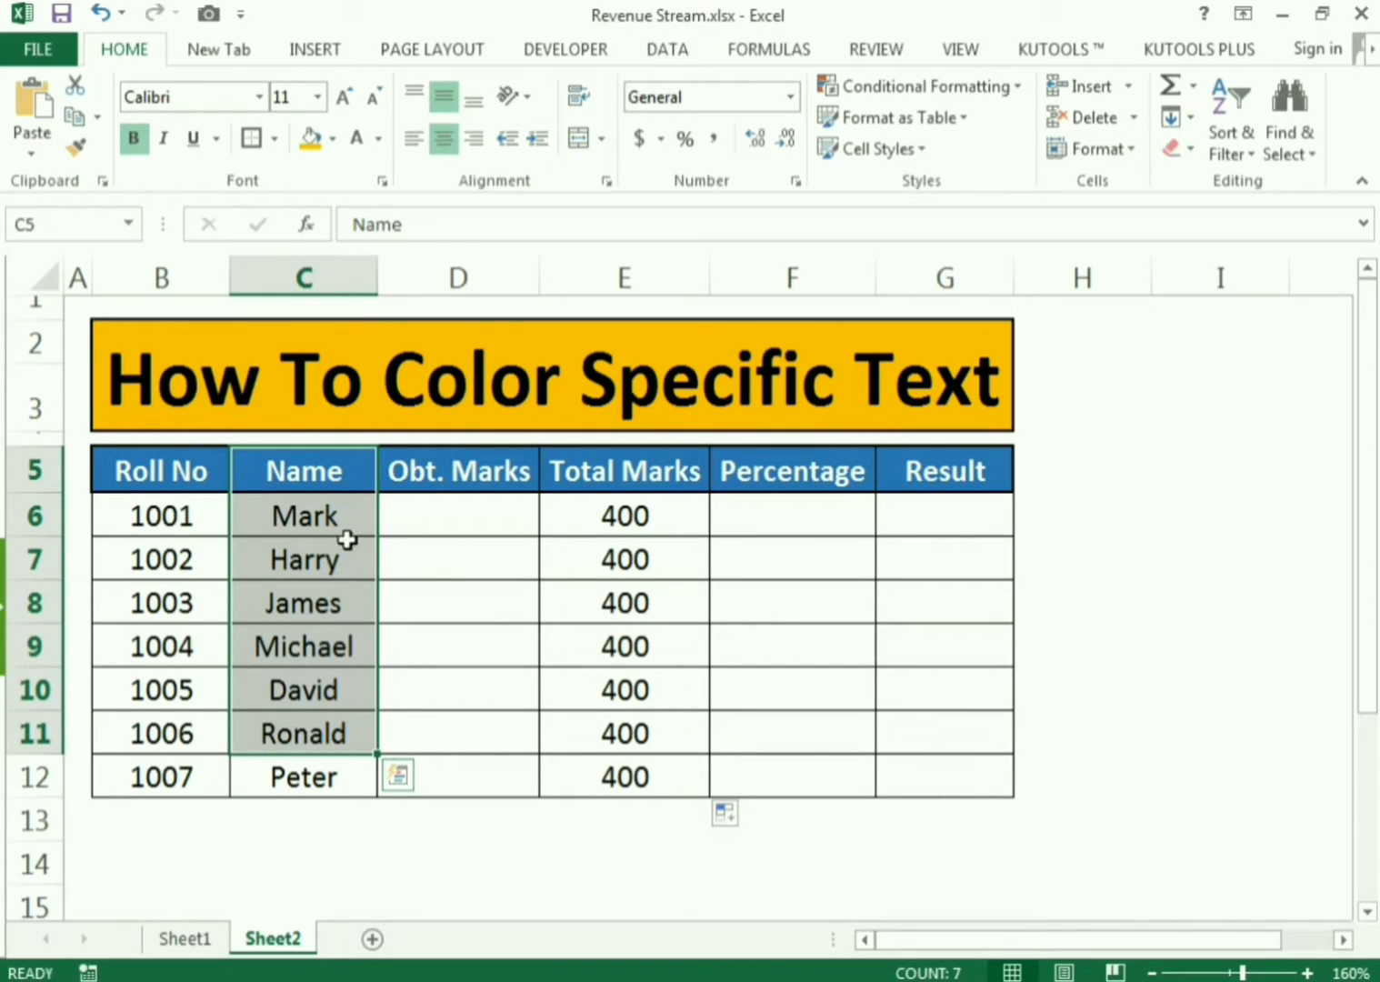
left_click(434, 473)
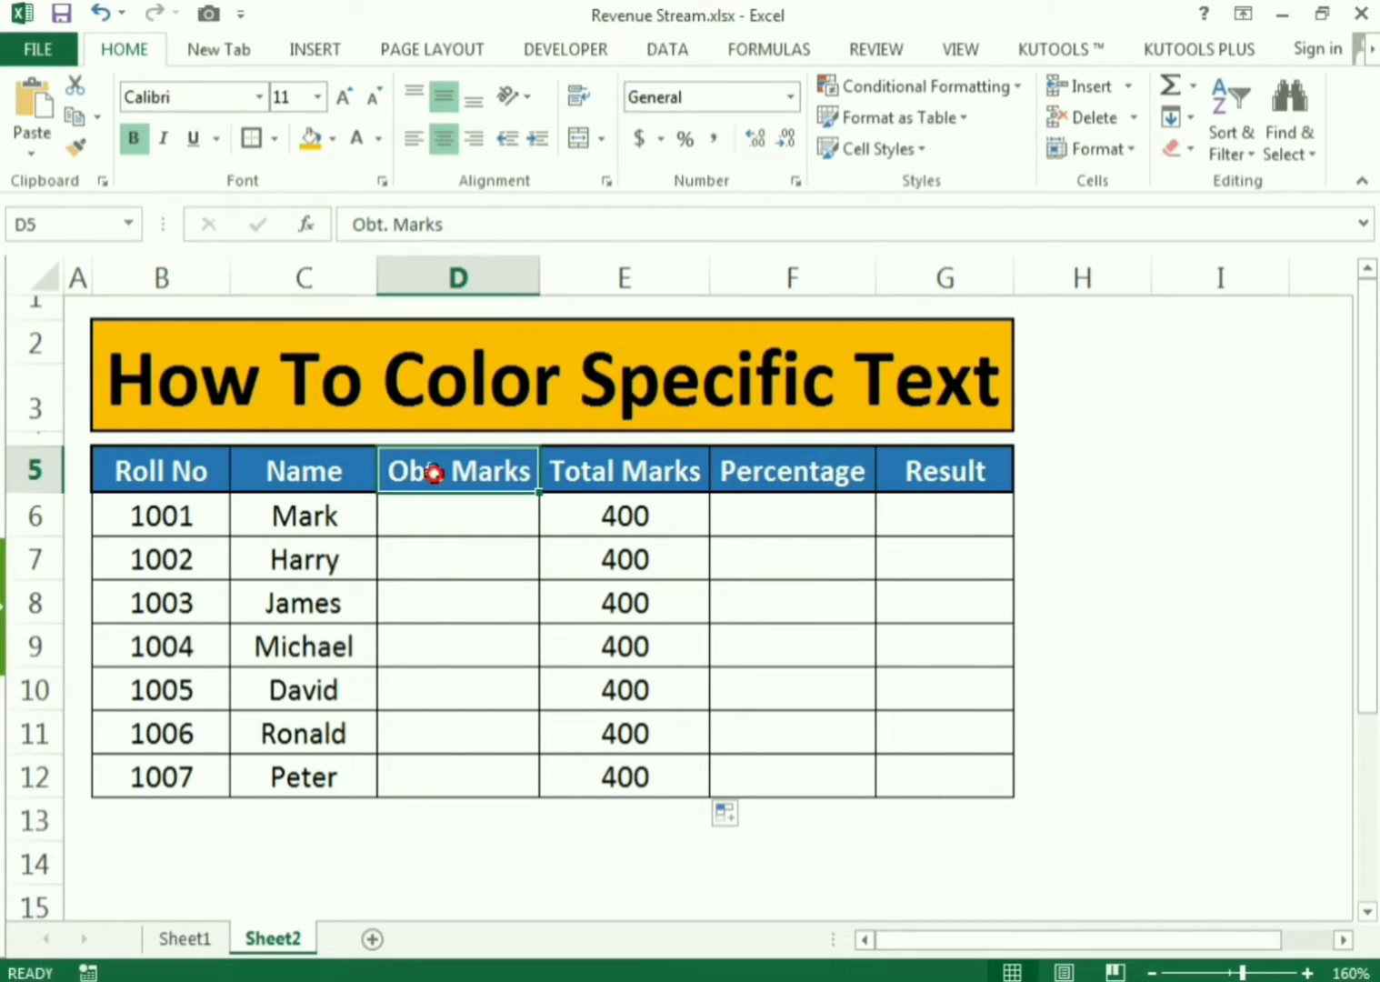
left_click(471, 515)
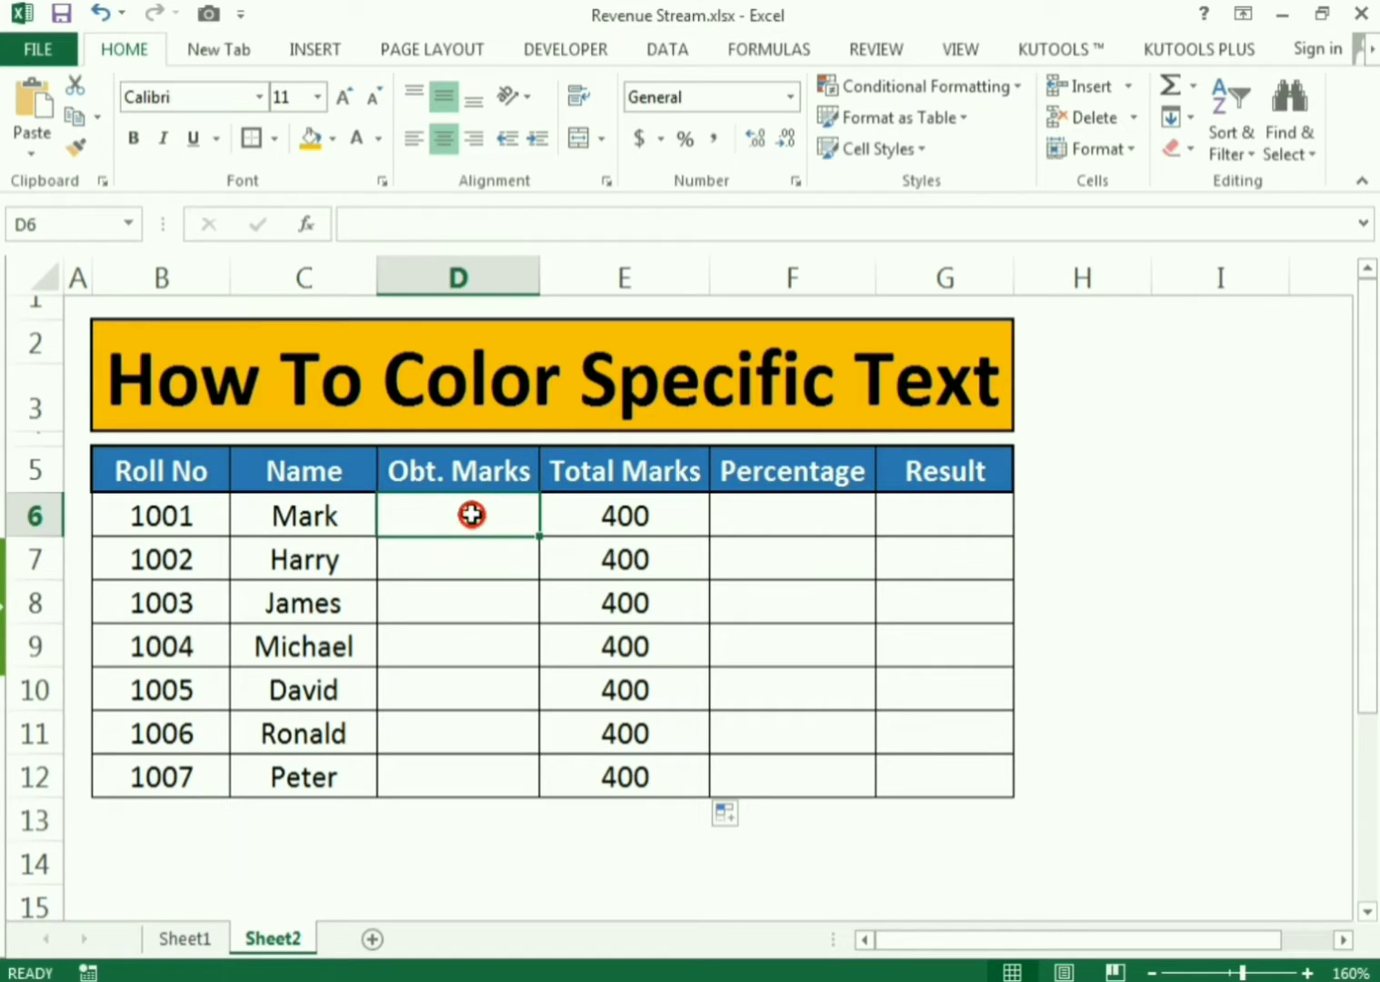
left_click_drag(587, 478, 597, 702)
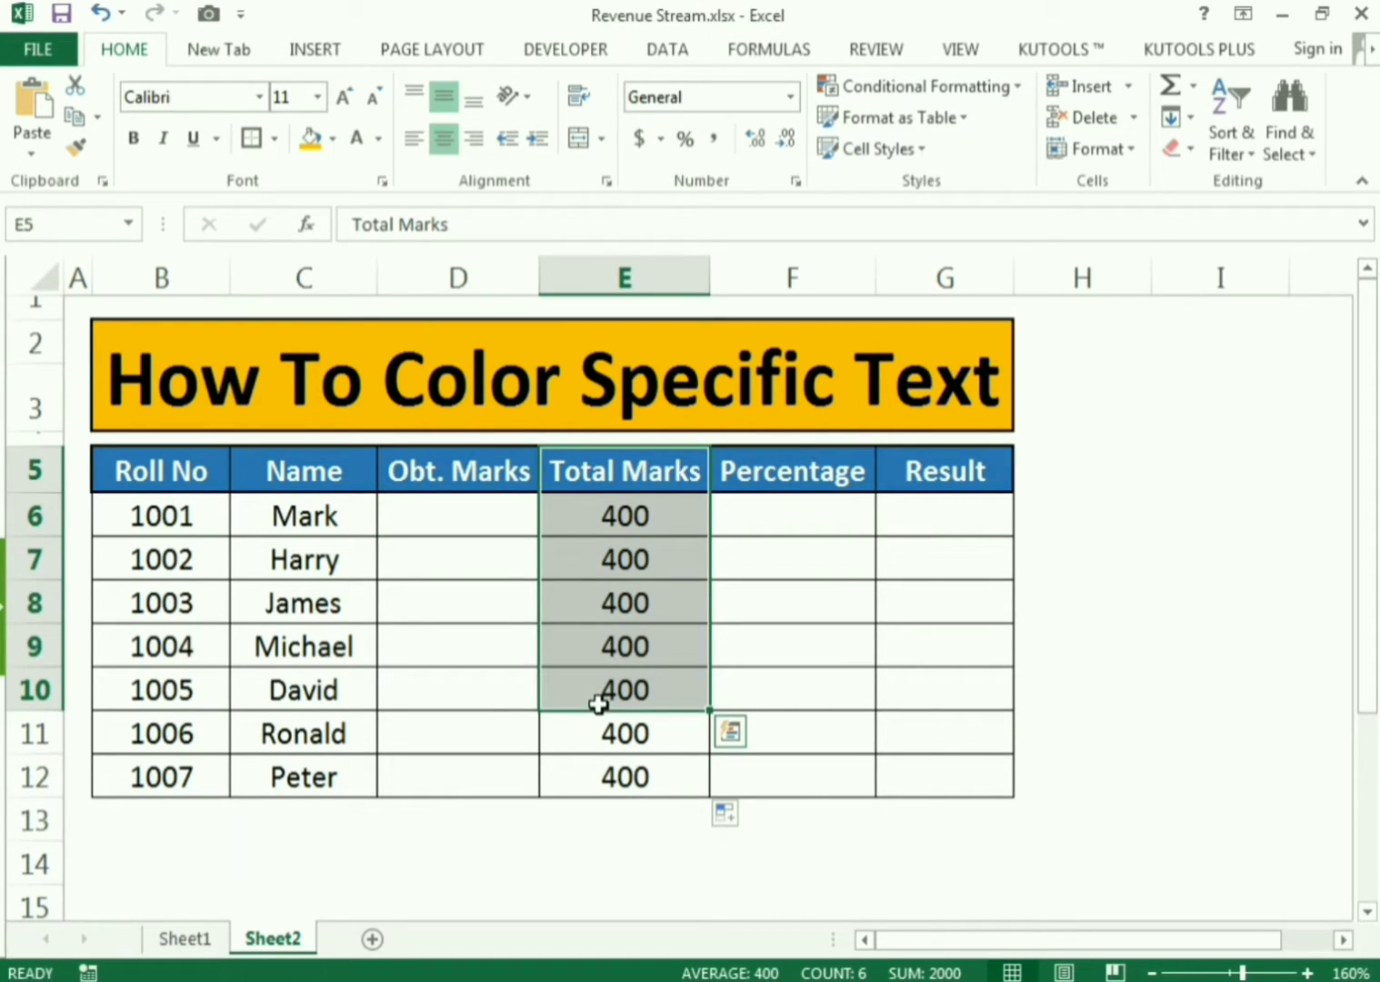
- Enter =RANDBETWEEN(250,400) in D6 and fill it down the Obt. Marks column to D12
left_click(471, 520)
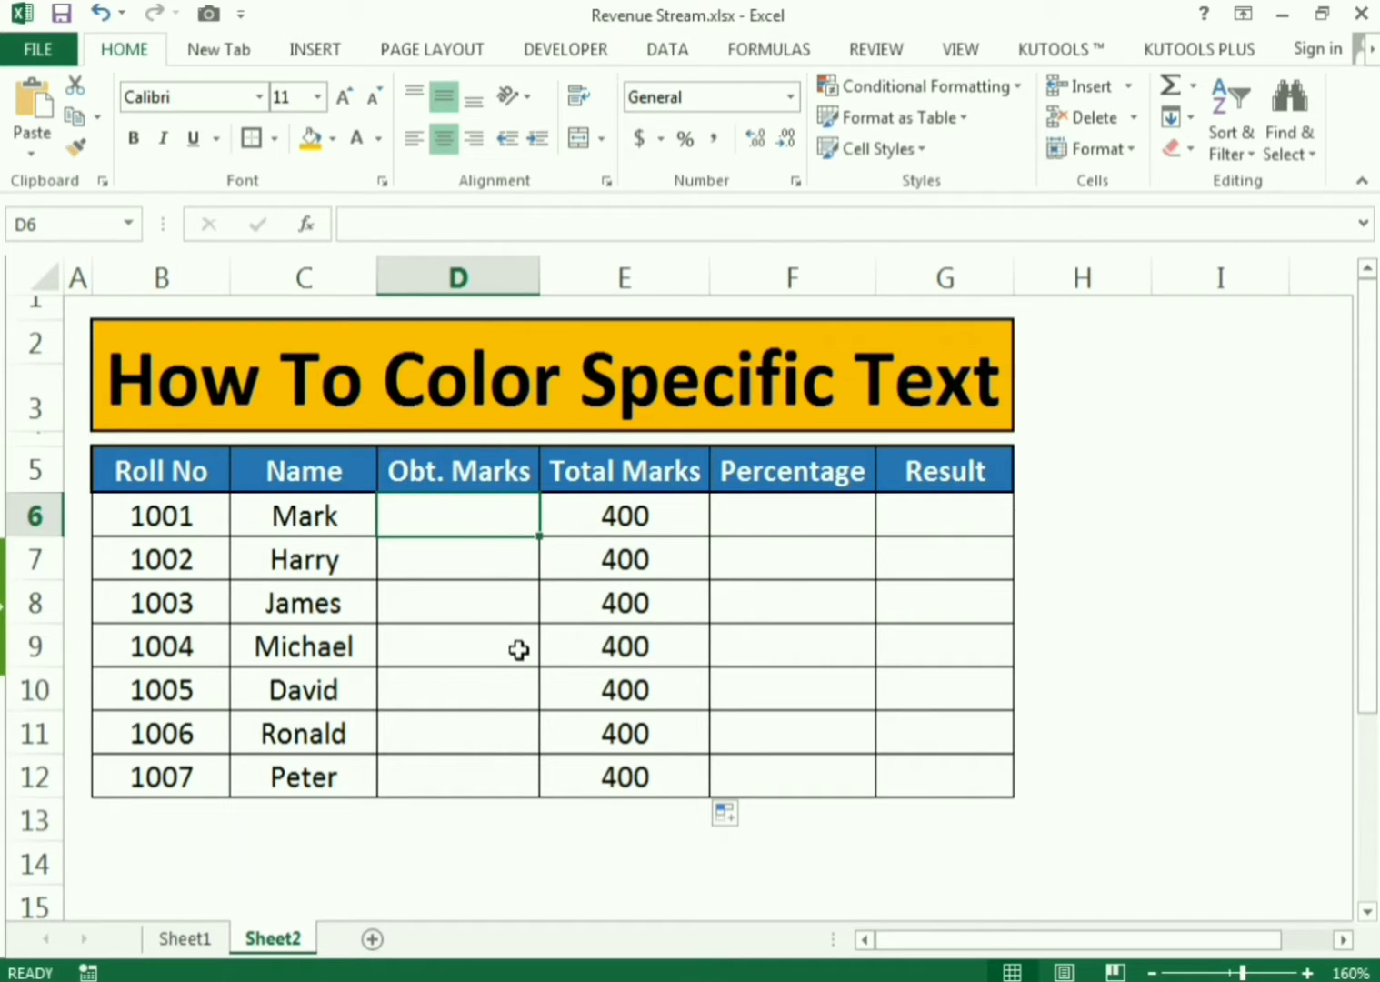
type("=")
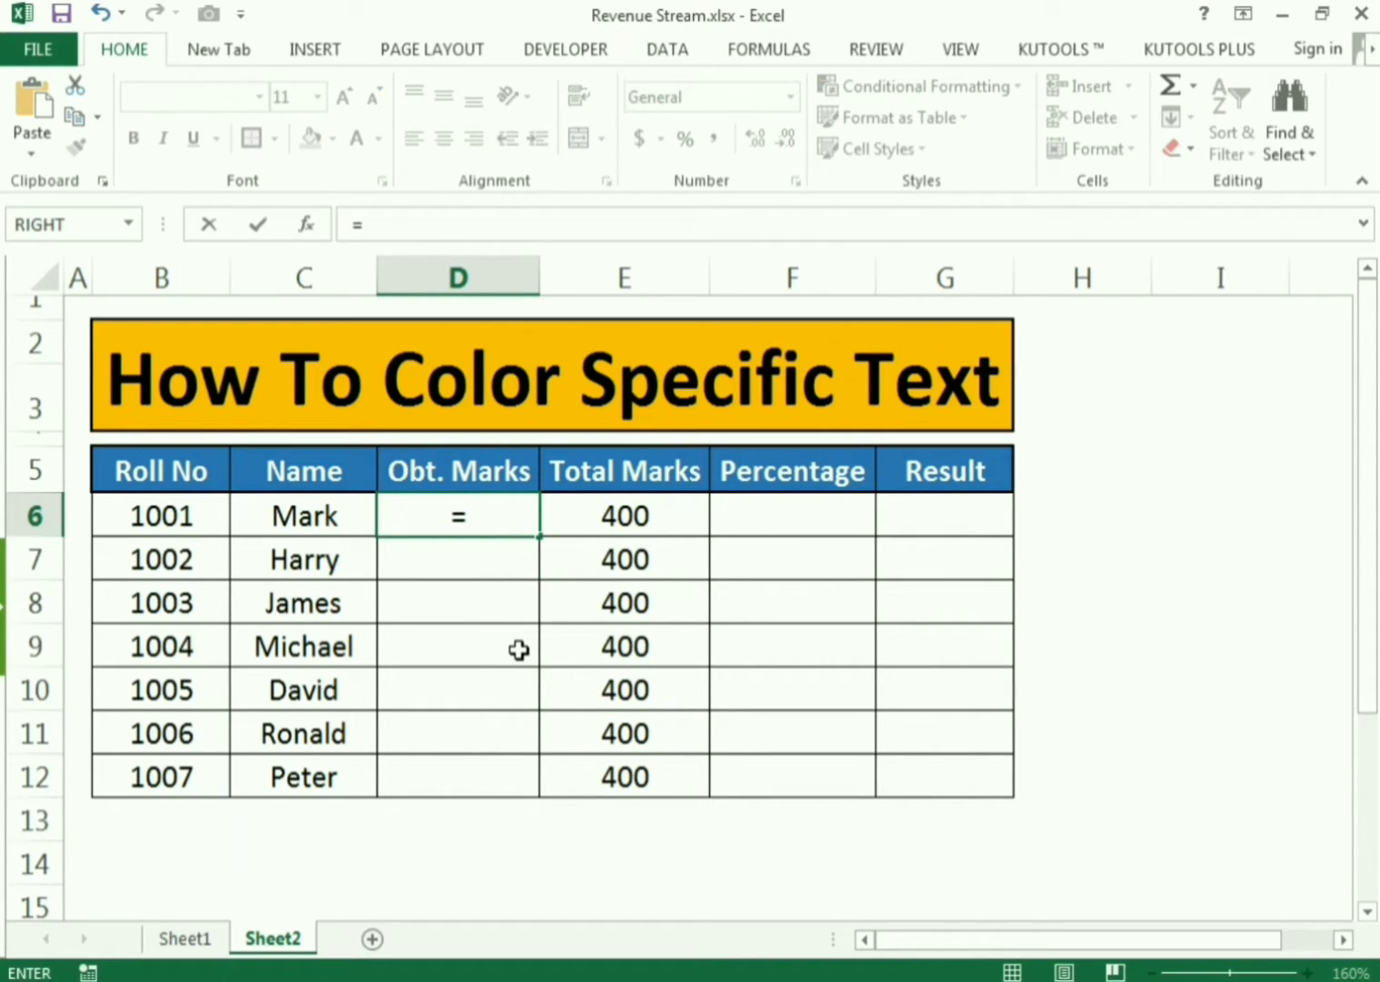
type("RAND")
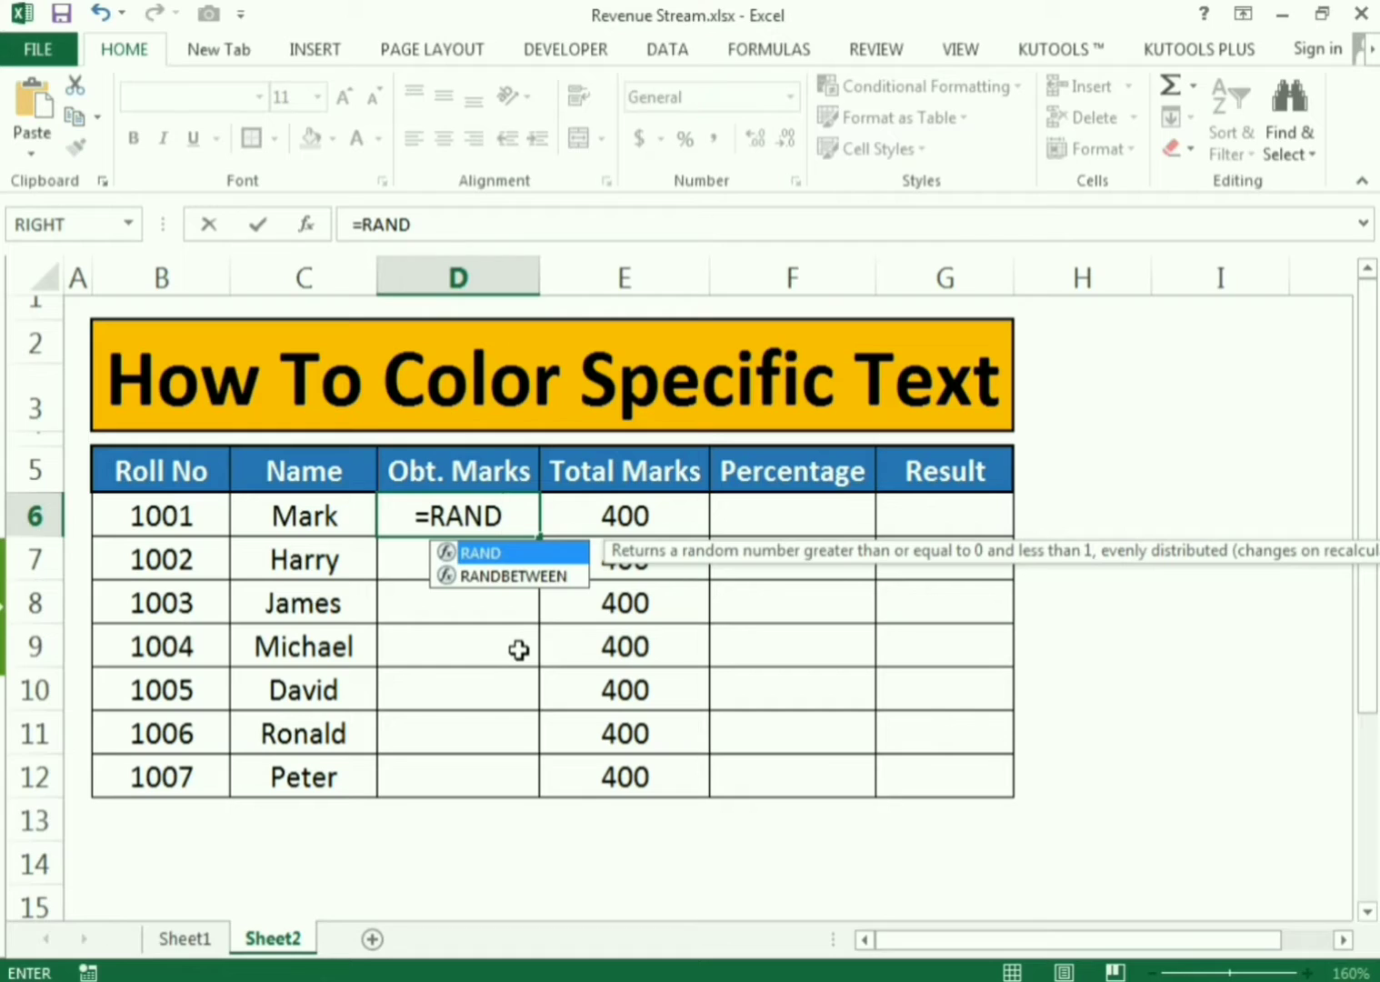
type("BETWEEN(")
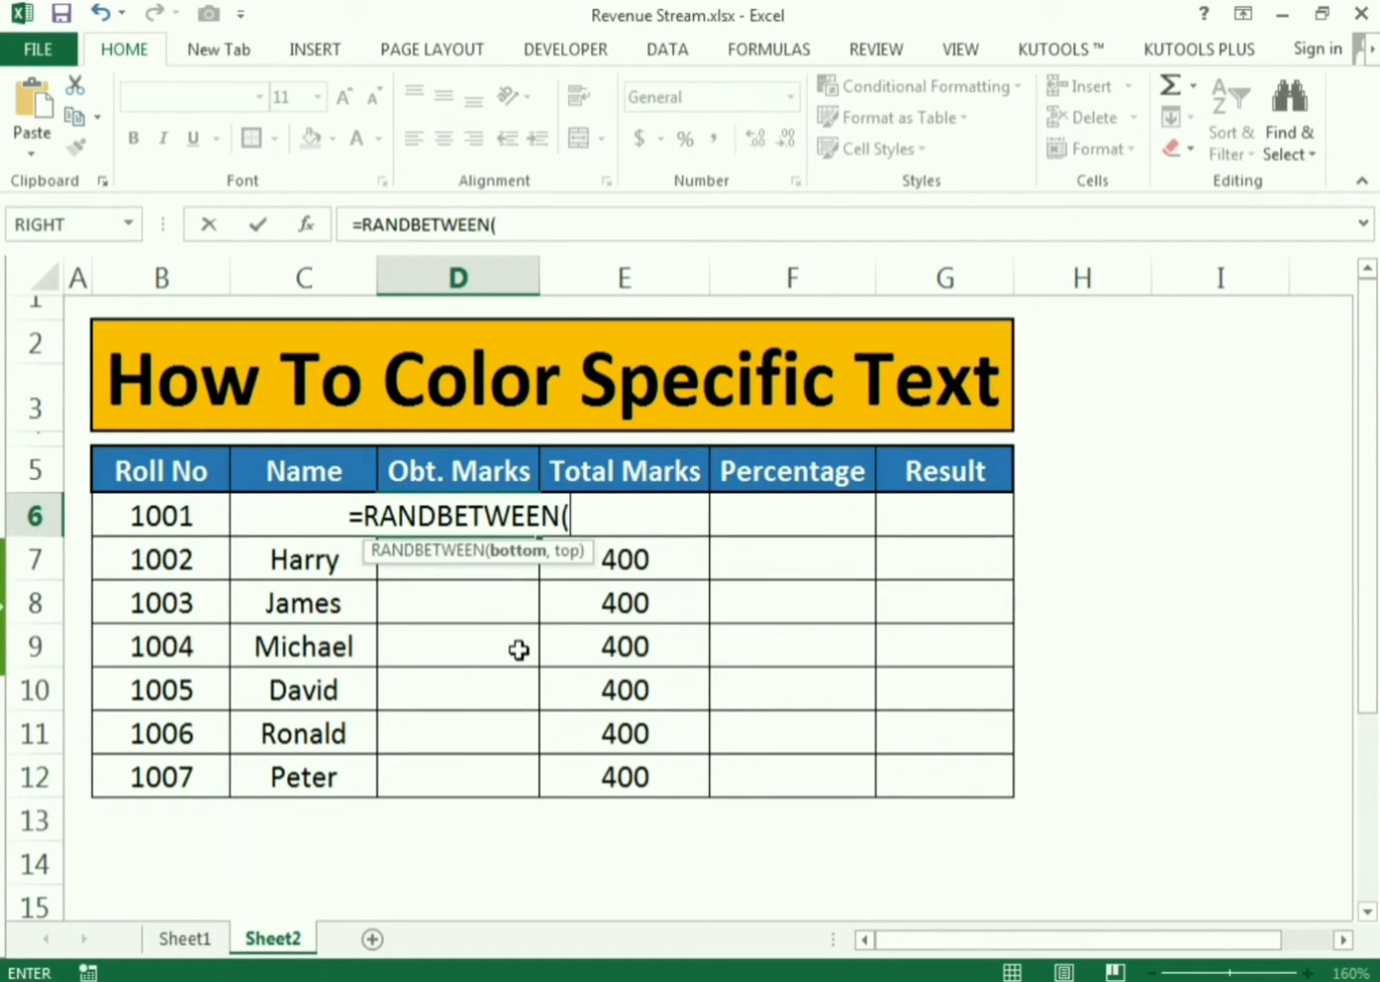
type("250,")
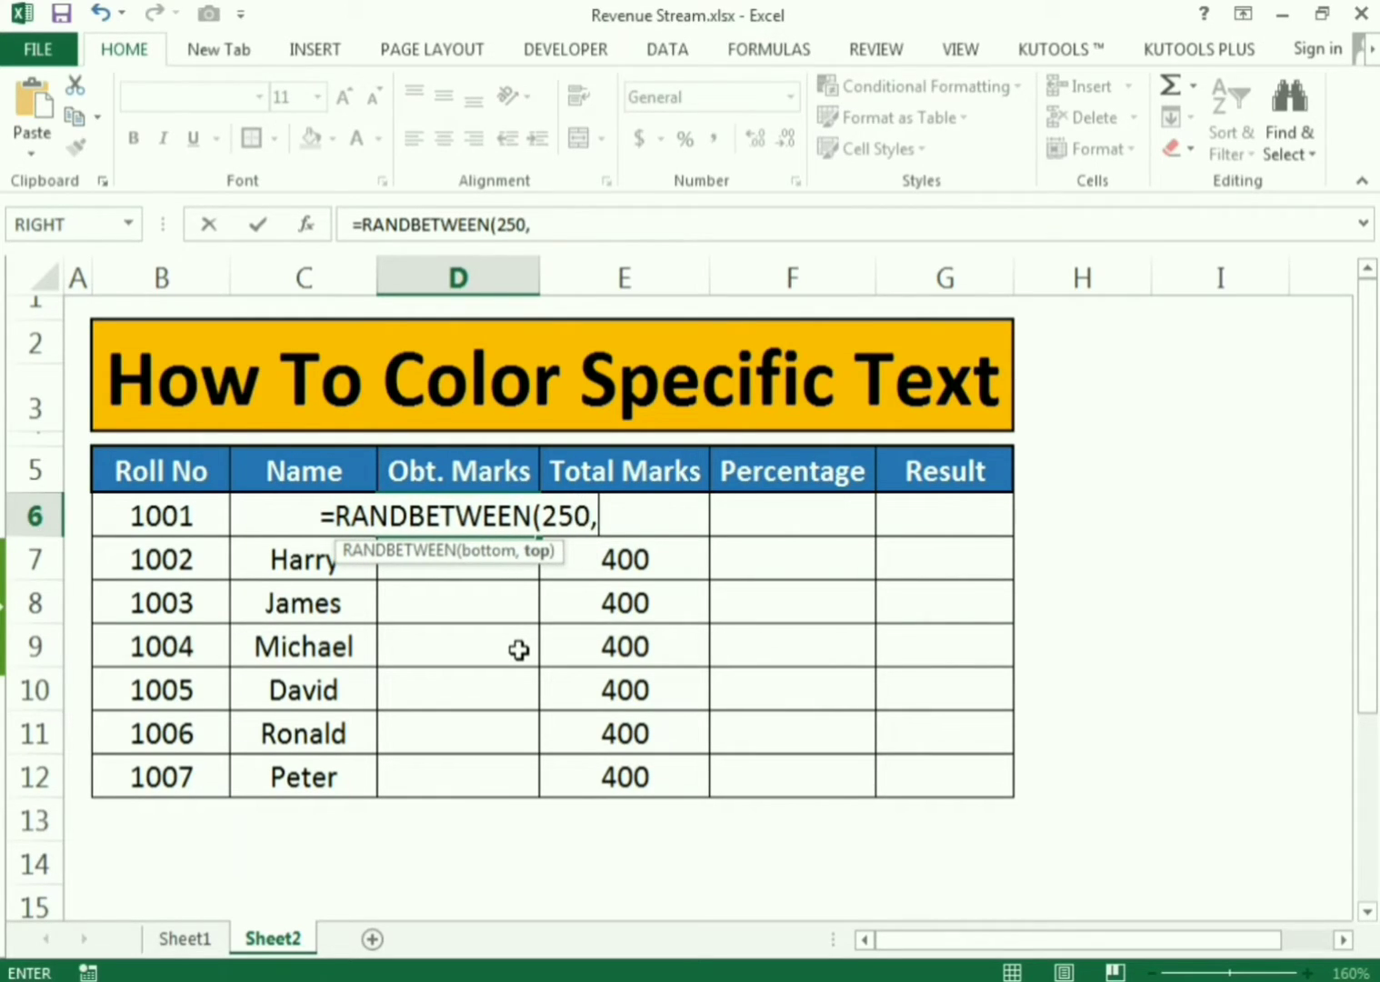
type("400")
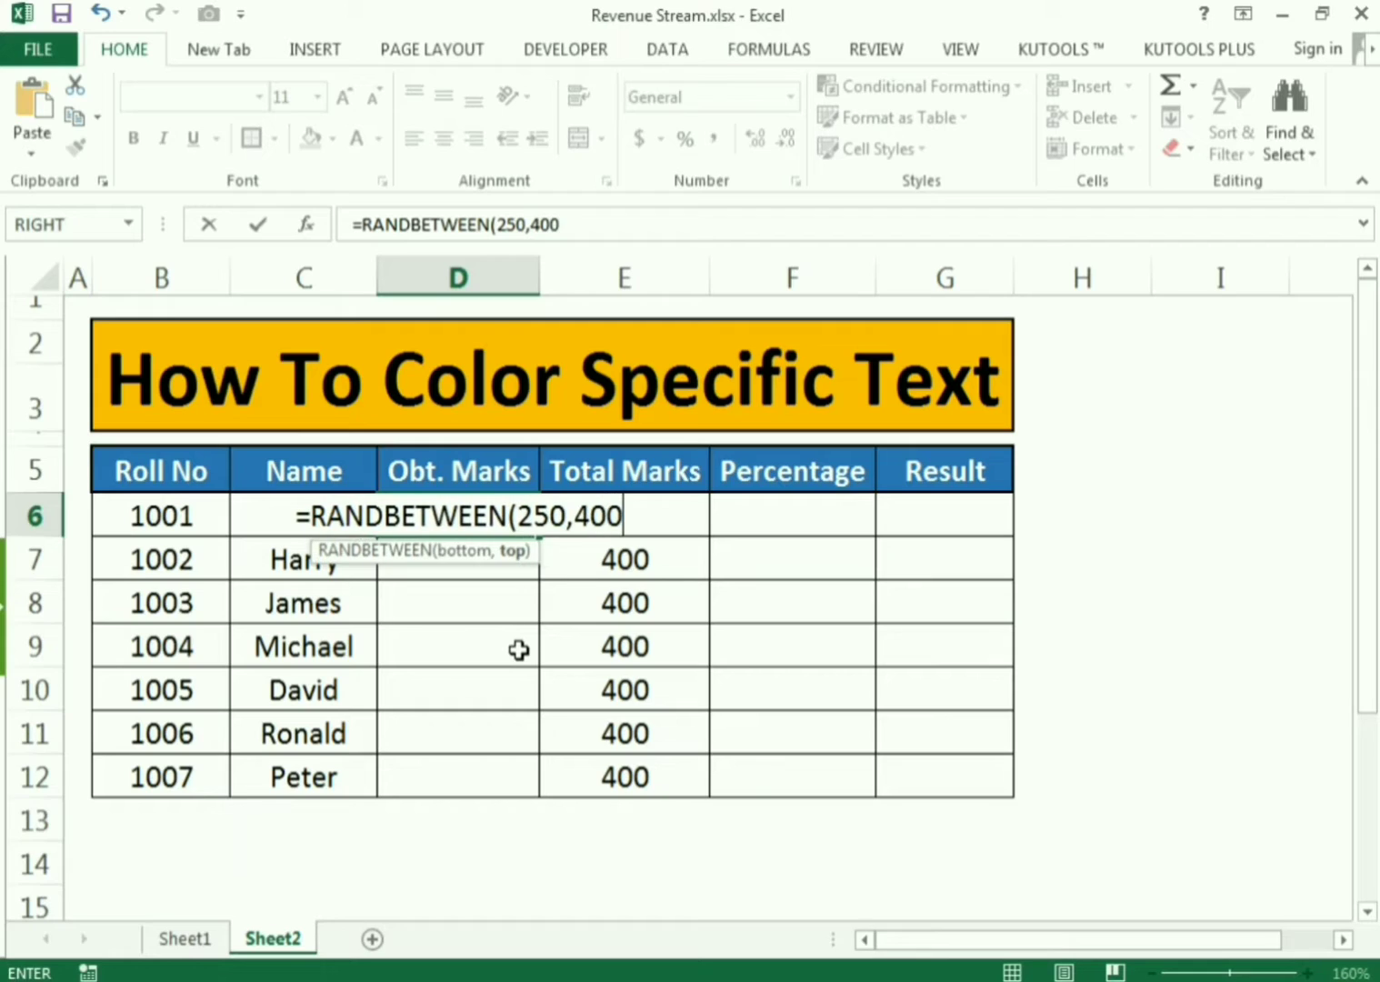
type(")")
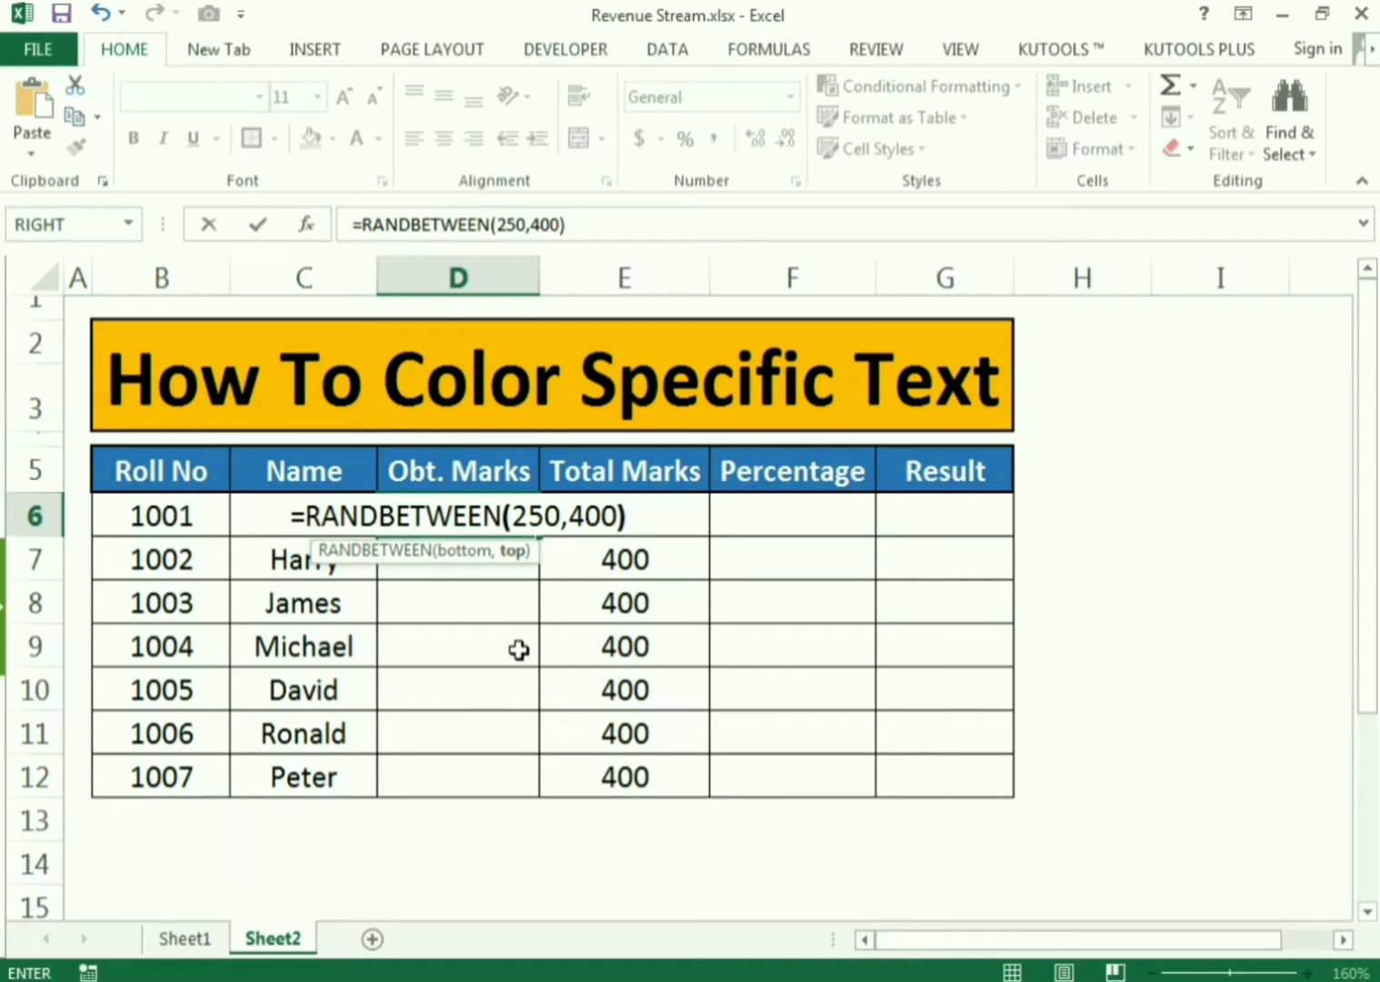
key("Return")
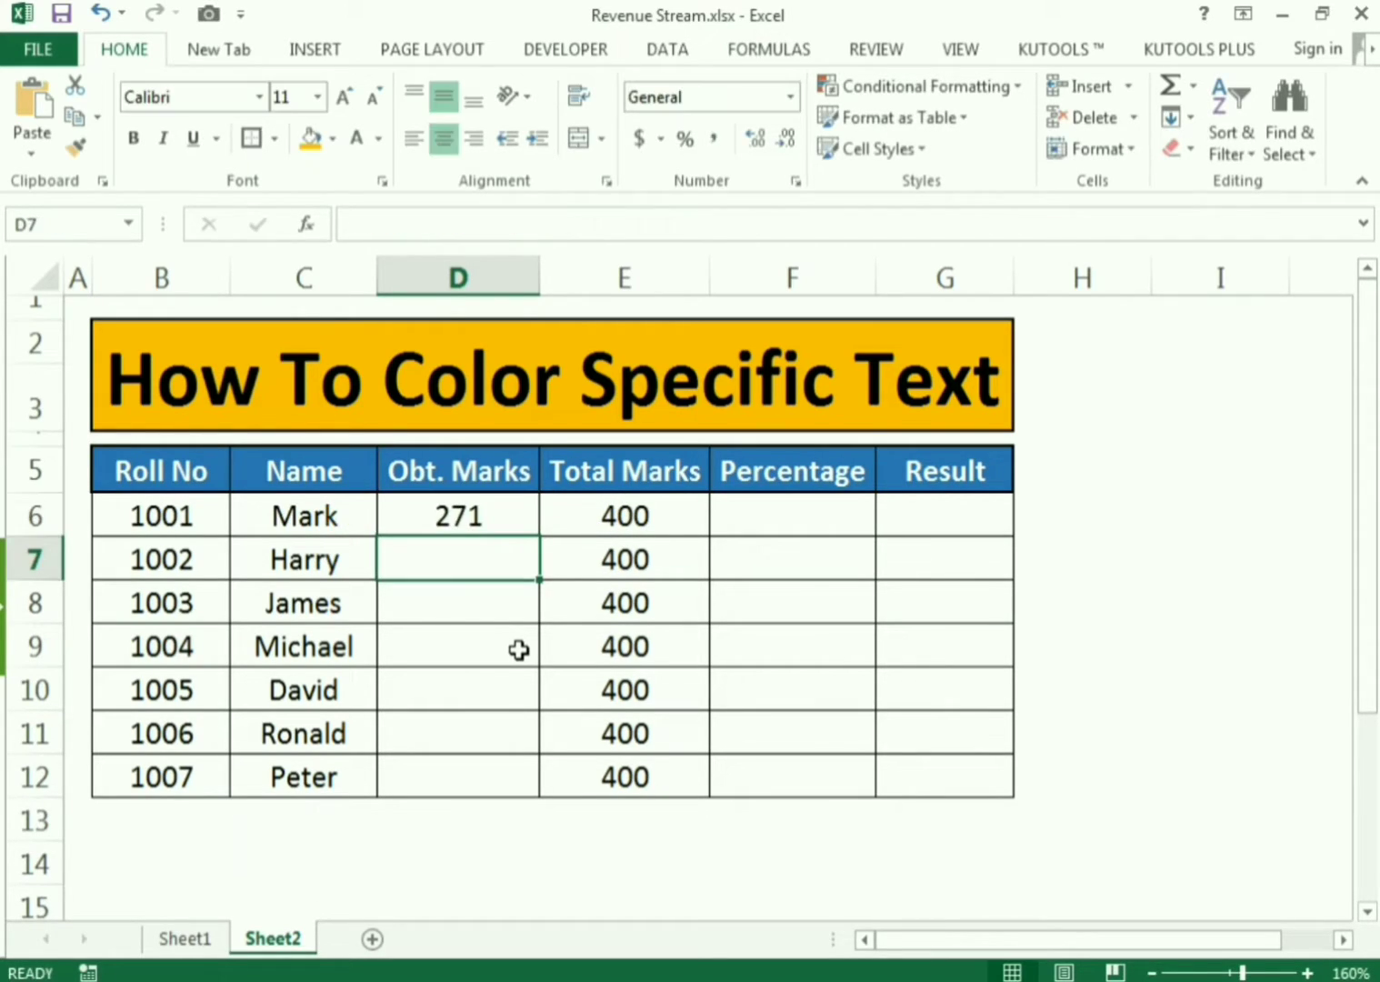
left_click(511, 518)
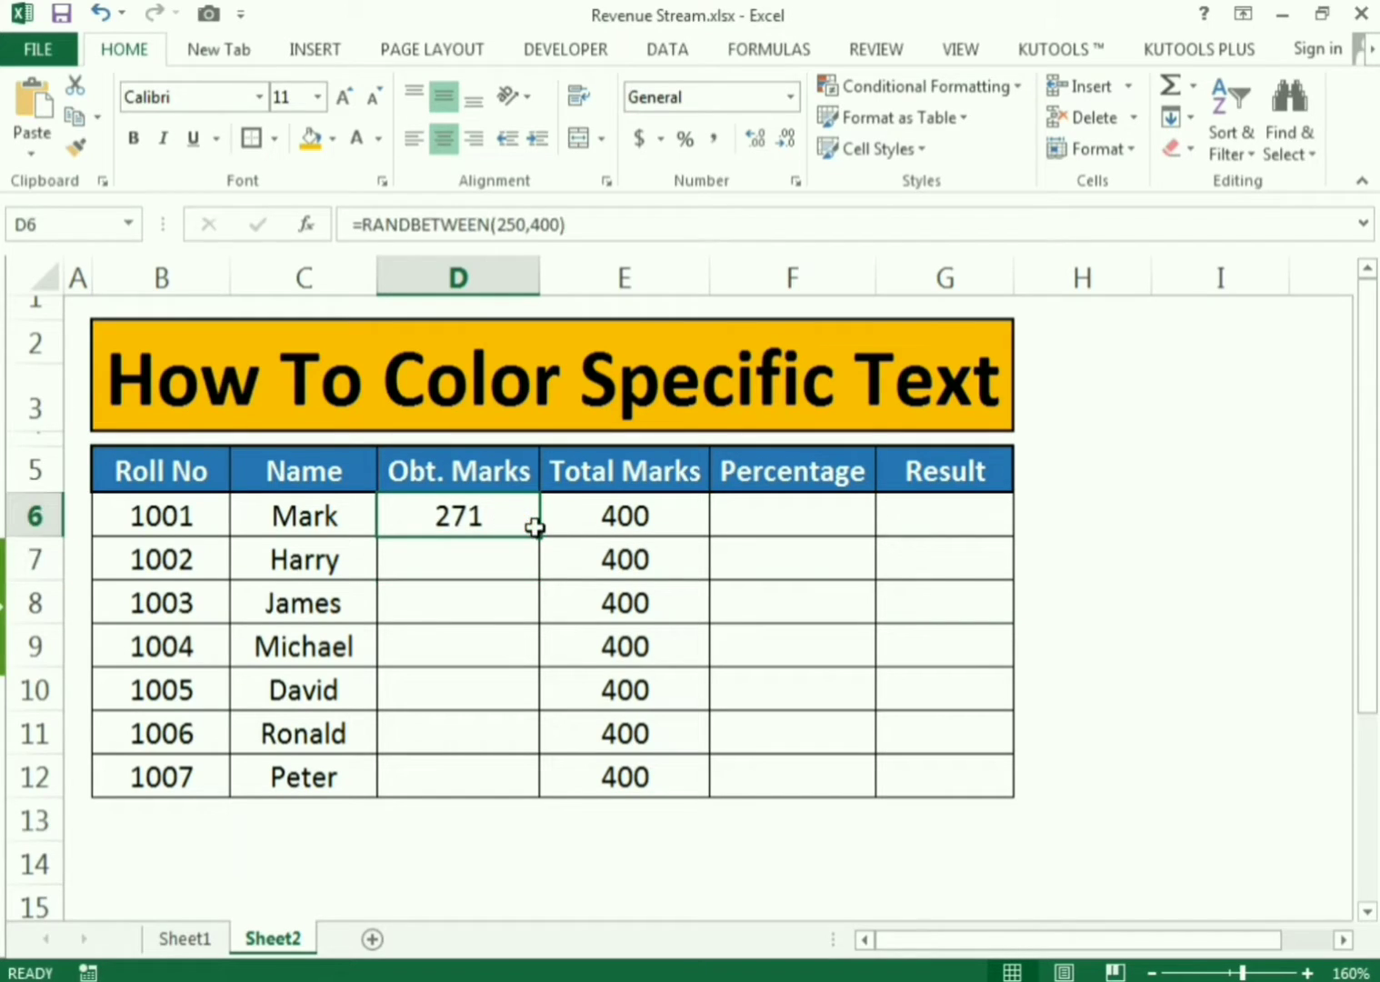
left_click_drag(541, 537, 537, 789)
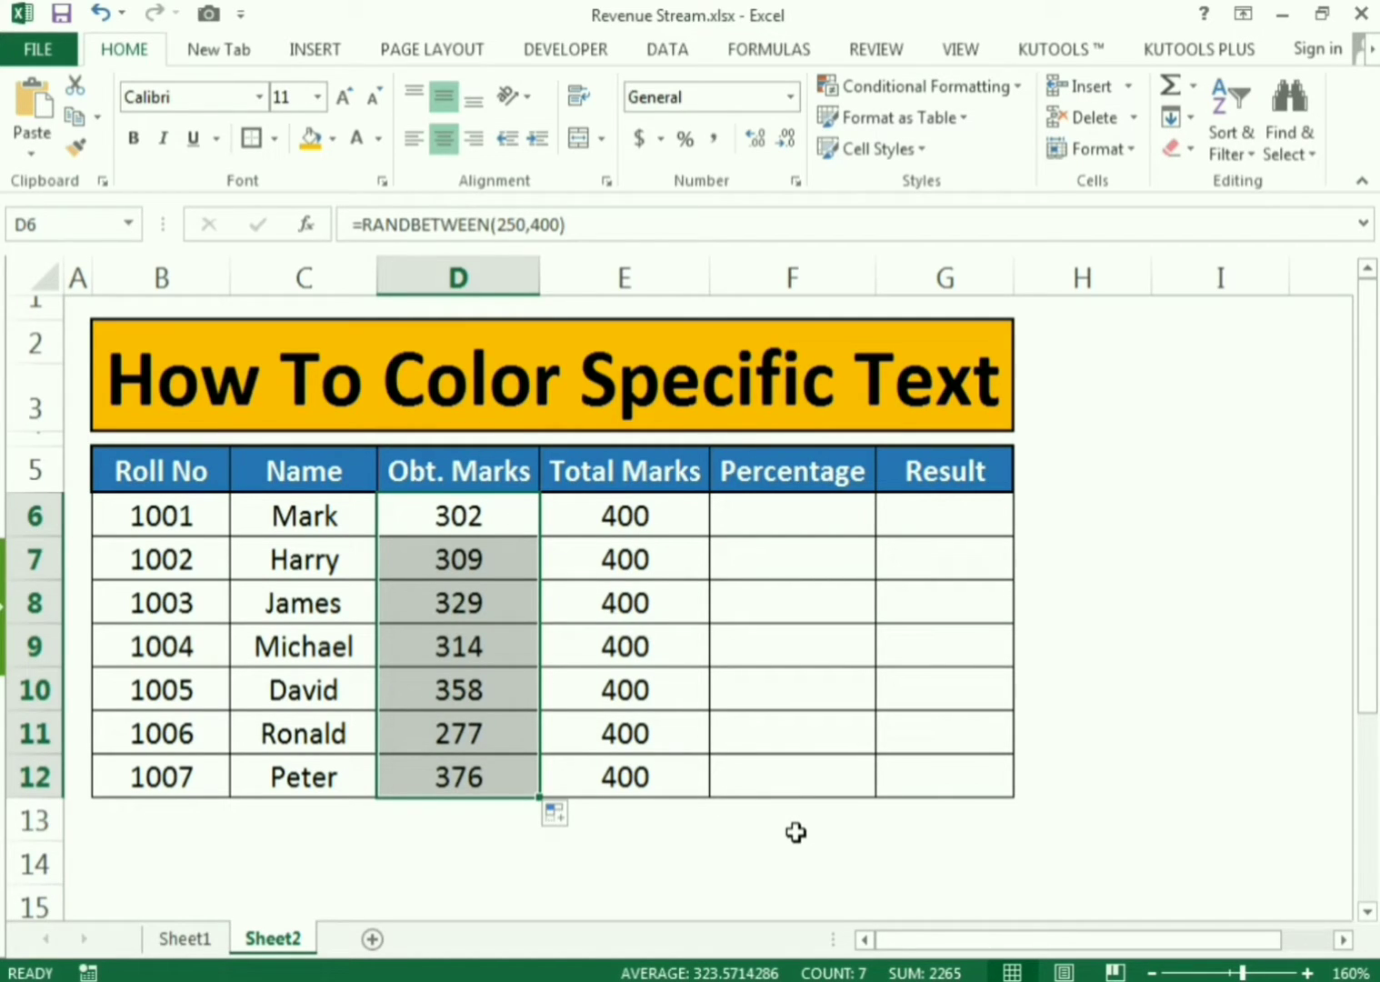
- Trigger recalculation of the random marks by opening the empty cells F13, H13 and H10 for editing
double_click(796, 831)
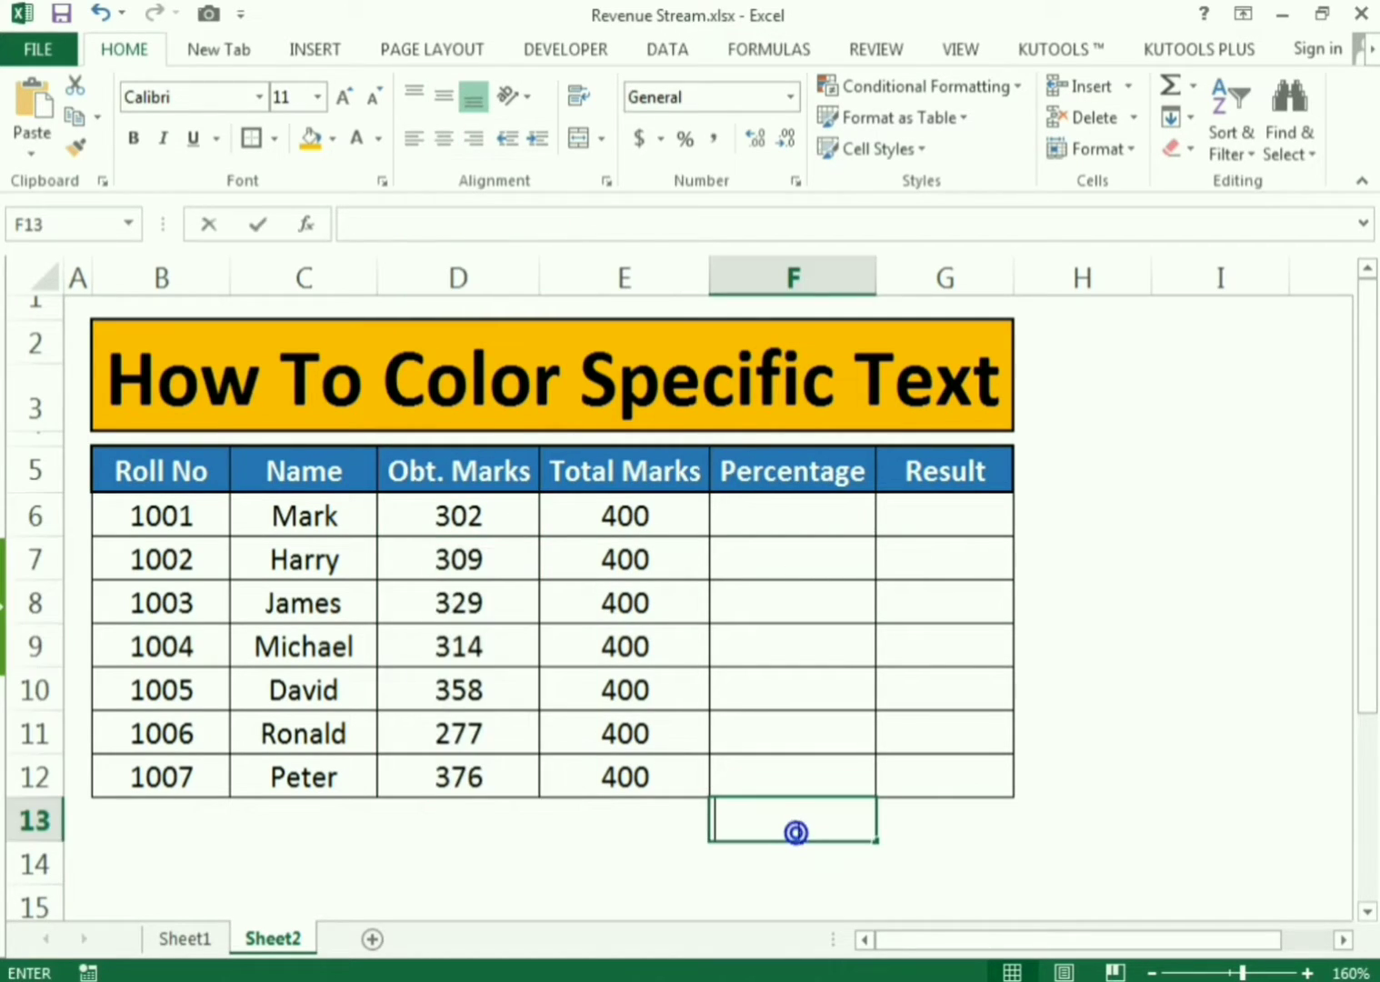
double_click(1087, 809)
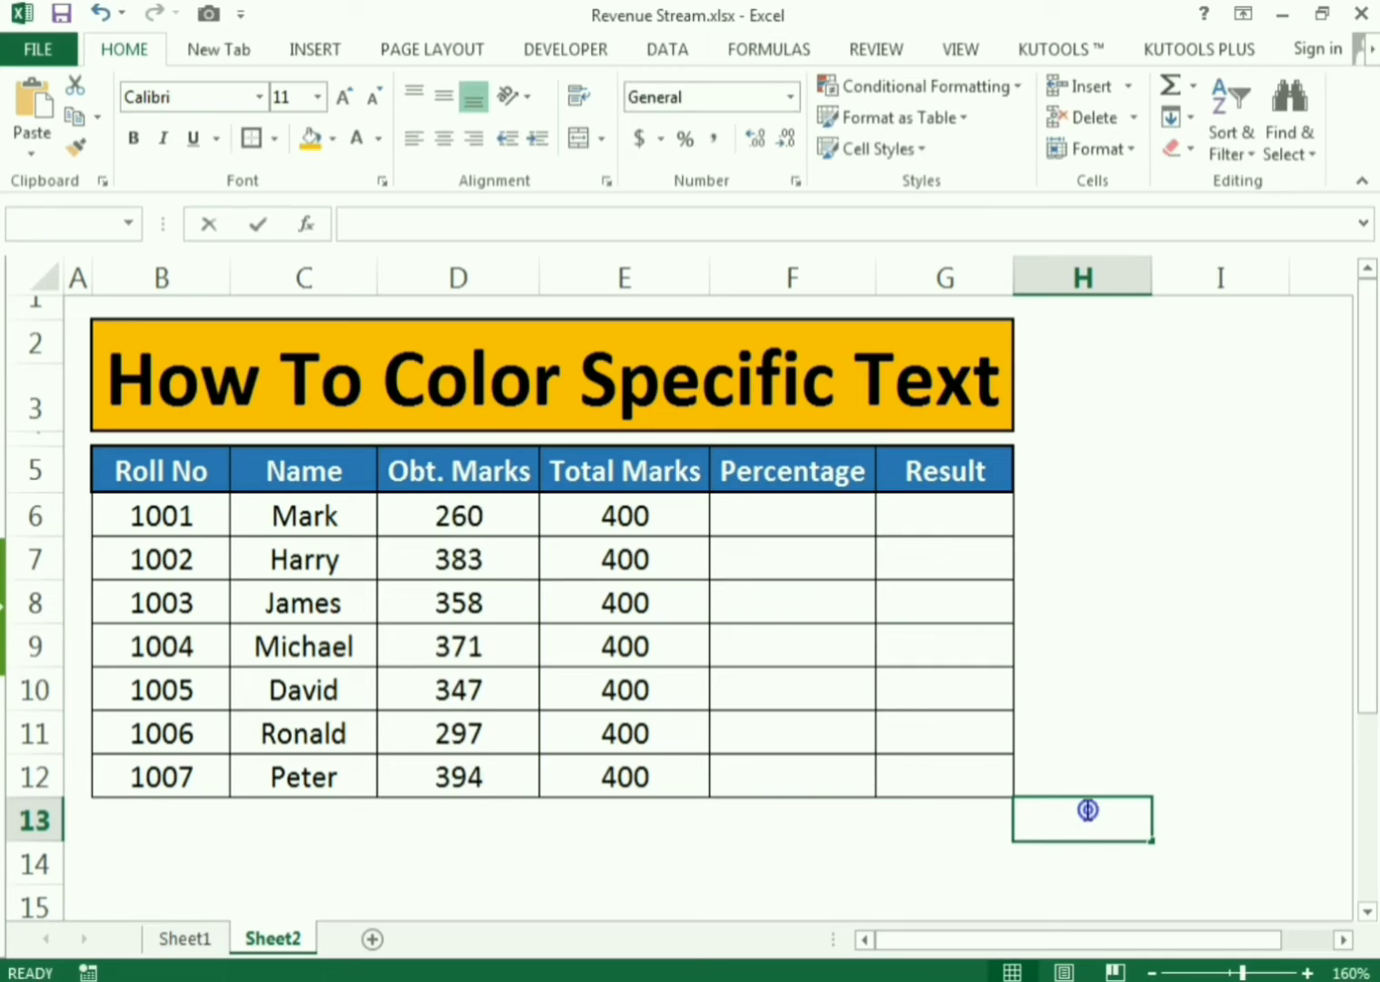
left_click(1106, 690)
double_click(1106, 690)
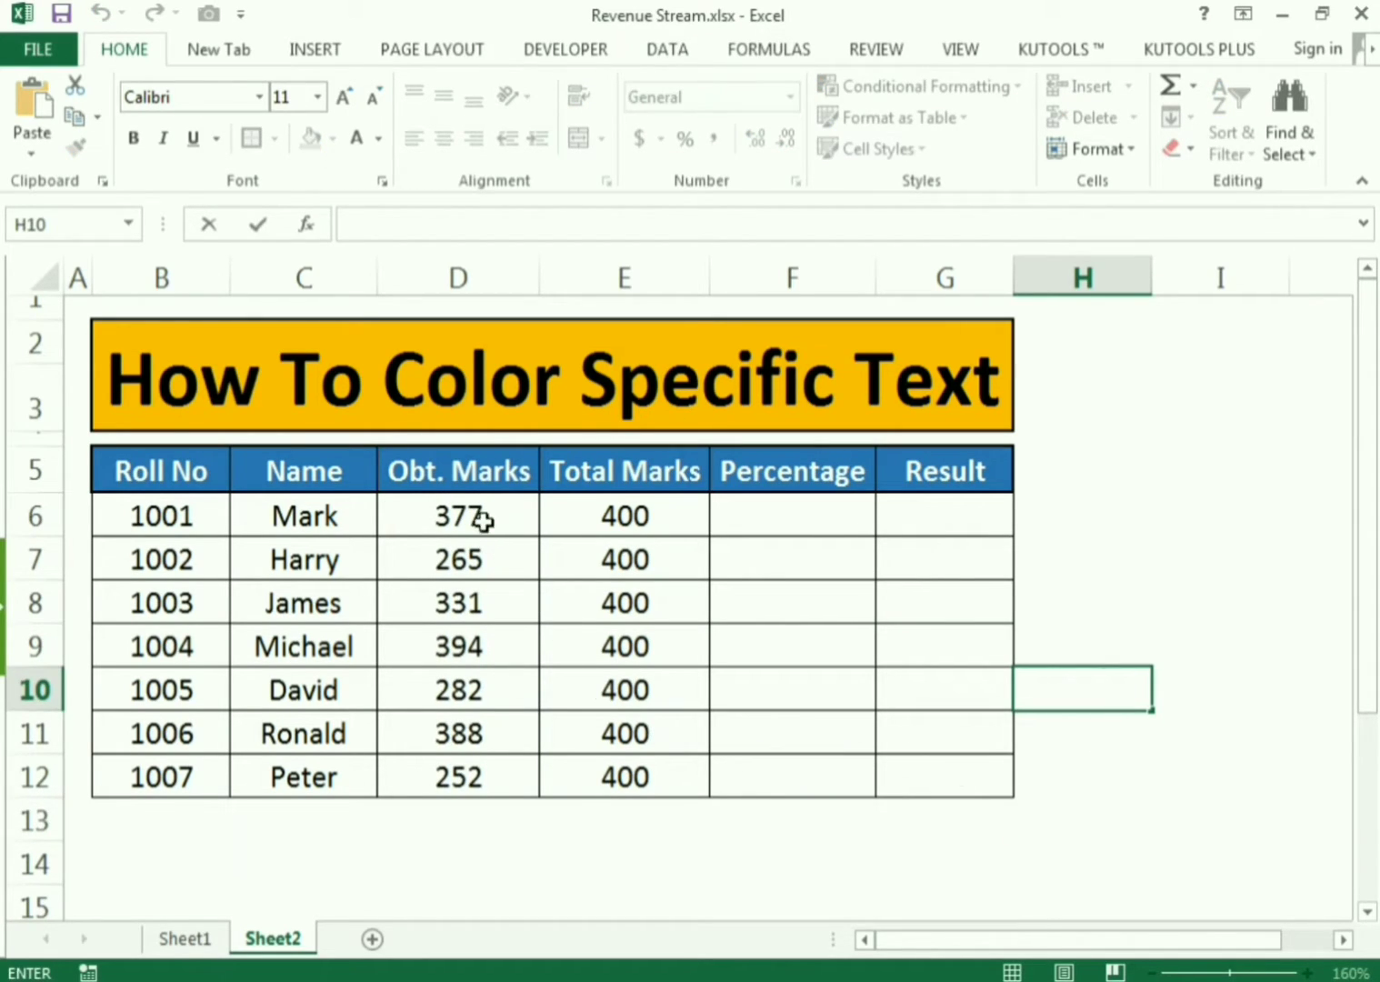
- Replace the random-number formulas in D6:D12 with static values by copying the range and pasting it over itself as values
left_click_drag(480, 514, 477, 768)
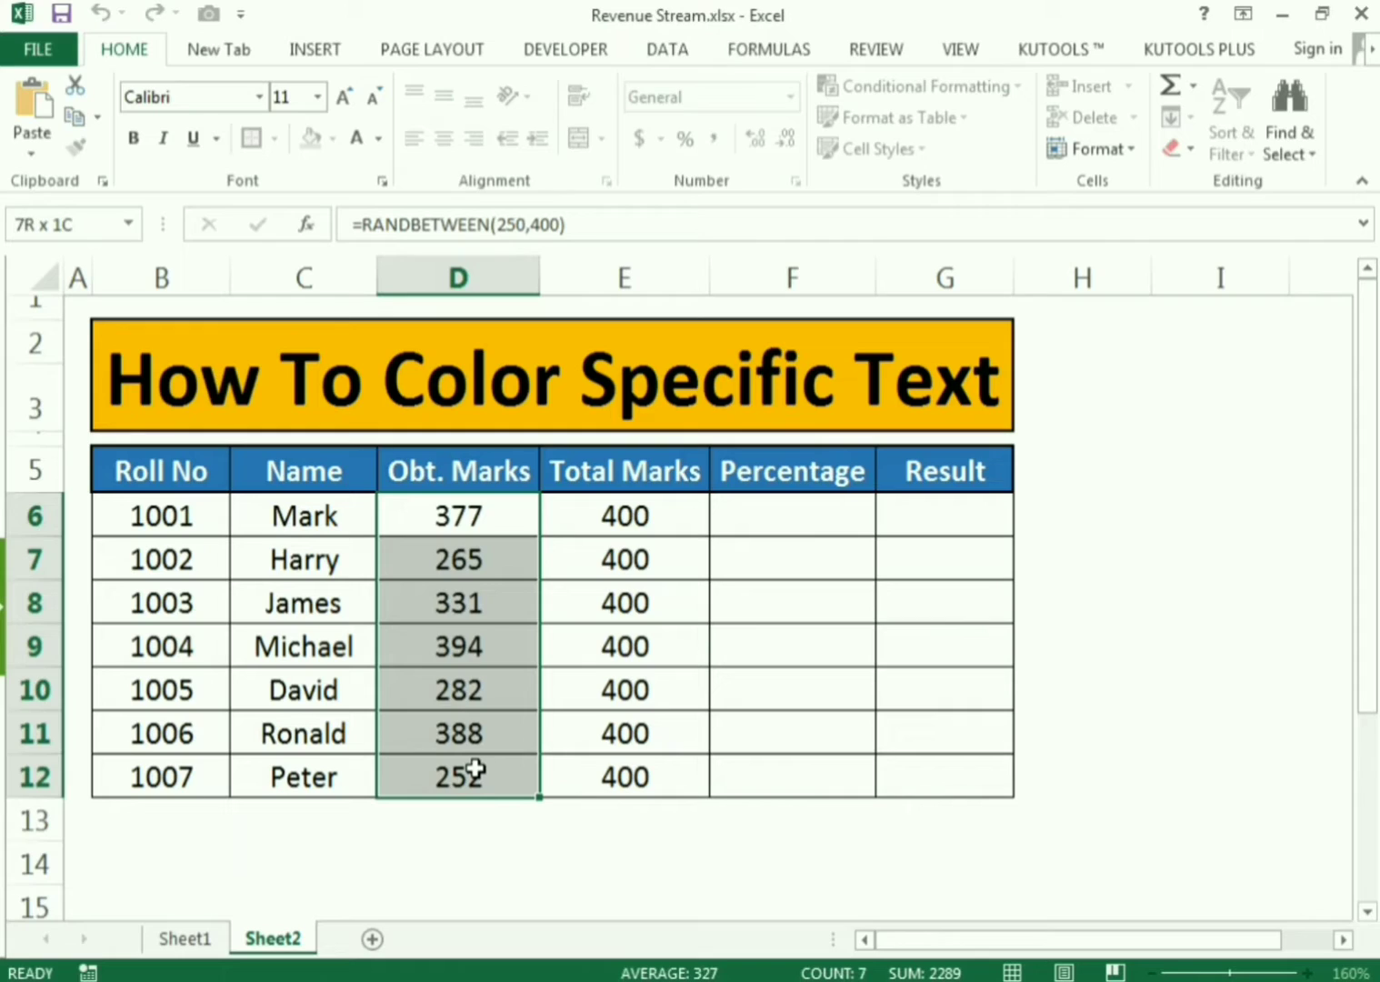
right_click(442, 514)
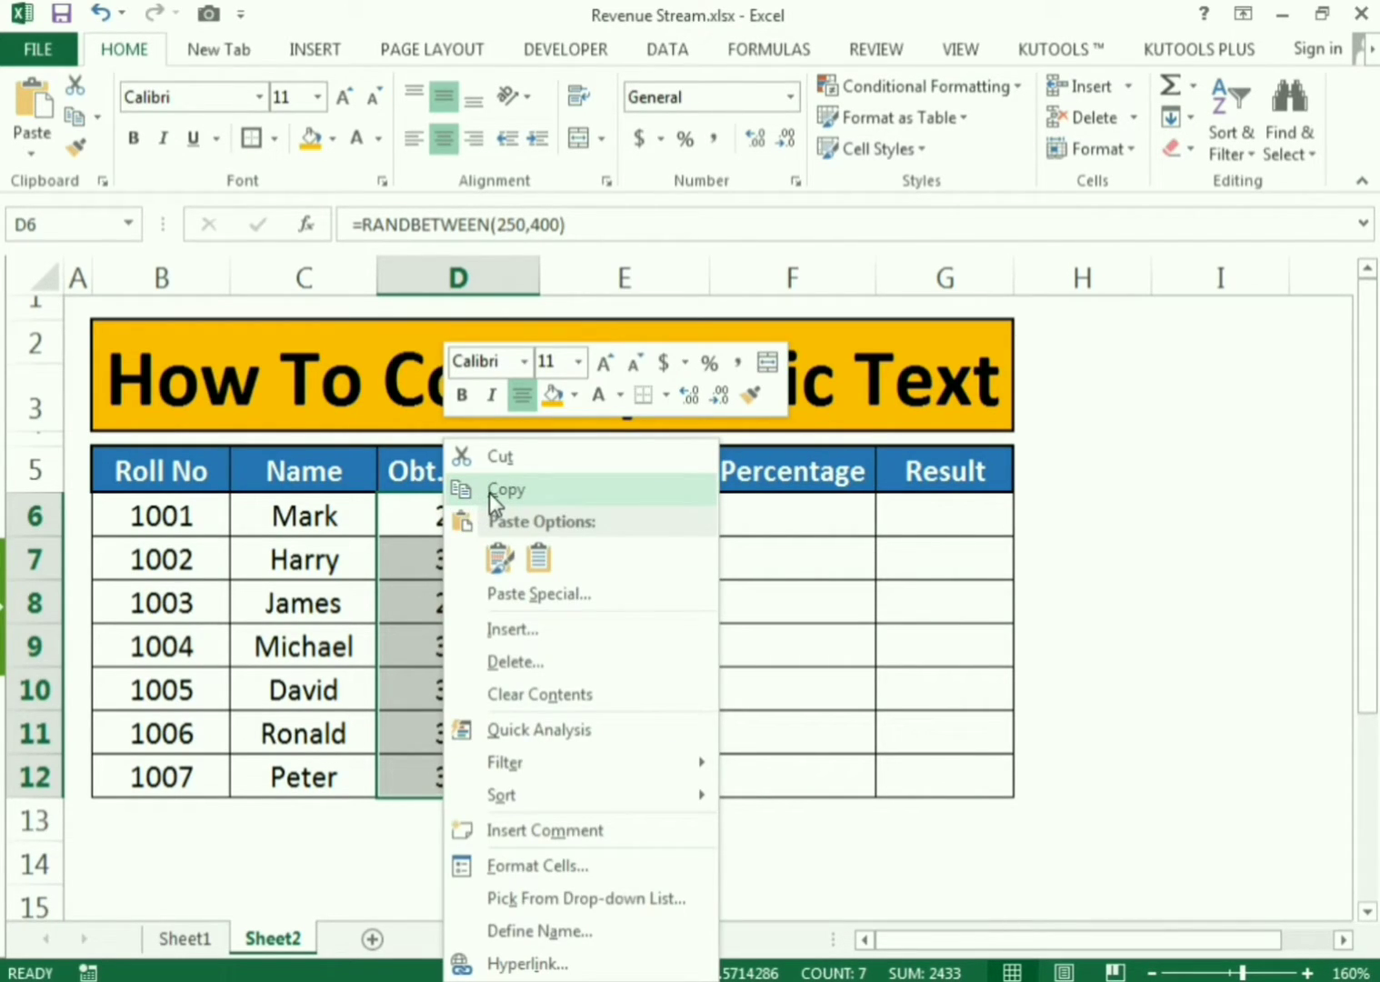
left_click(489, 493)
right_click(466, 514)
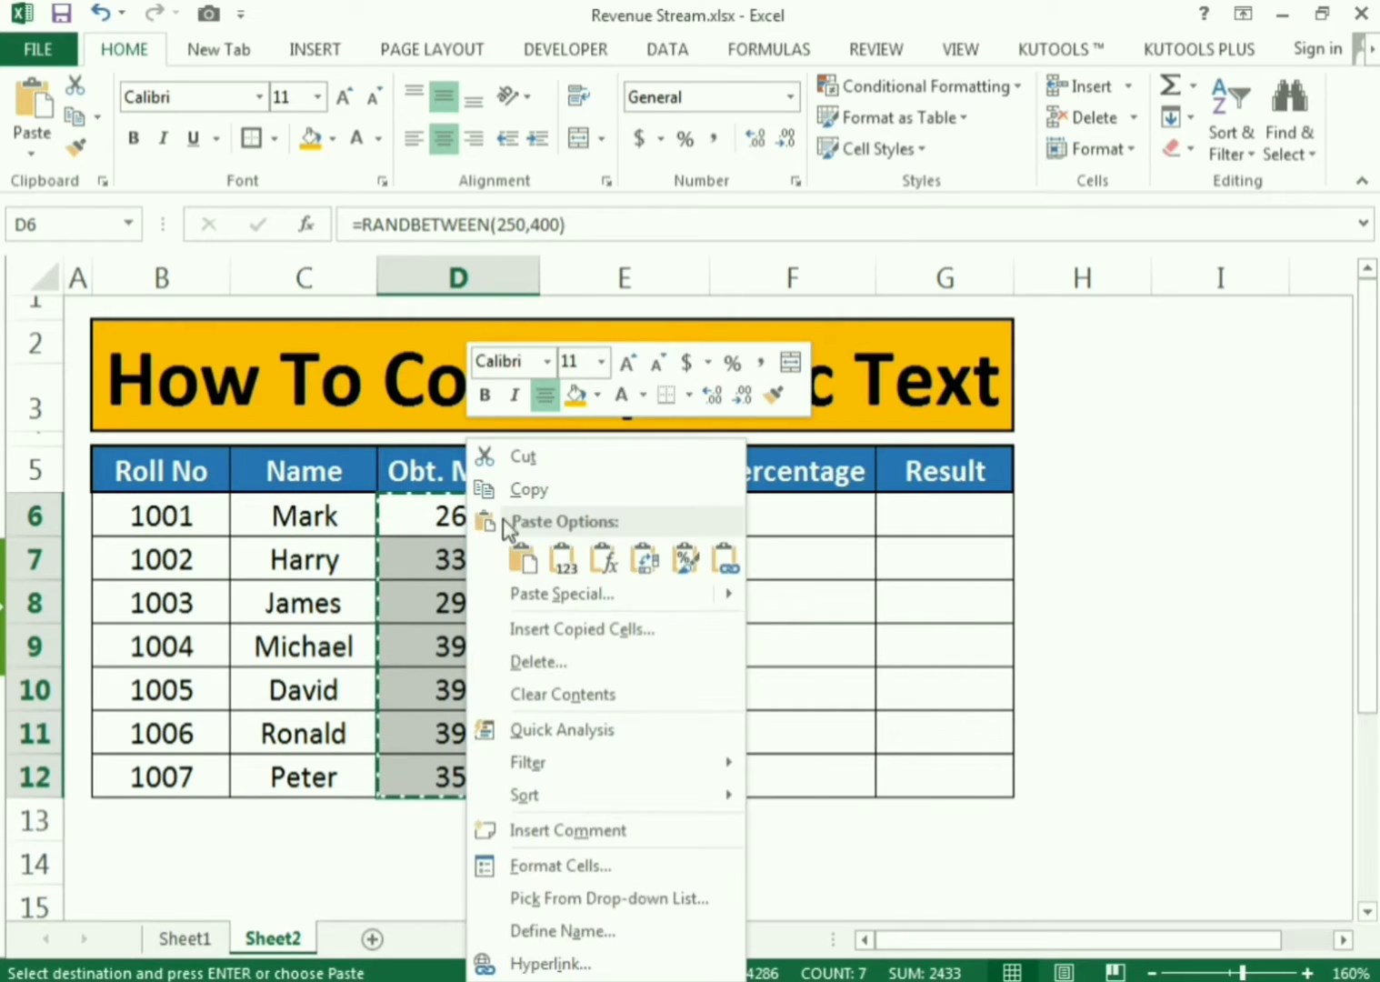
left_click(564, 558)
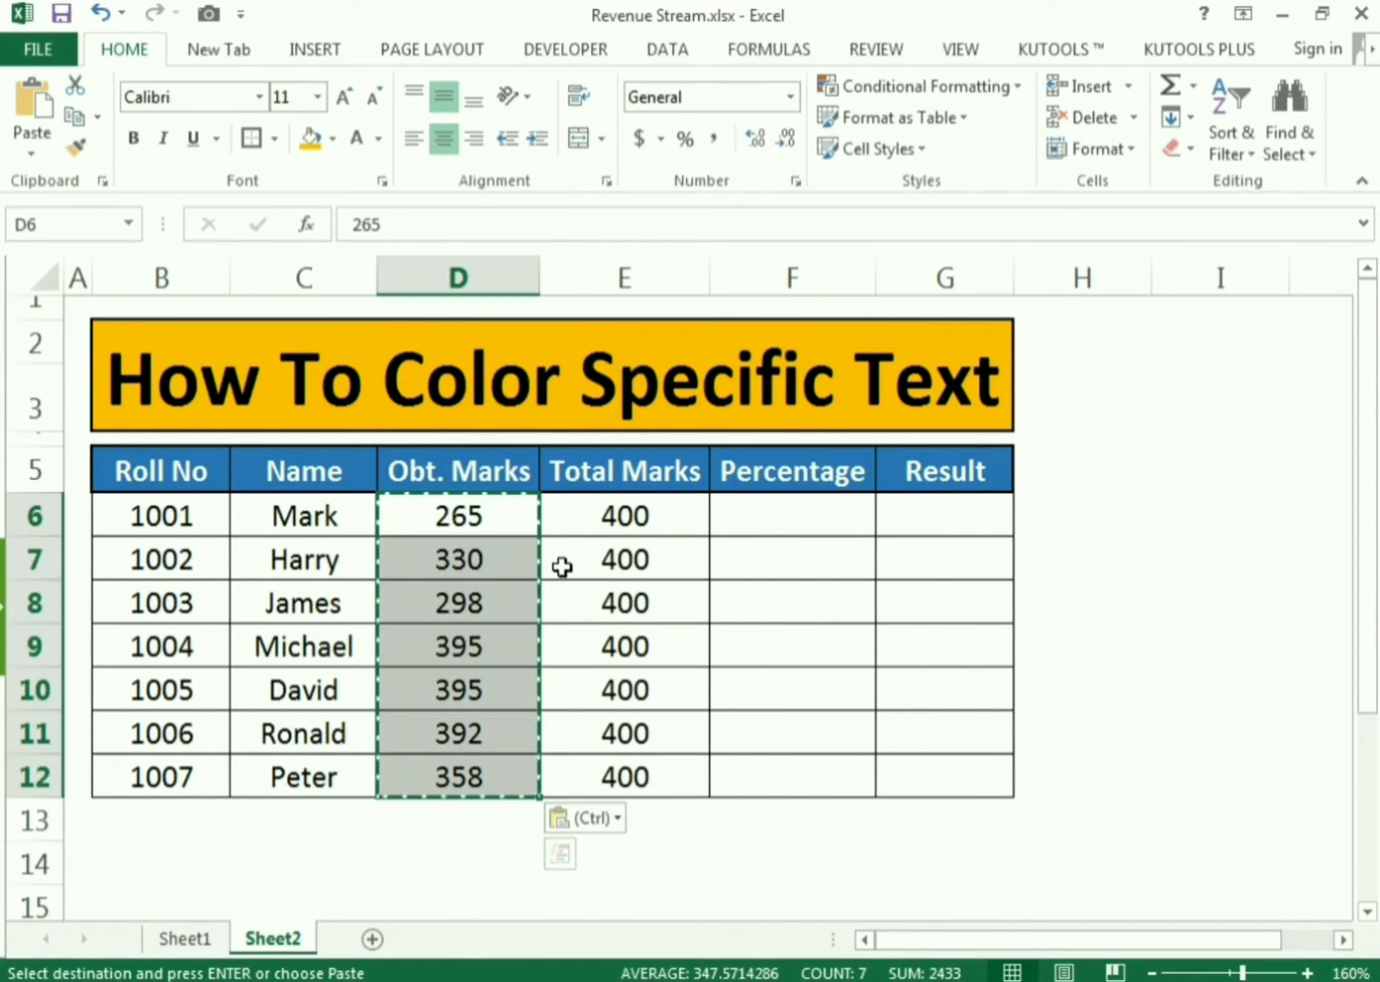
- Enter the percentage formula =(D6/E6)*100 in F6 of the Percentage column
key("Escape")
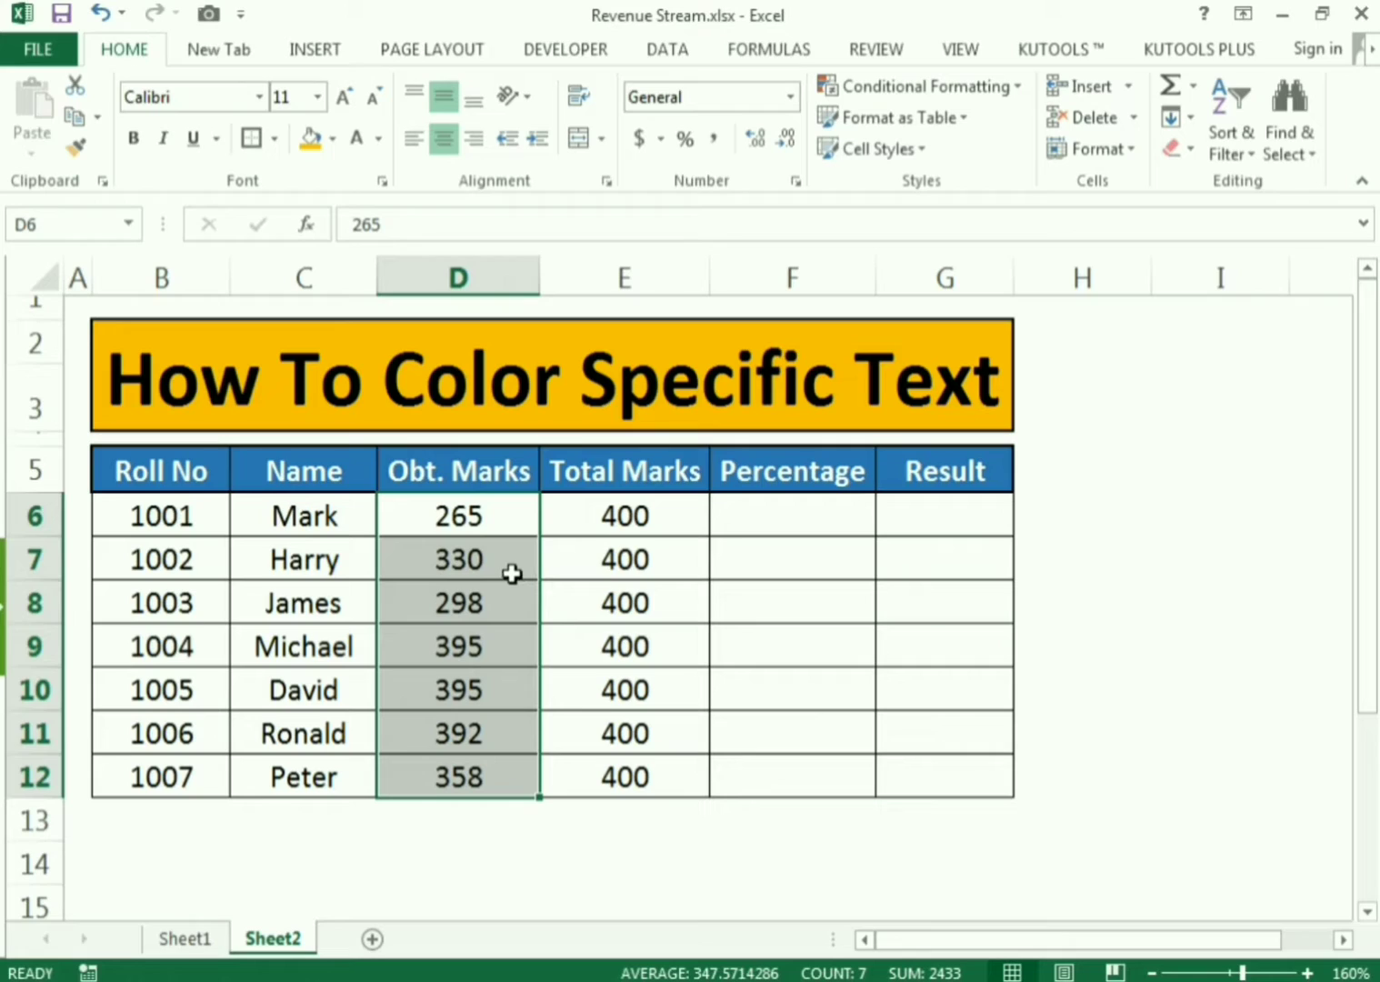
left_click(749, 524)
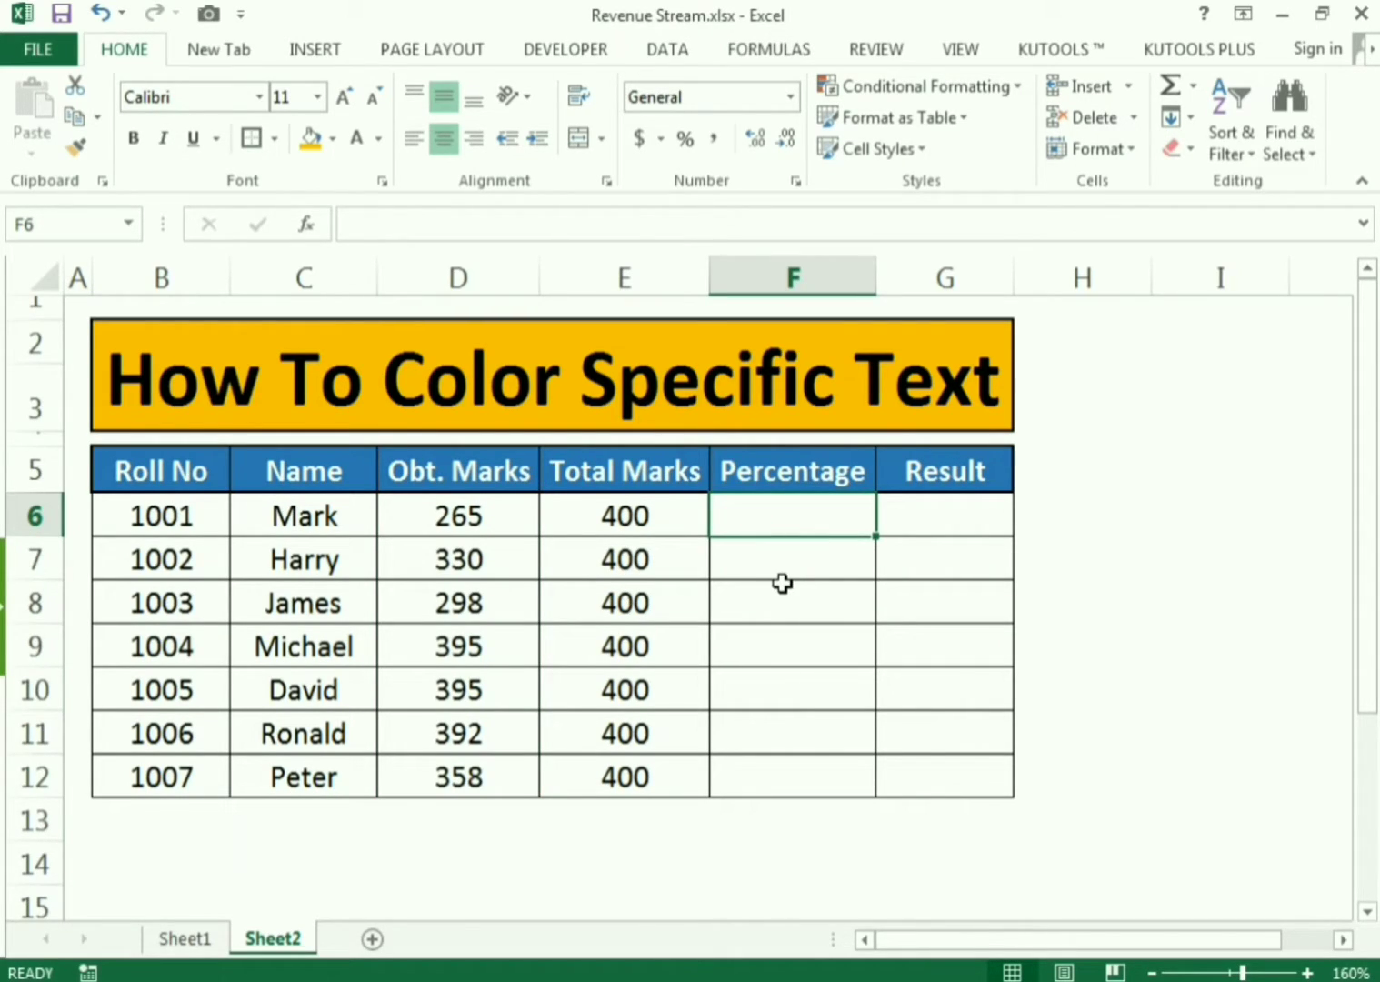
type("=(")
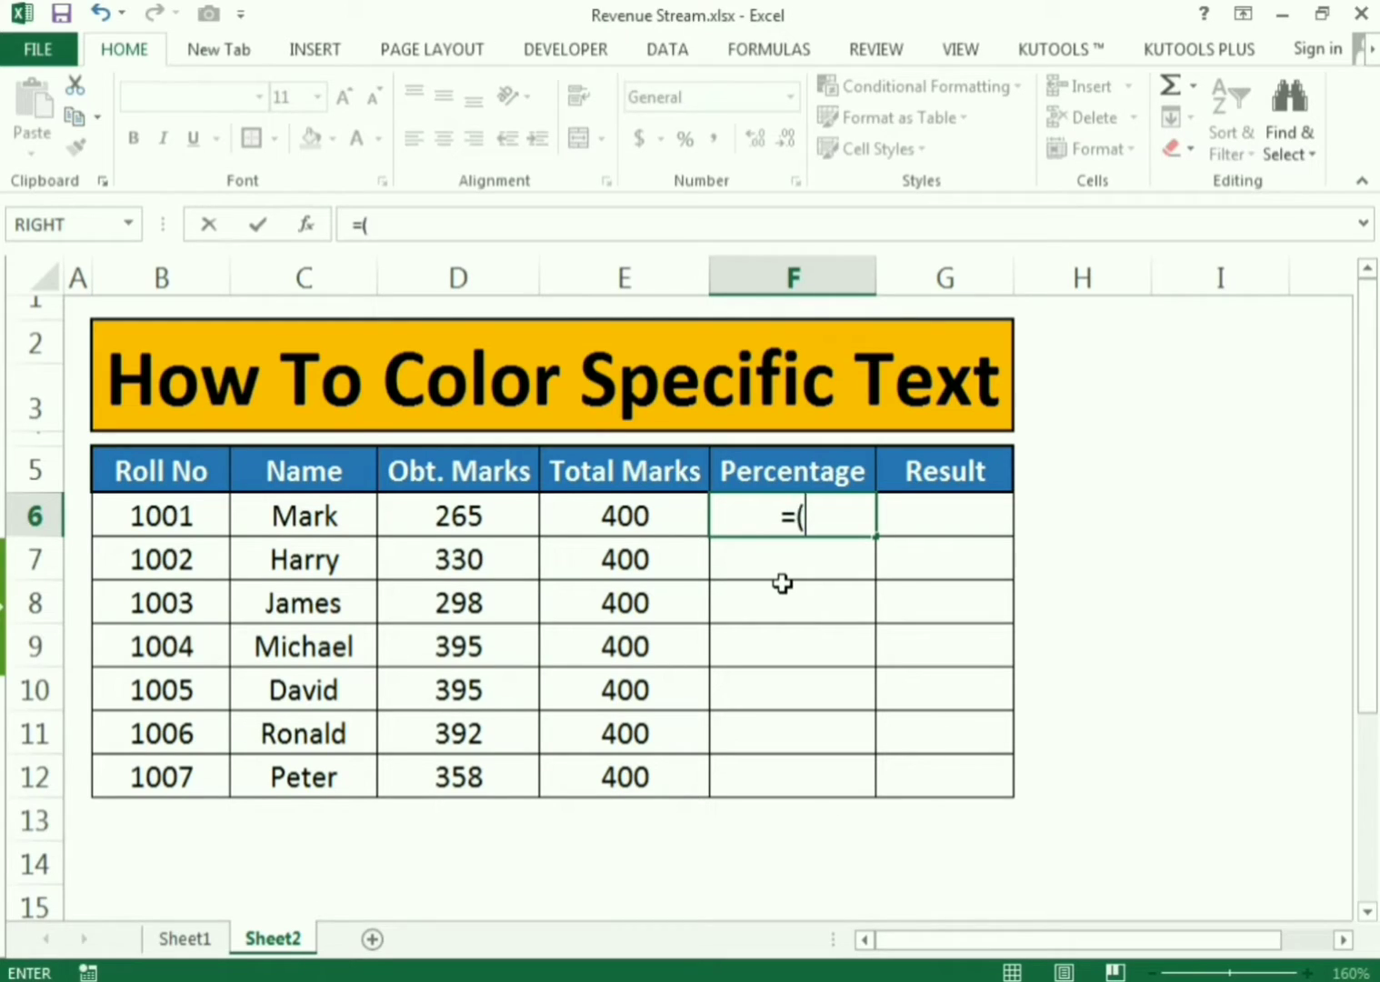
left_click(515, 515)
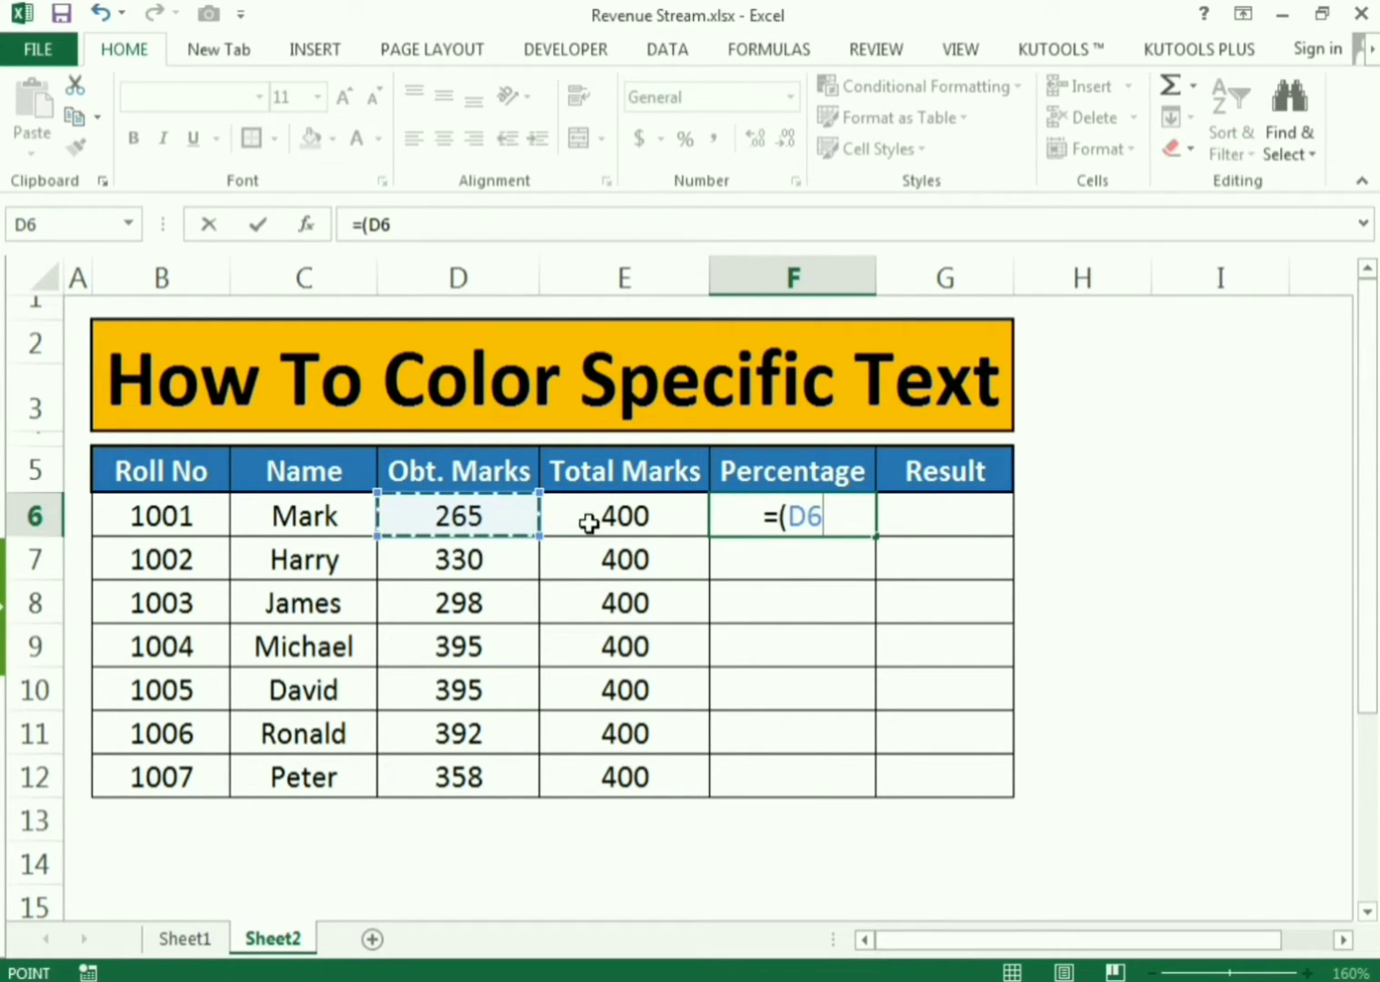
type("/")
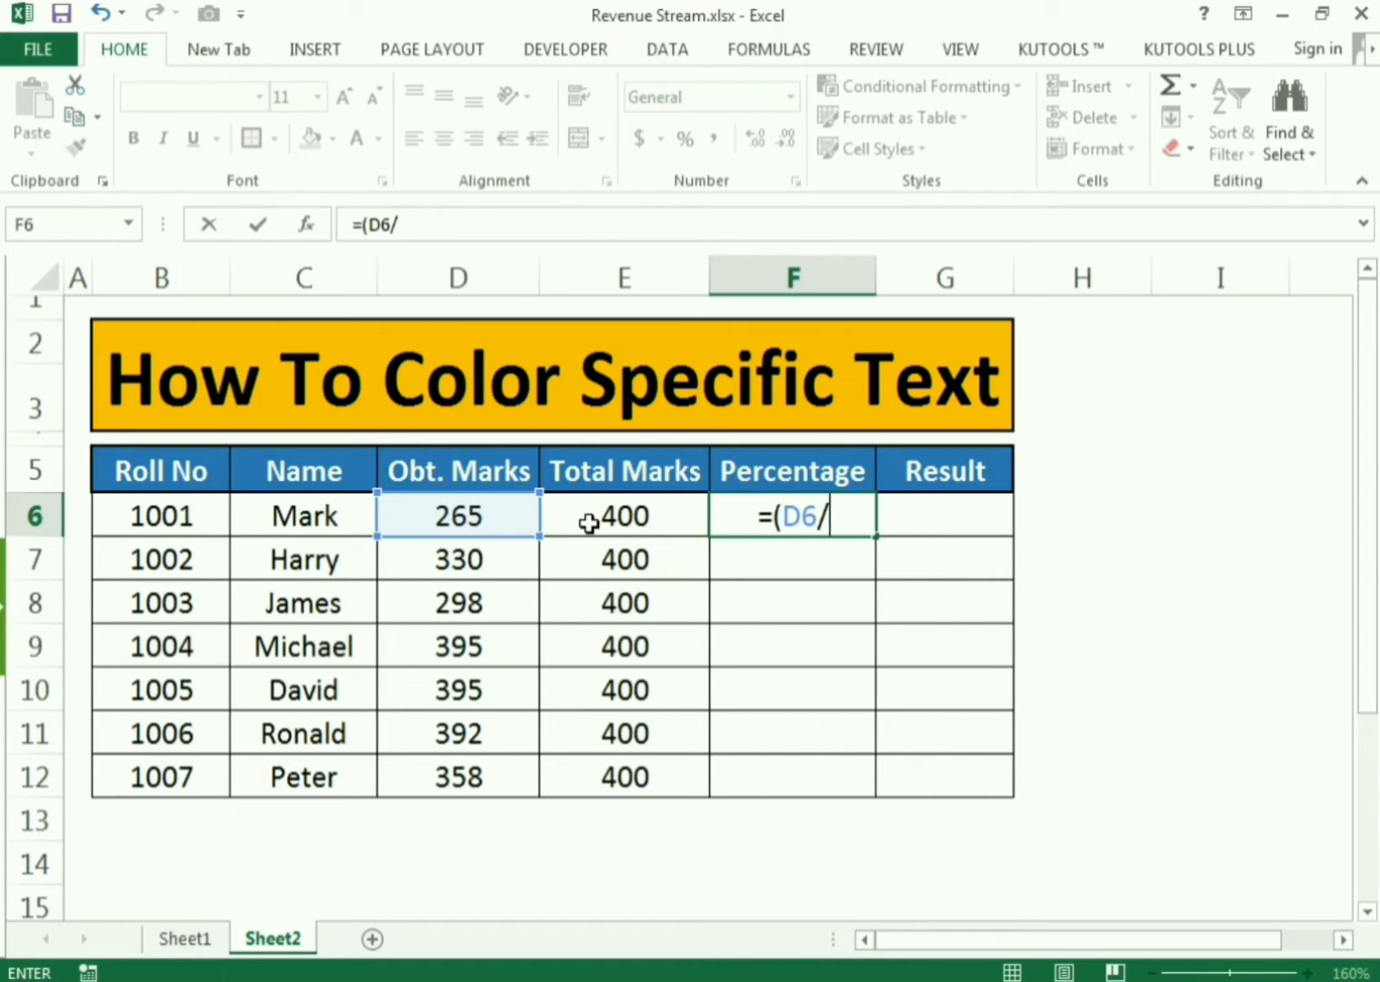
left_click(589, 524)
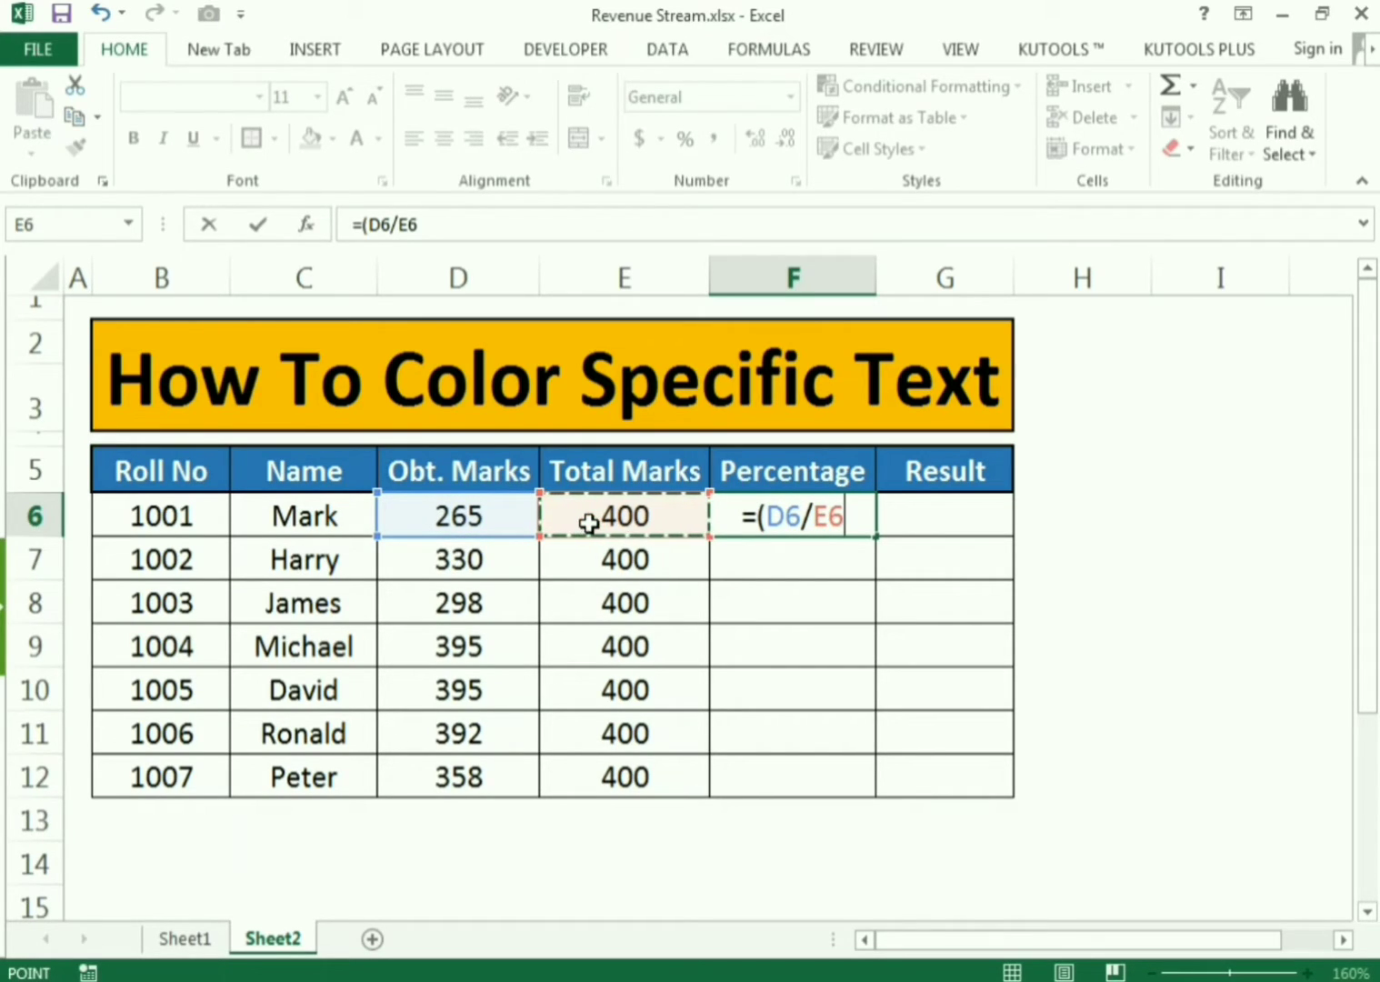
type(")")
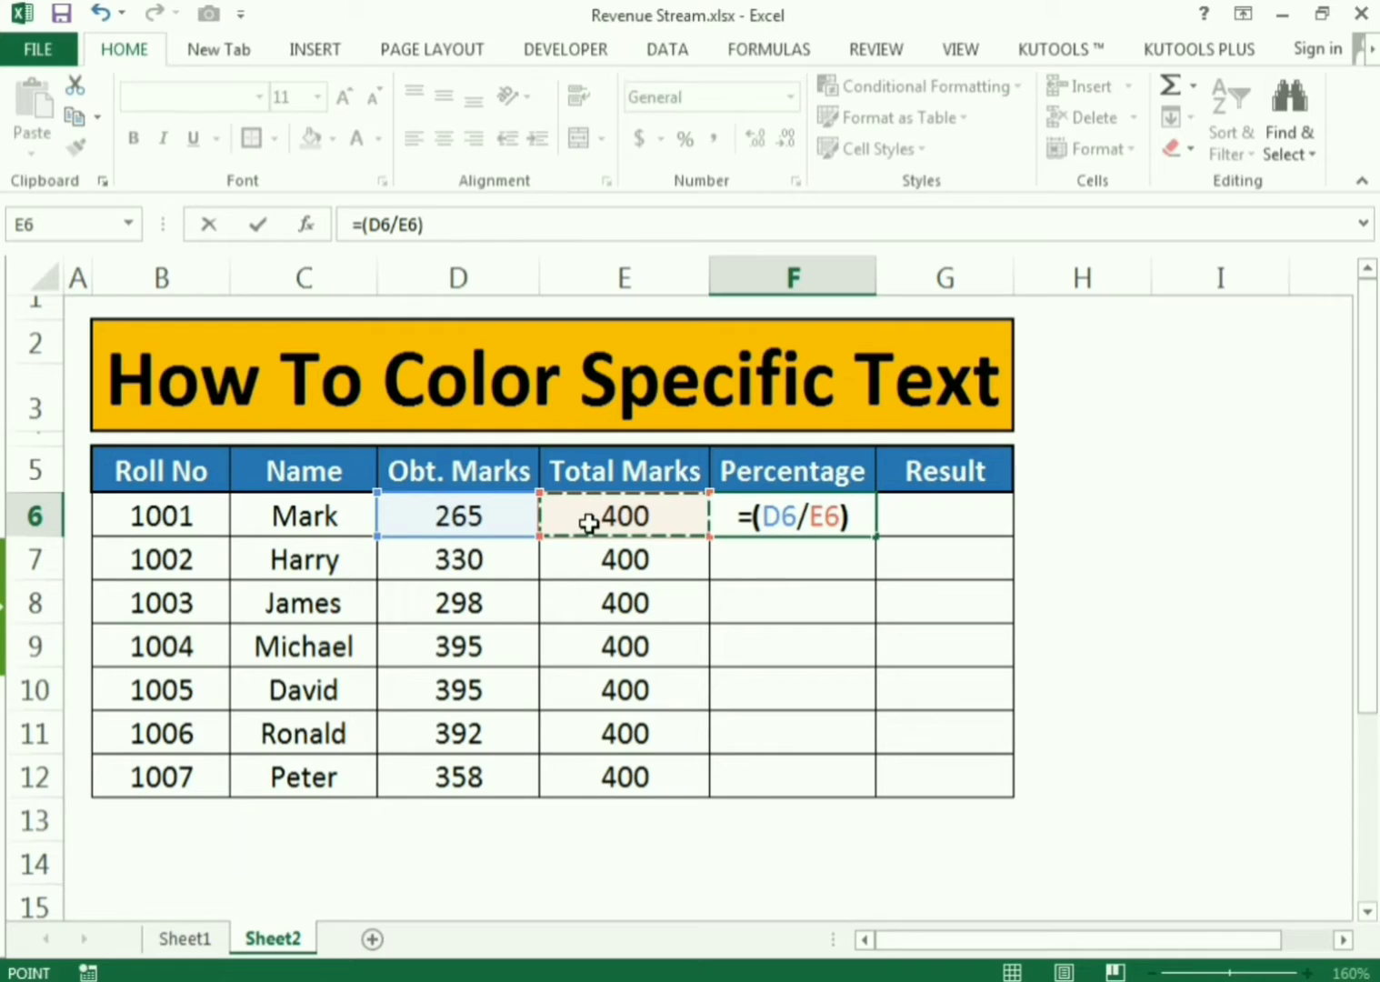
type("*100")
key("Return")
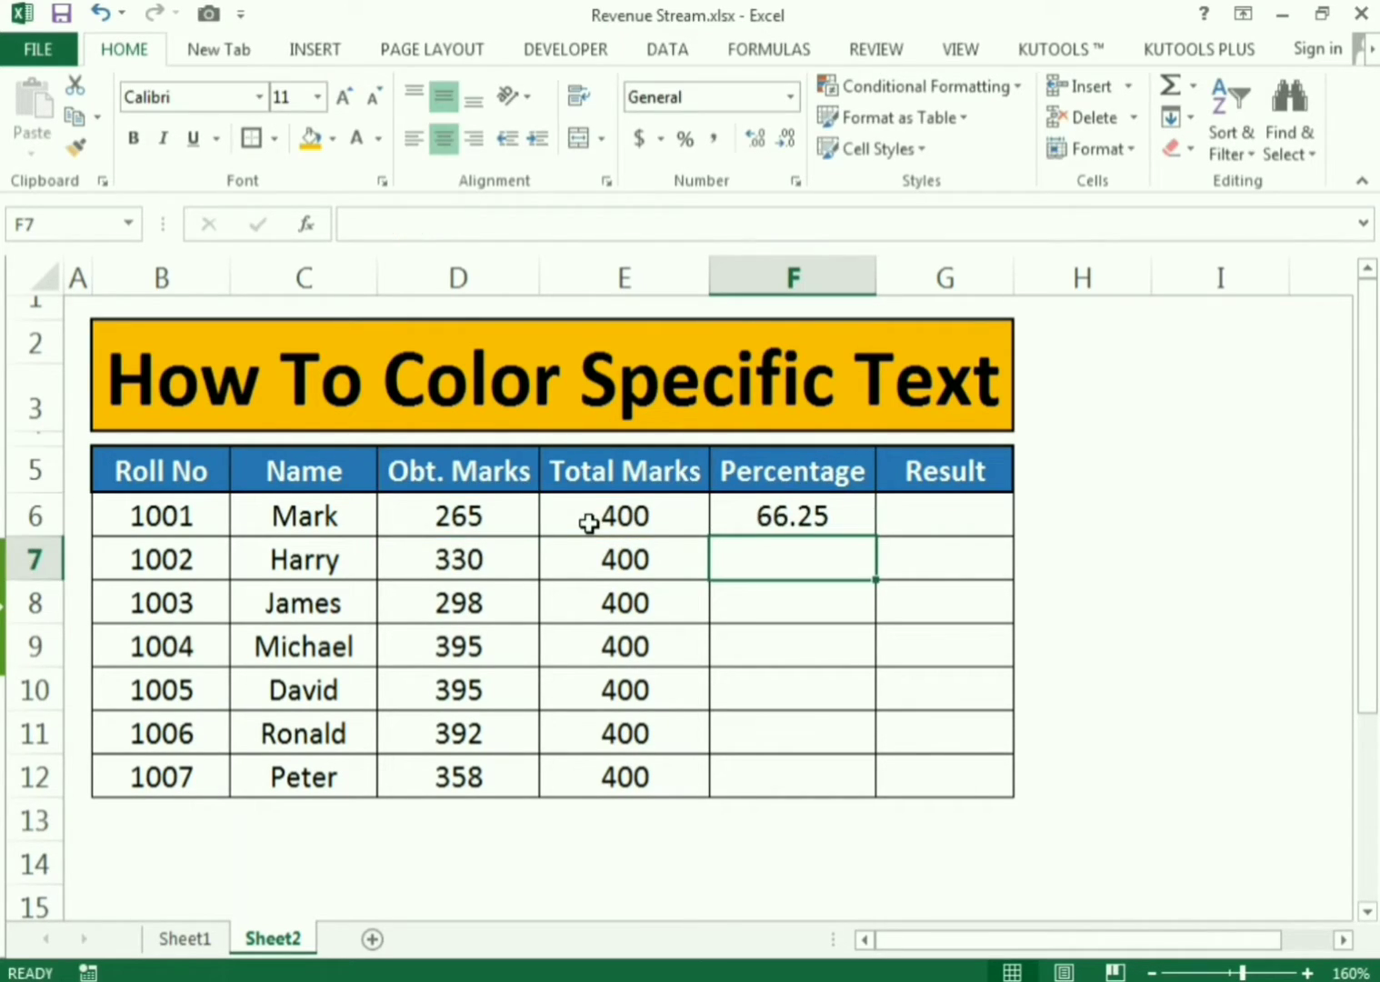
- Fill the percentage formula from F6 down the Percentage column to F12
left_click(747, 513)
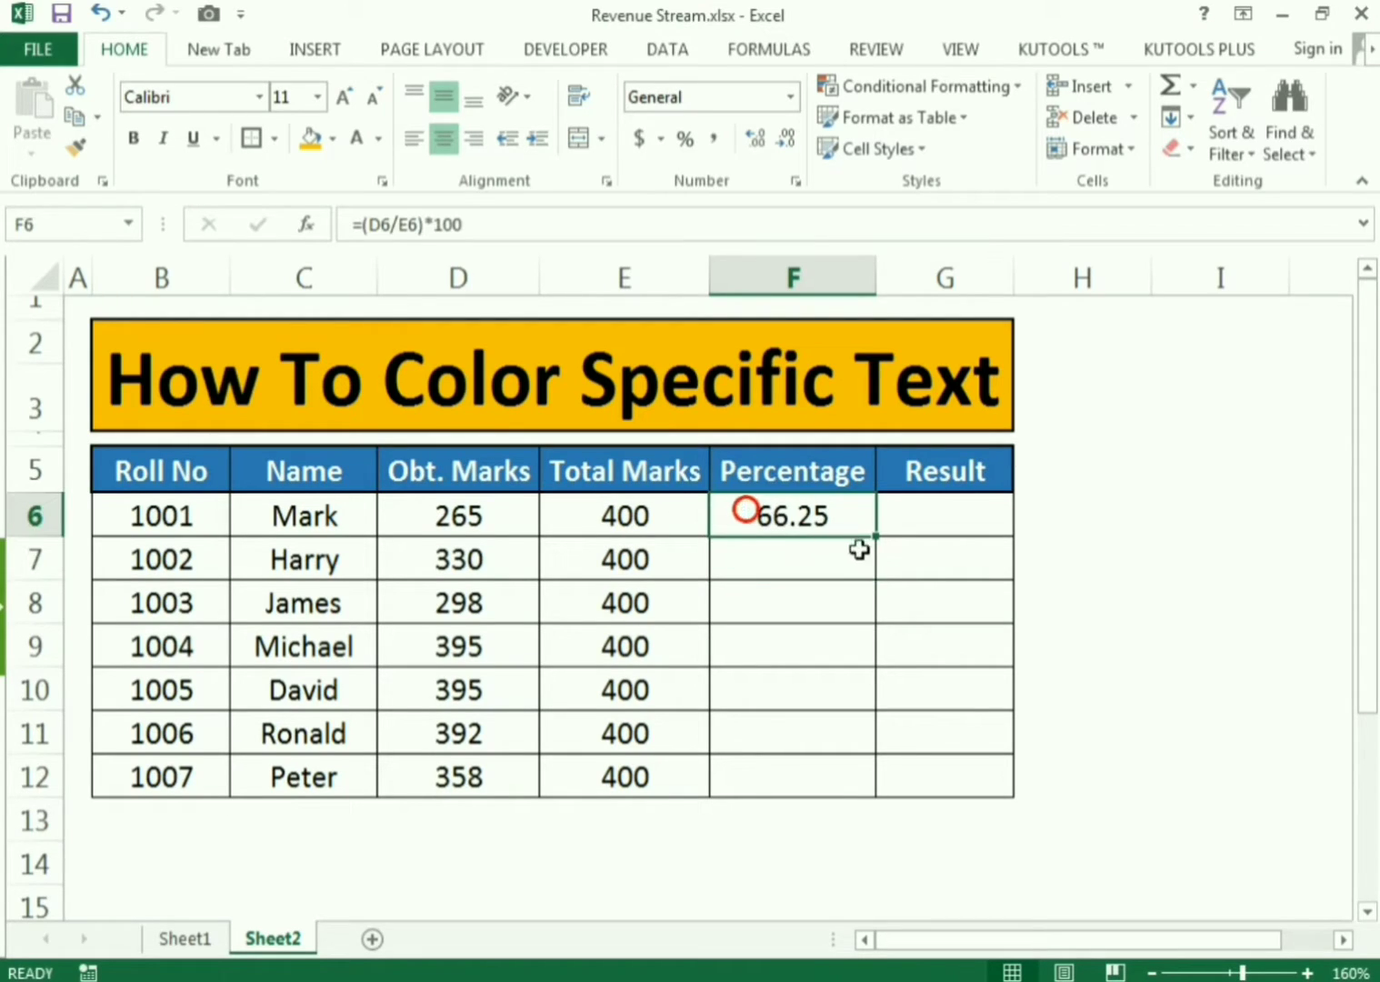
left_click_drag(874, 539, 869, 797)
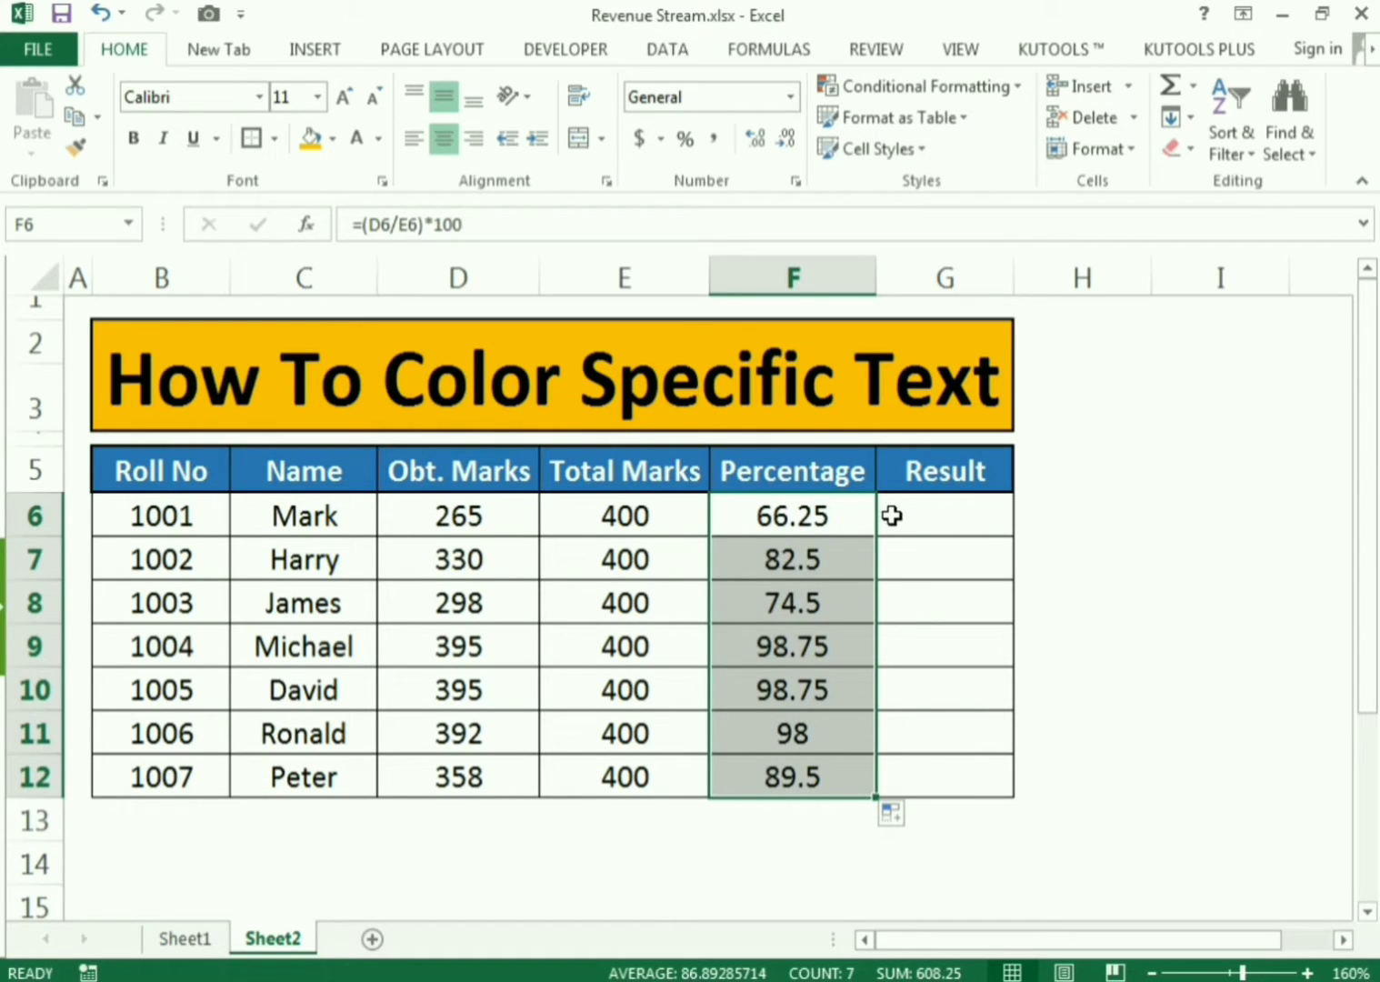
left_click(801, 522)
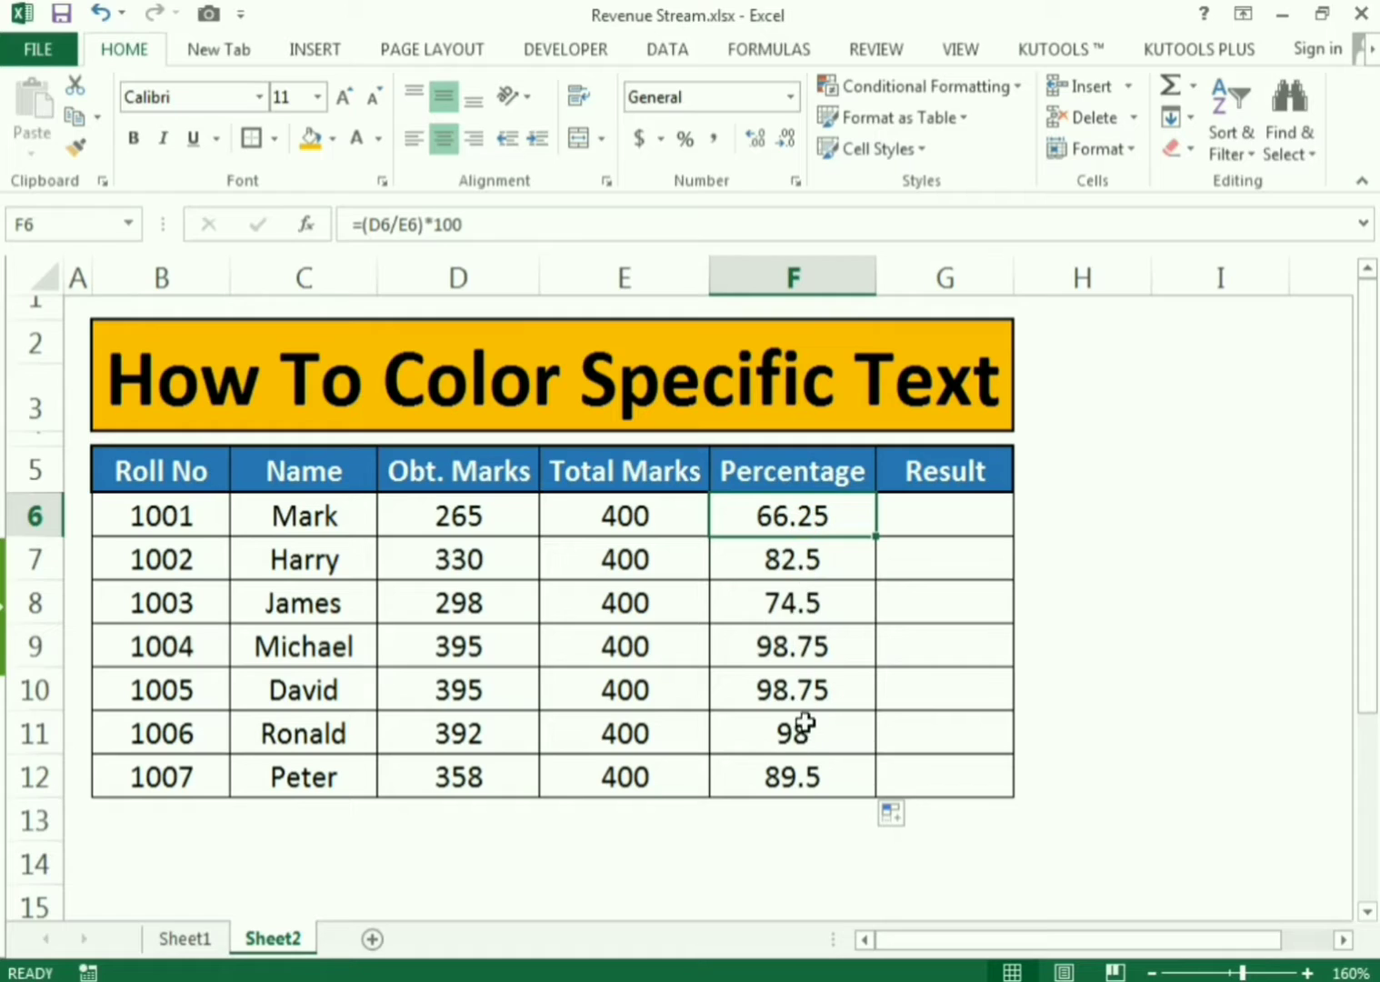
- Change the obtained marks to 250 in D9 and 230 in D7
left_click(490, 644)
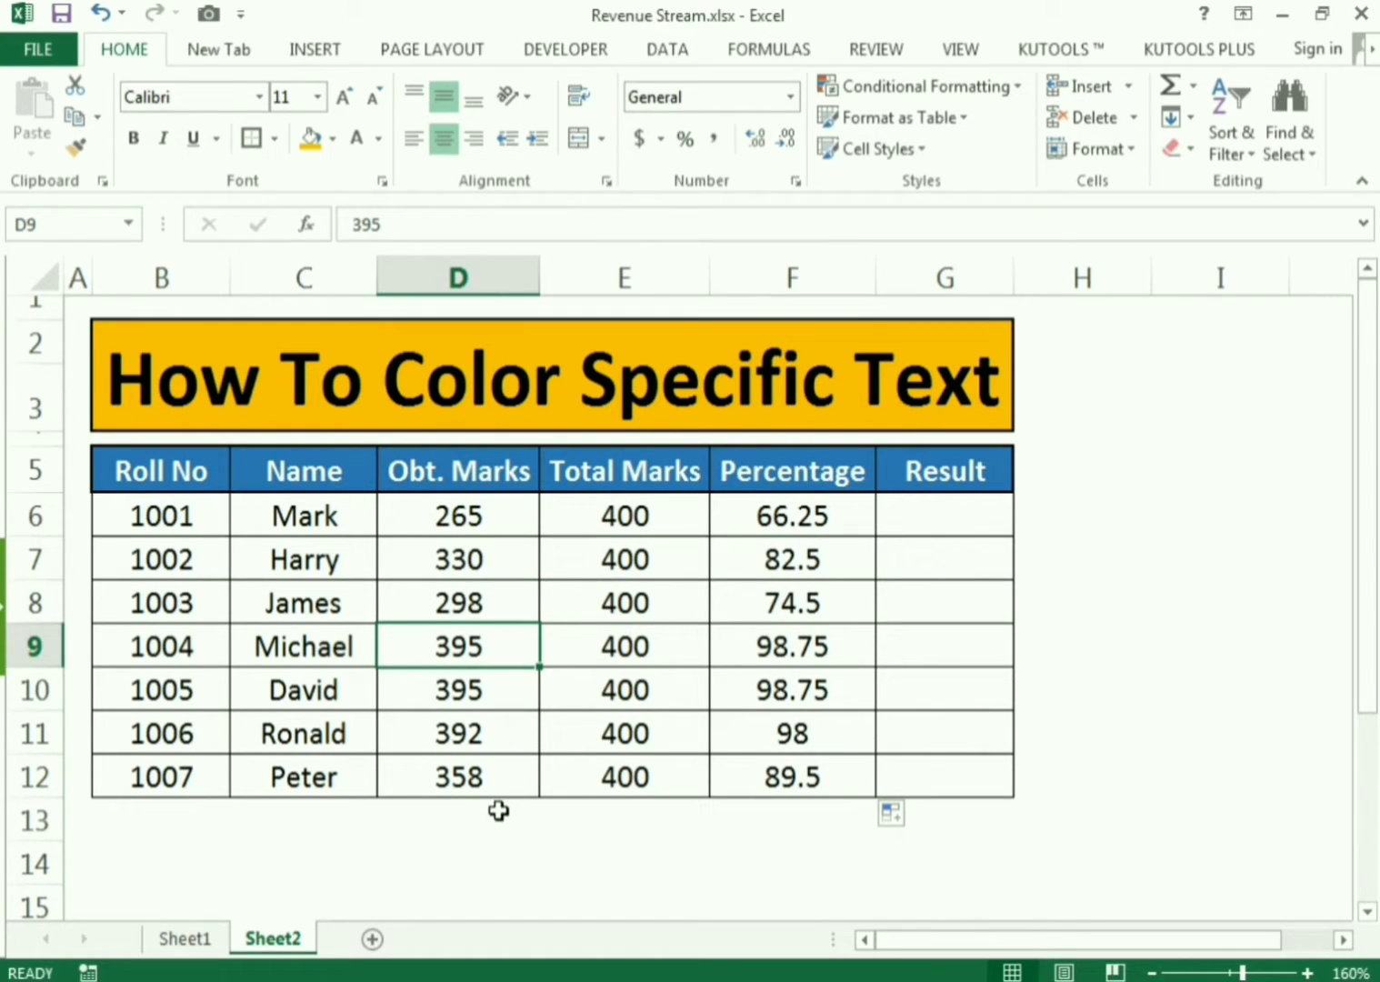
type("250")
key("Return")
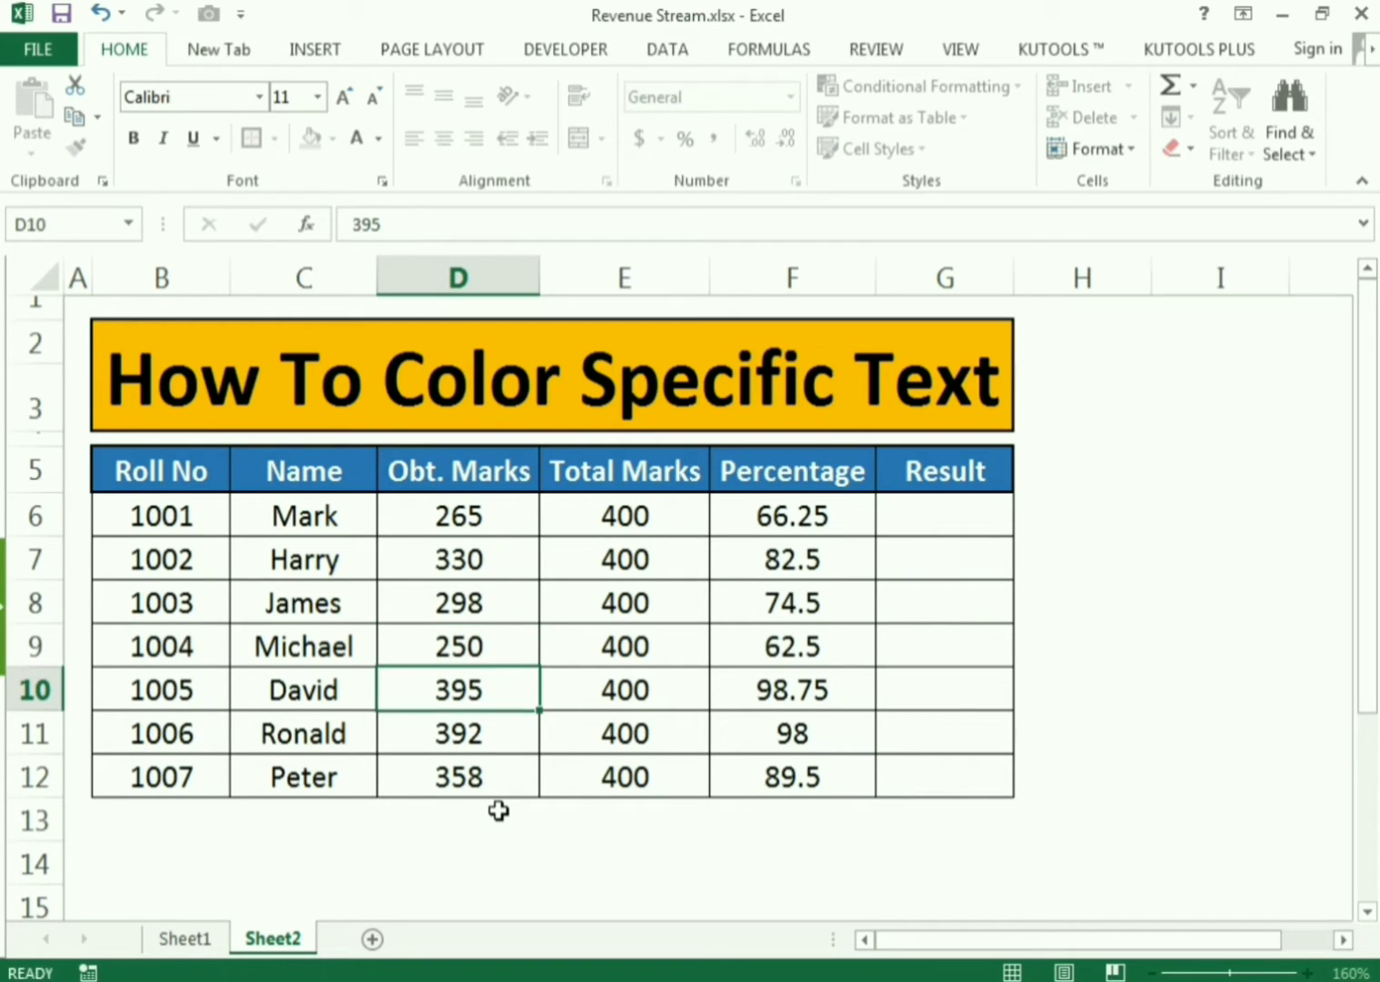
key("Up")
key("Up")
key("Up")
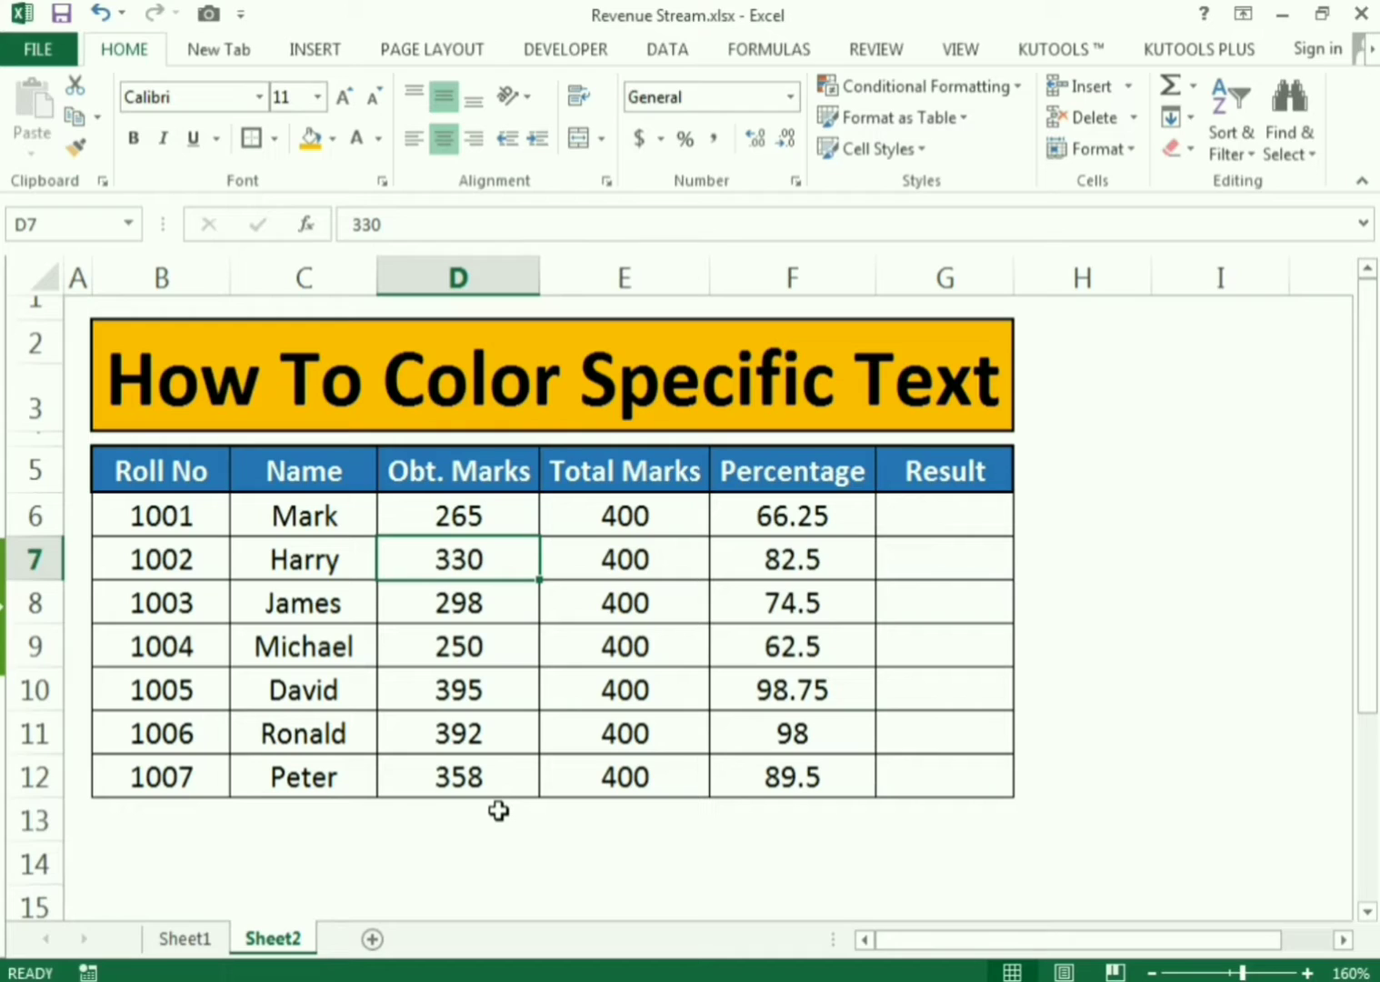
type("2")
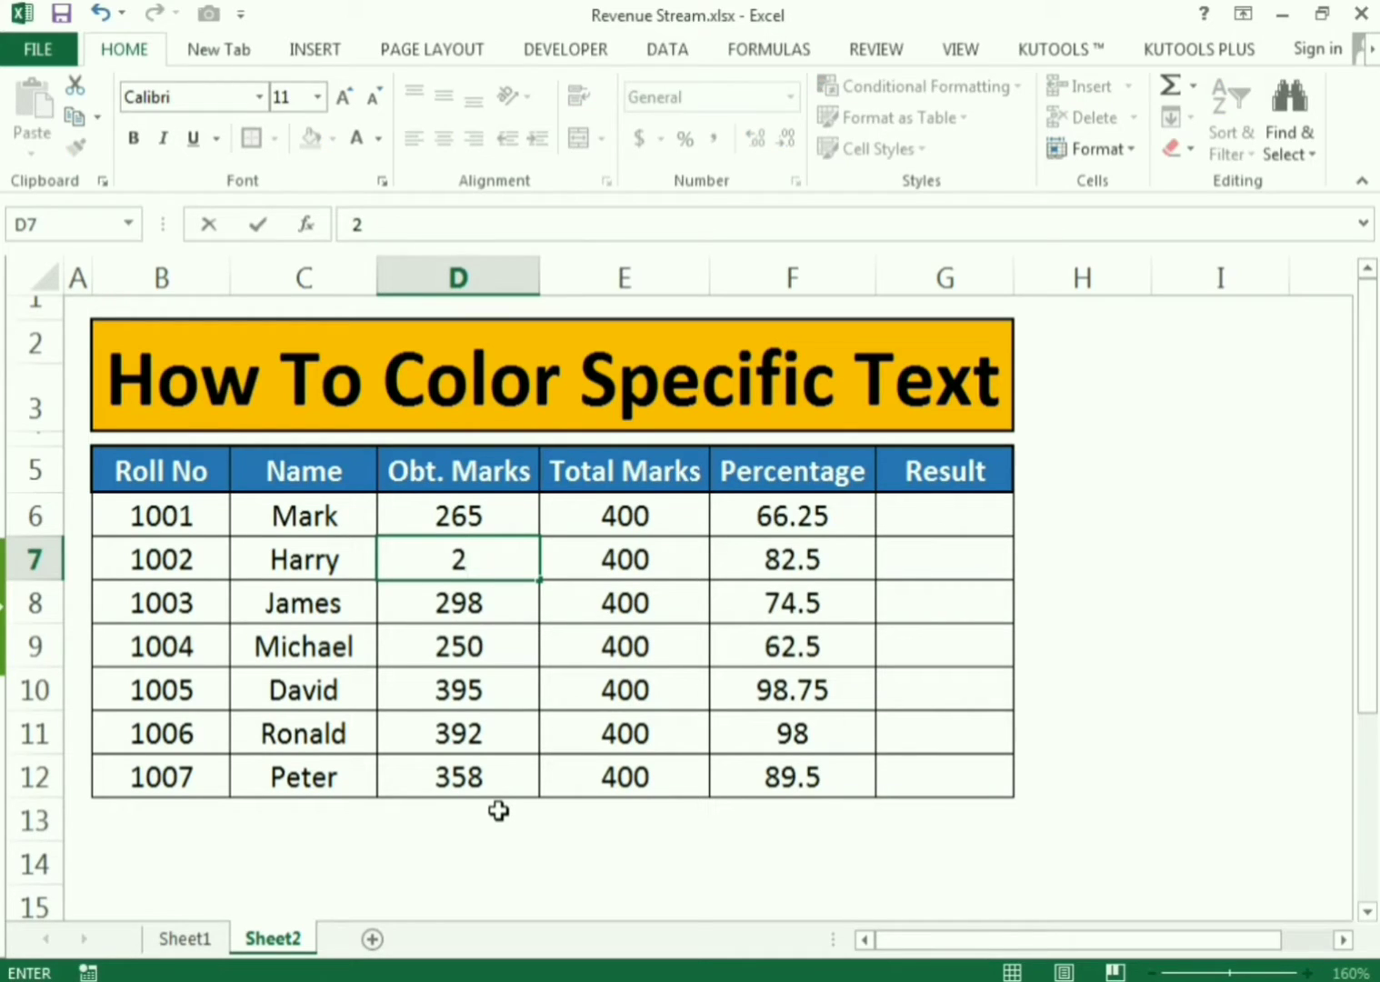
type("30")
key("Return")
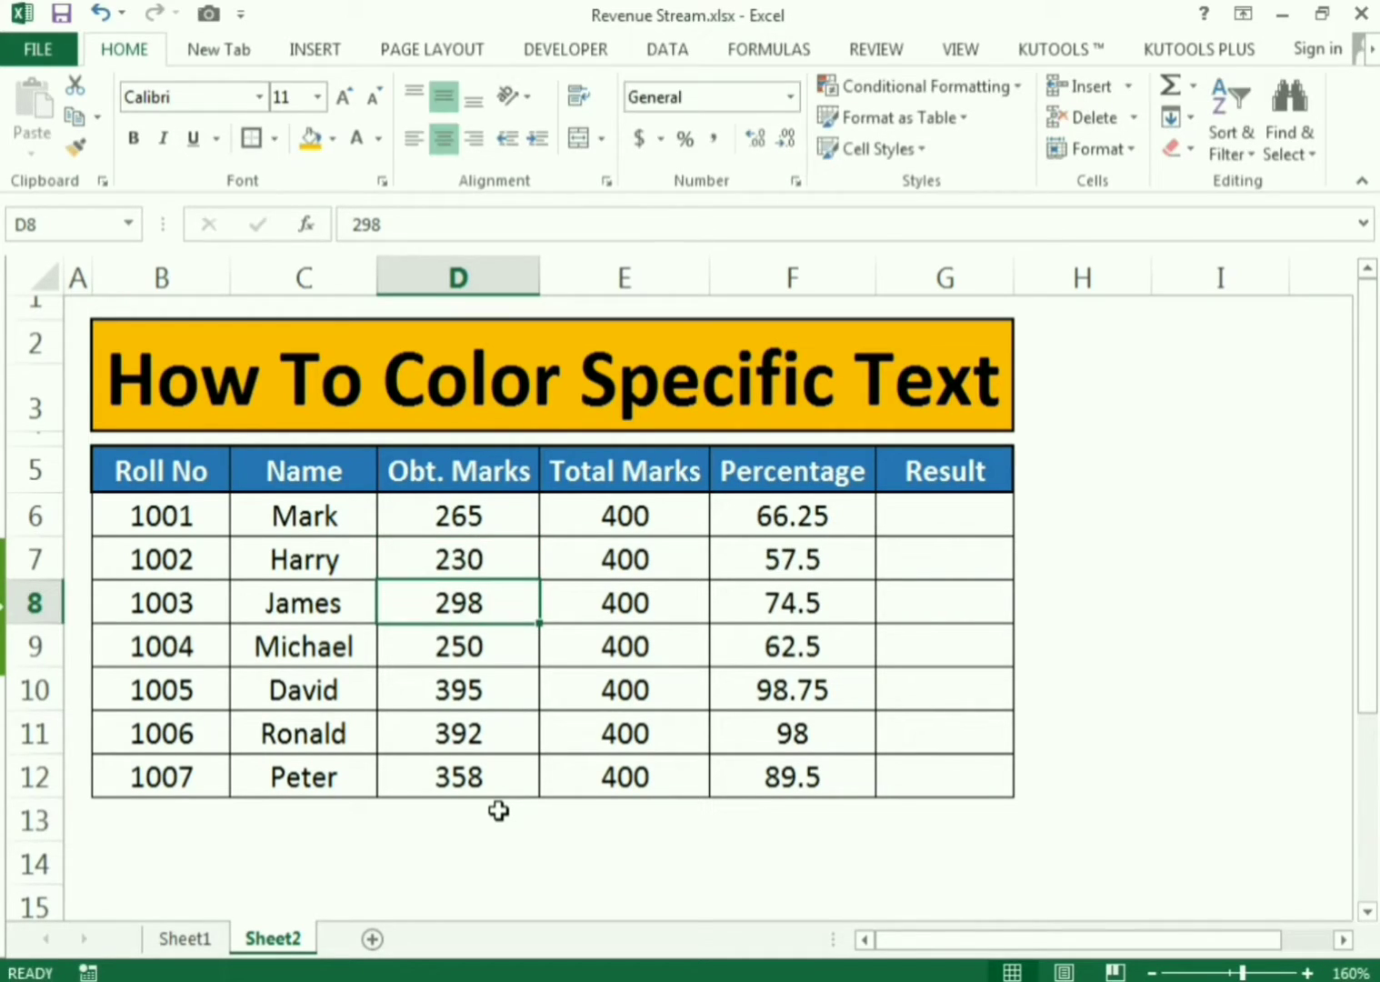
- Change the obtained marks in D11 to 381
key("Down")
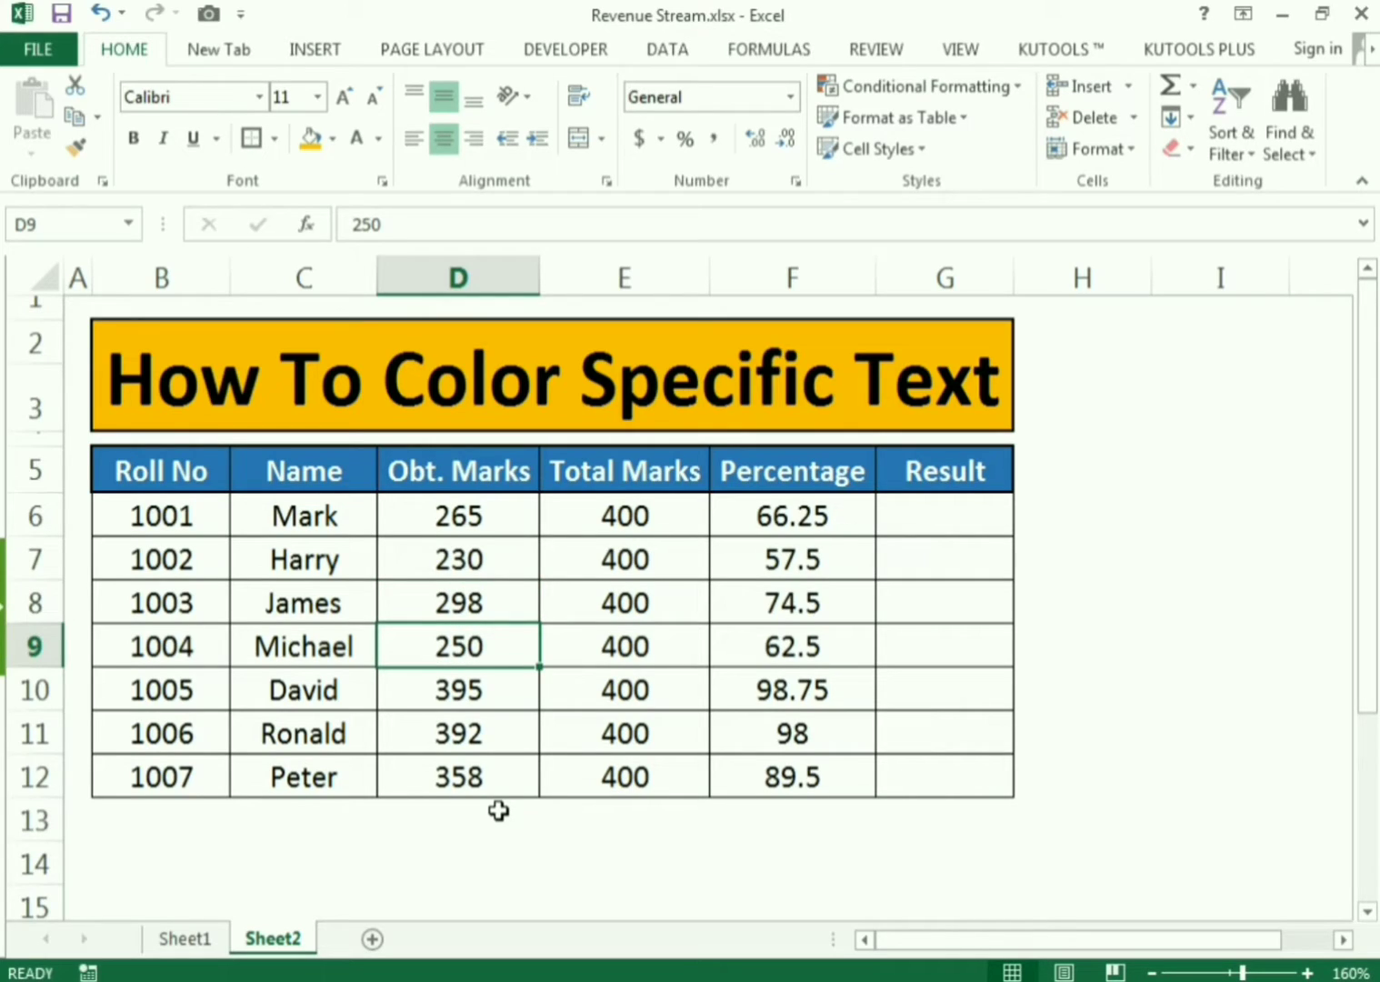
key("Down")
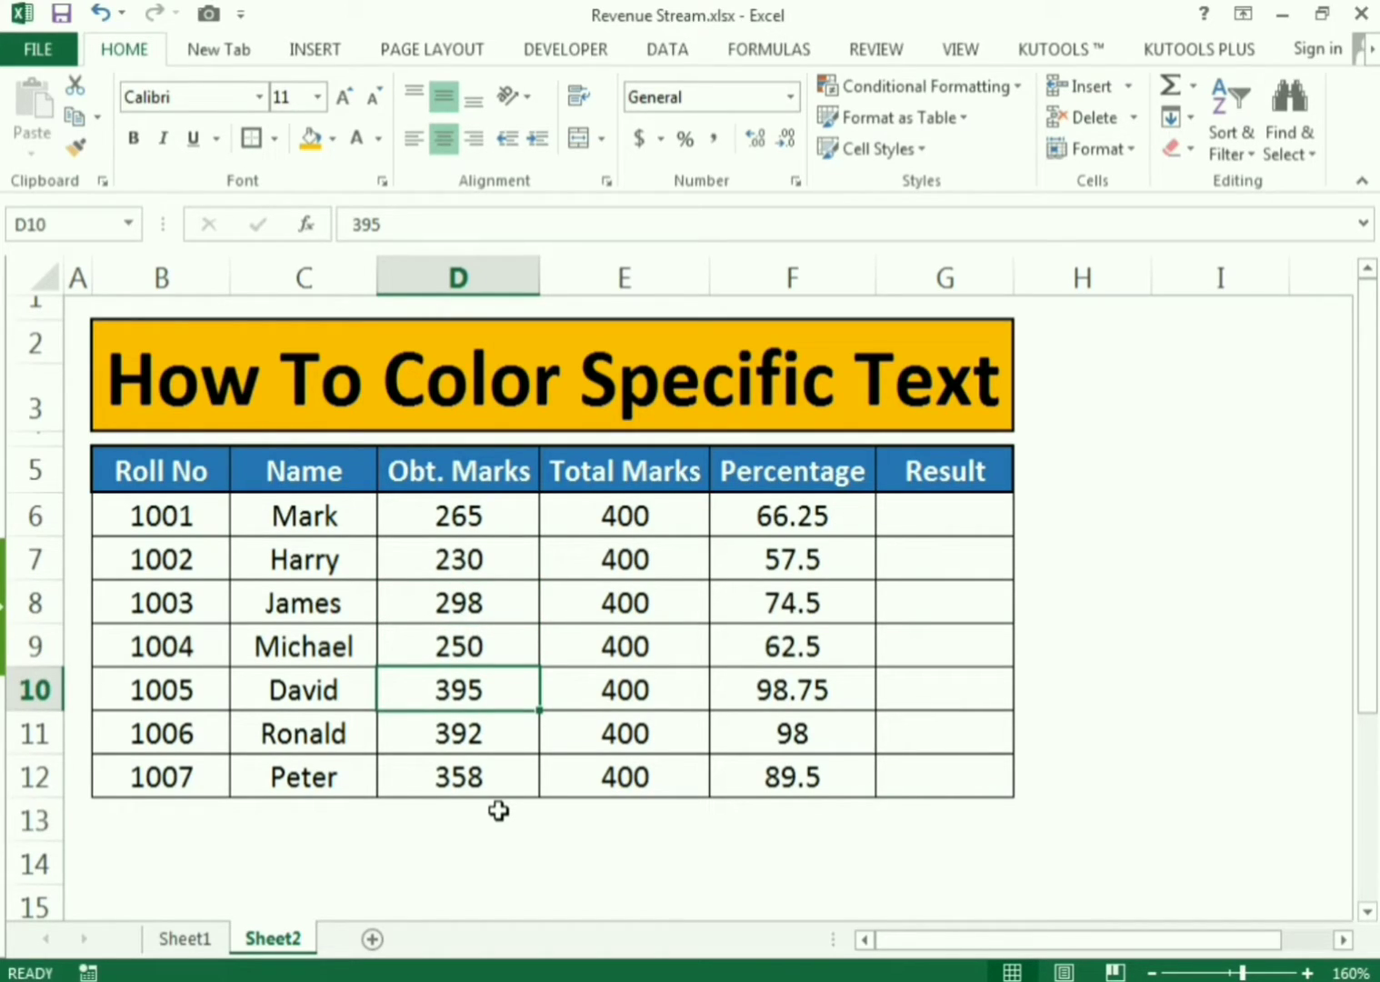
key("Down")
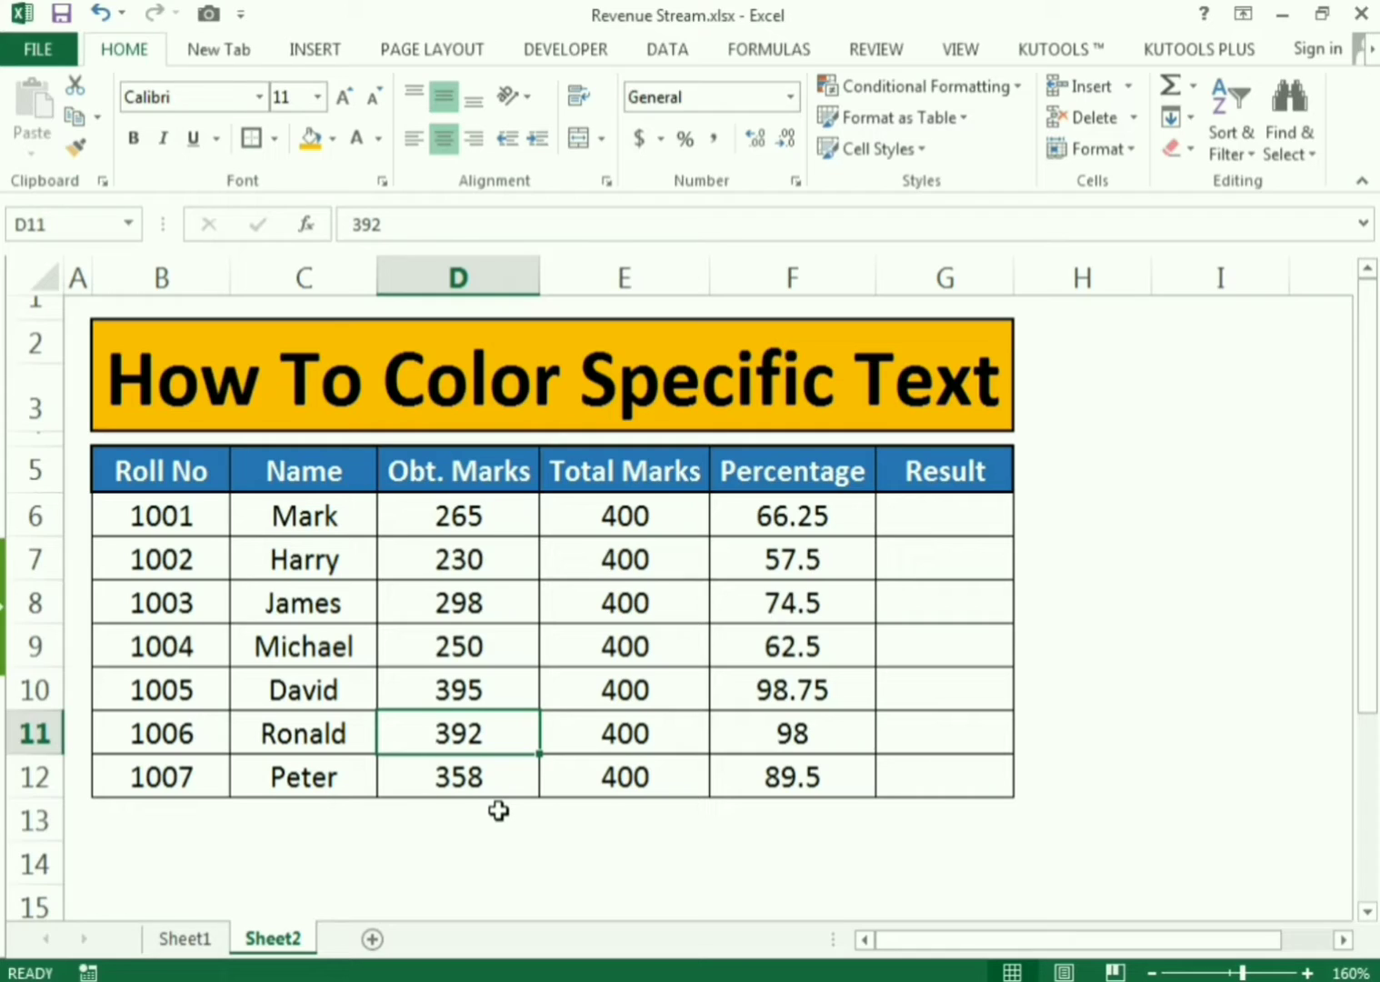
type("3")
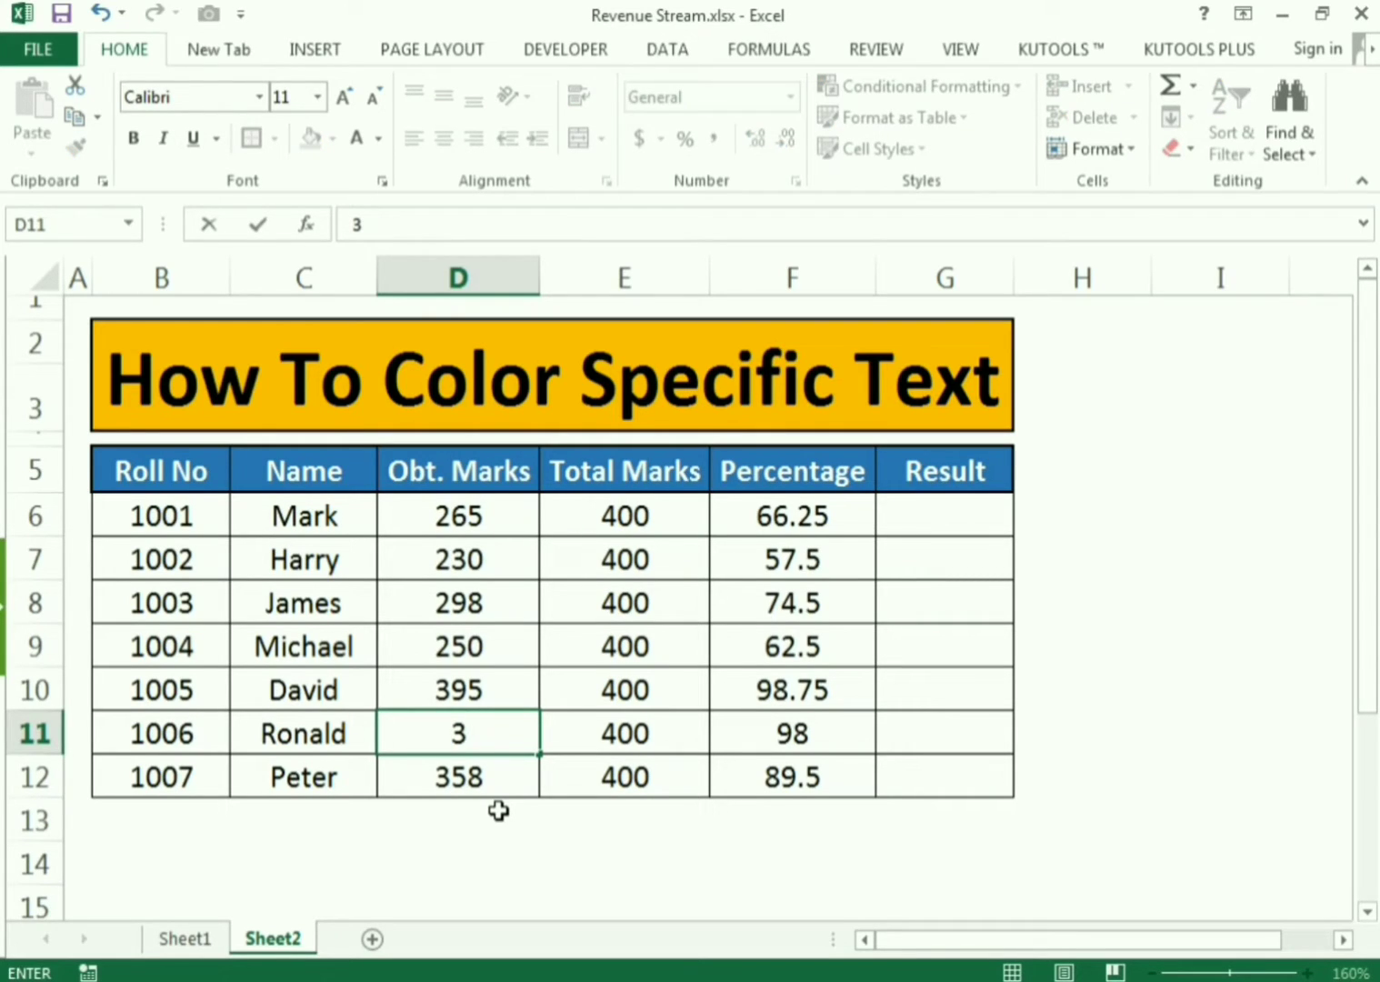
type("81")
key("Return")
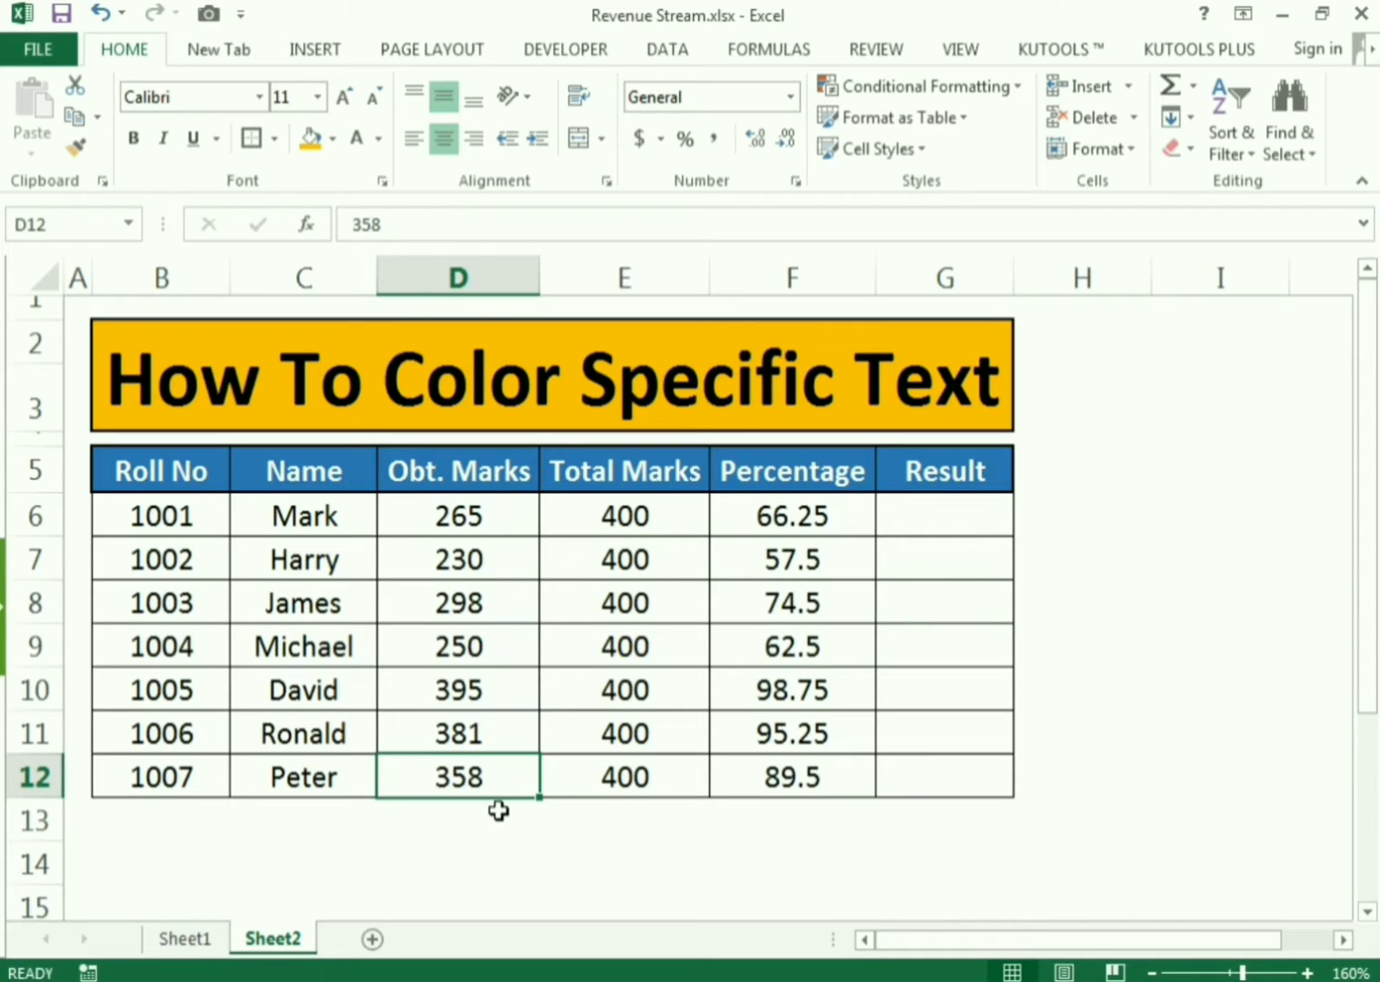
- Set up a new conditional formatting rule on G6:G12 that formats only cells with Specific Text containing PASS
left_click(919, 512)
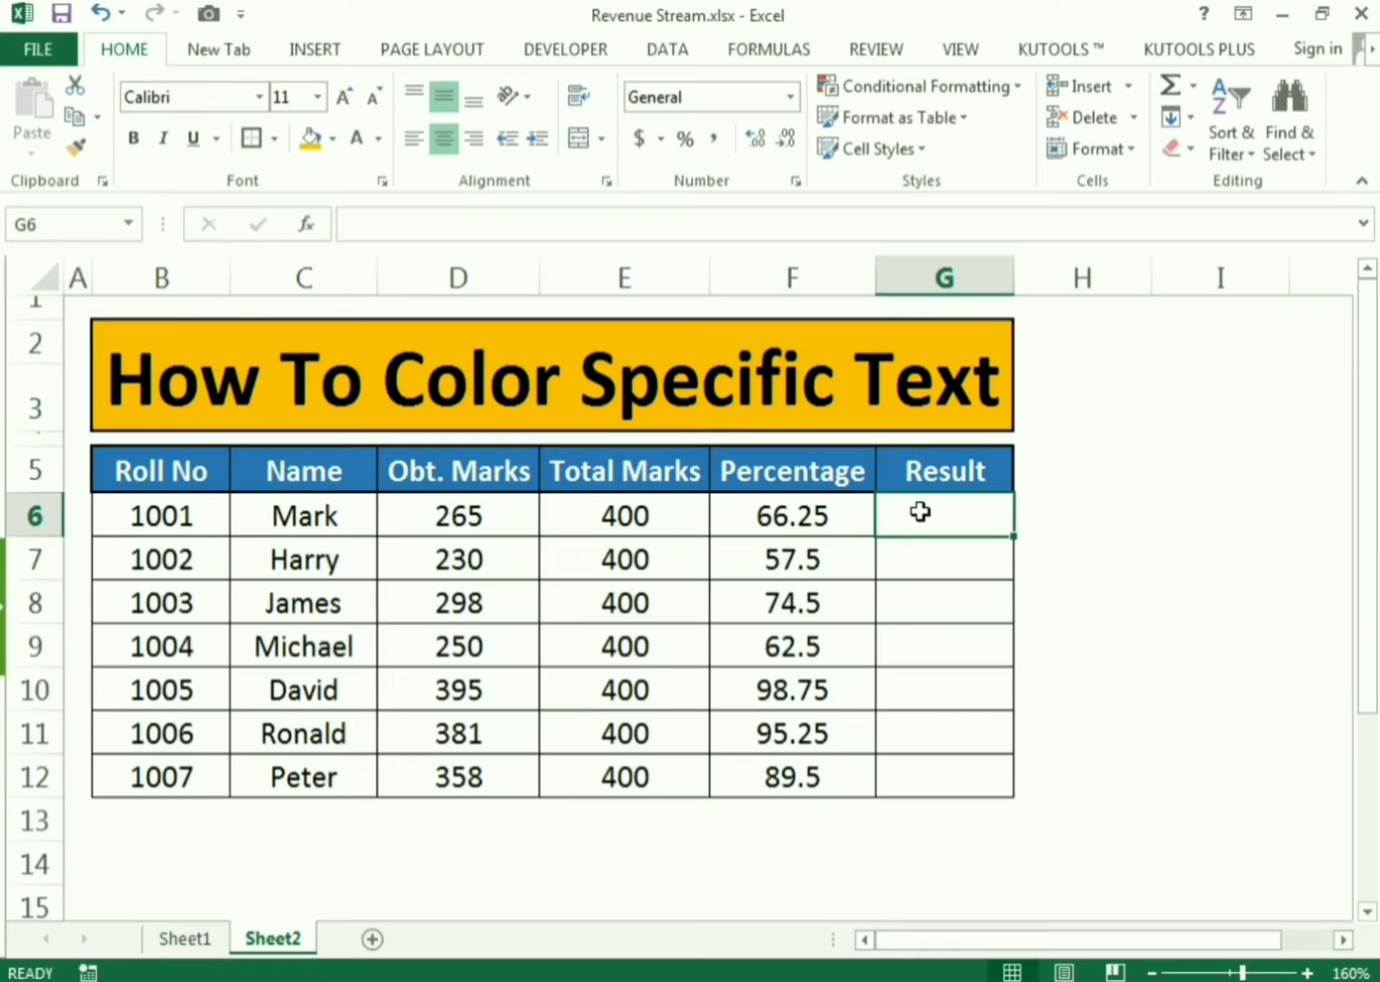
left_click_drag(920, 512, 943, 771)
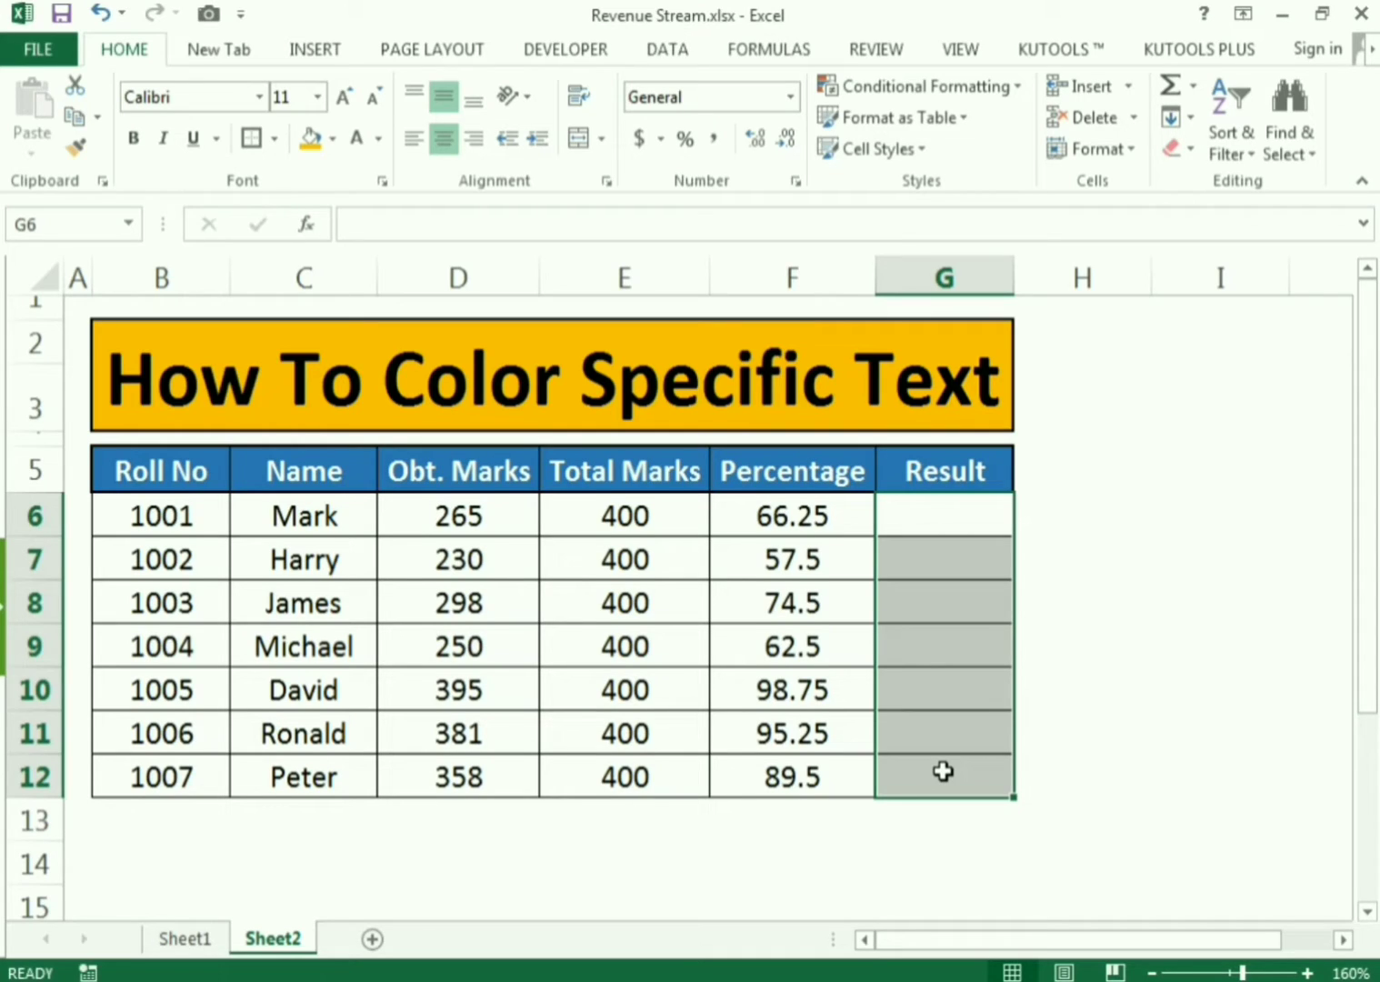
left_click(900, 88)
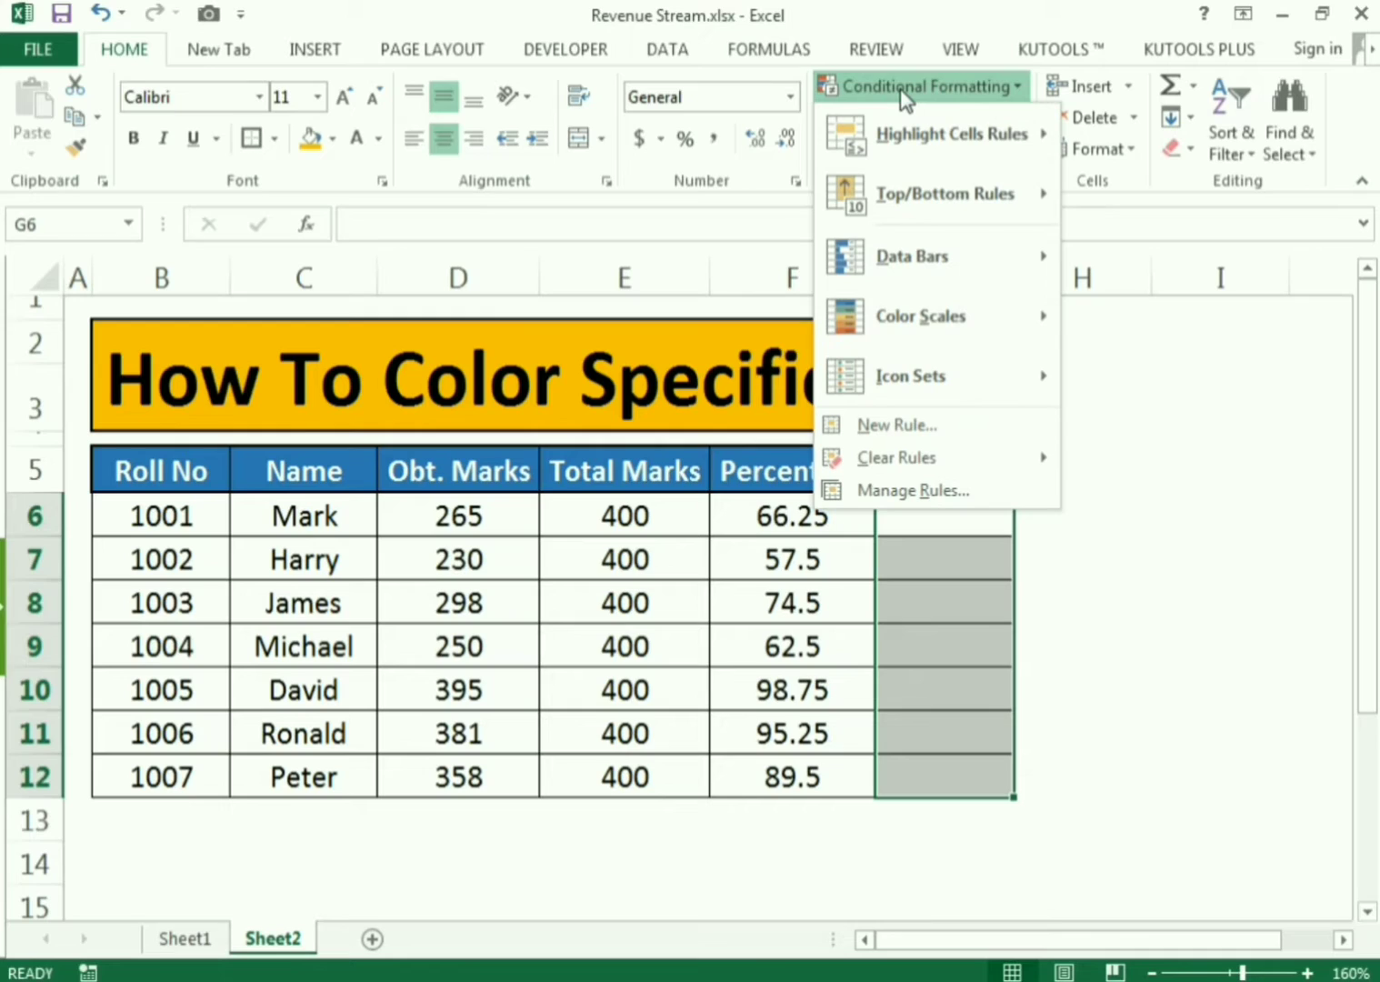
left_click(870, 427)
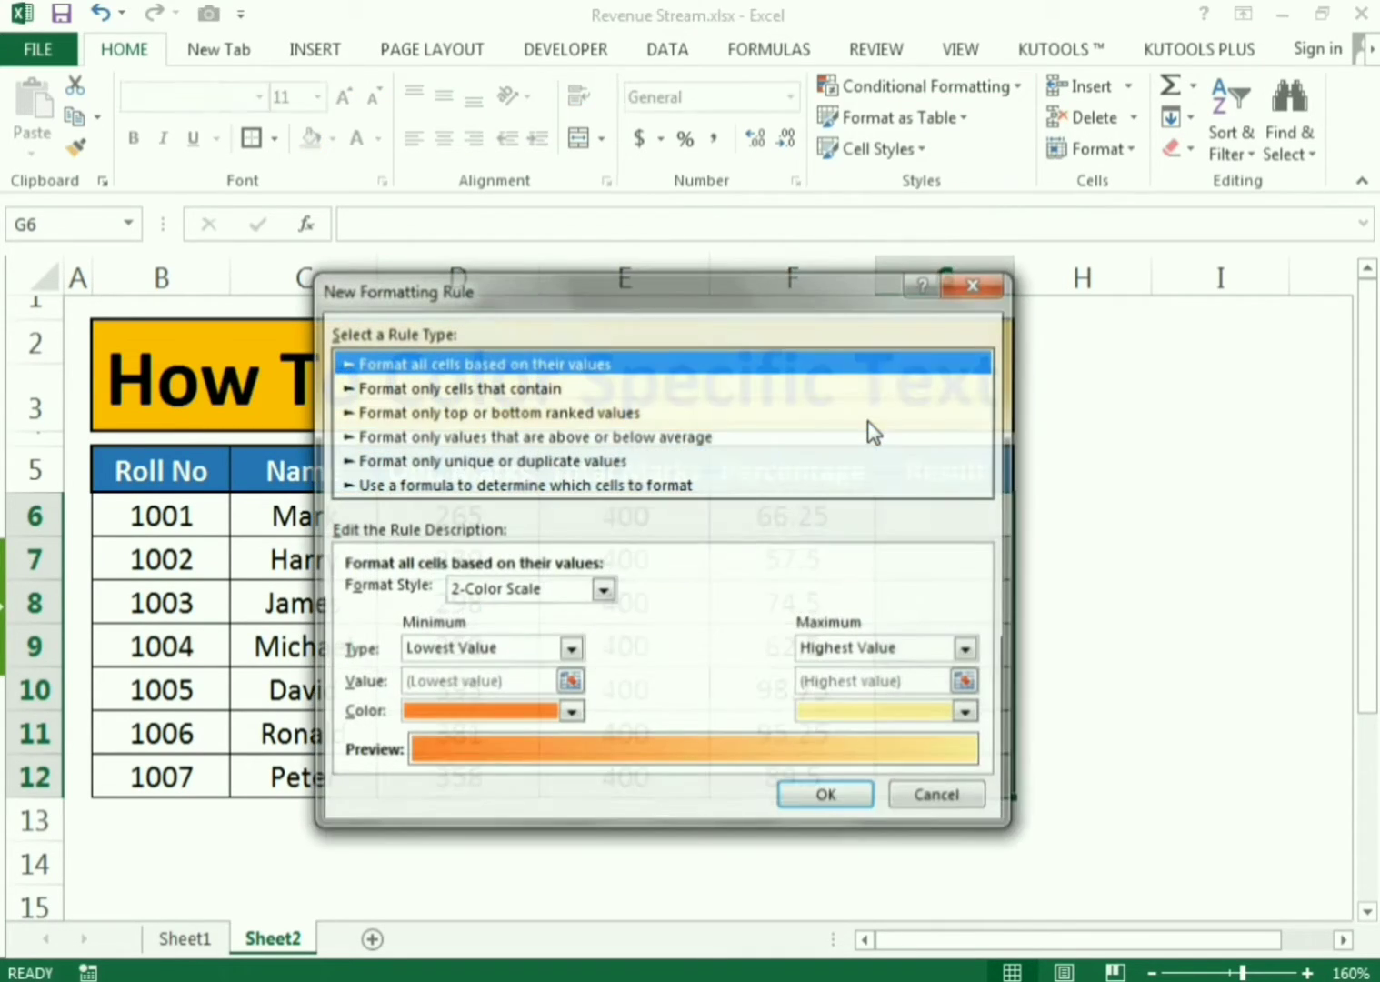
left_click_drag(634, 312, 597, 303)
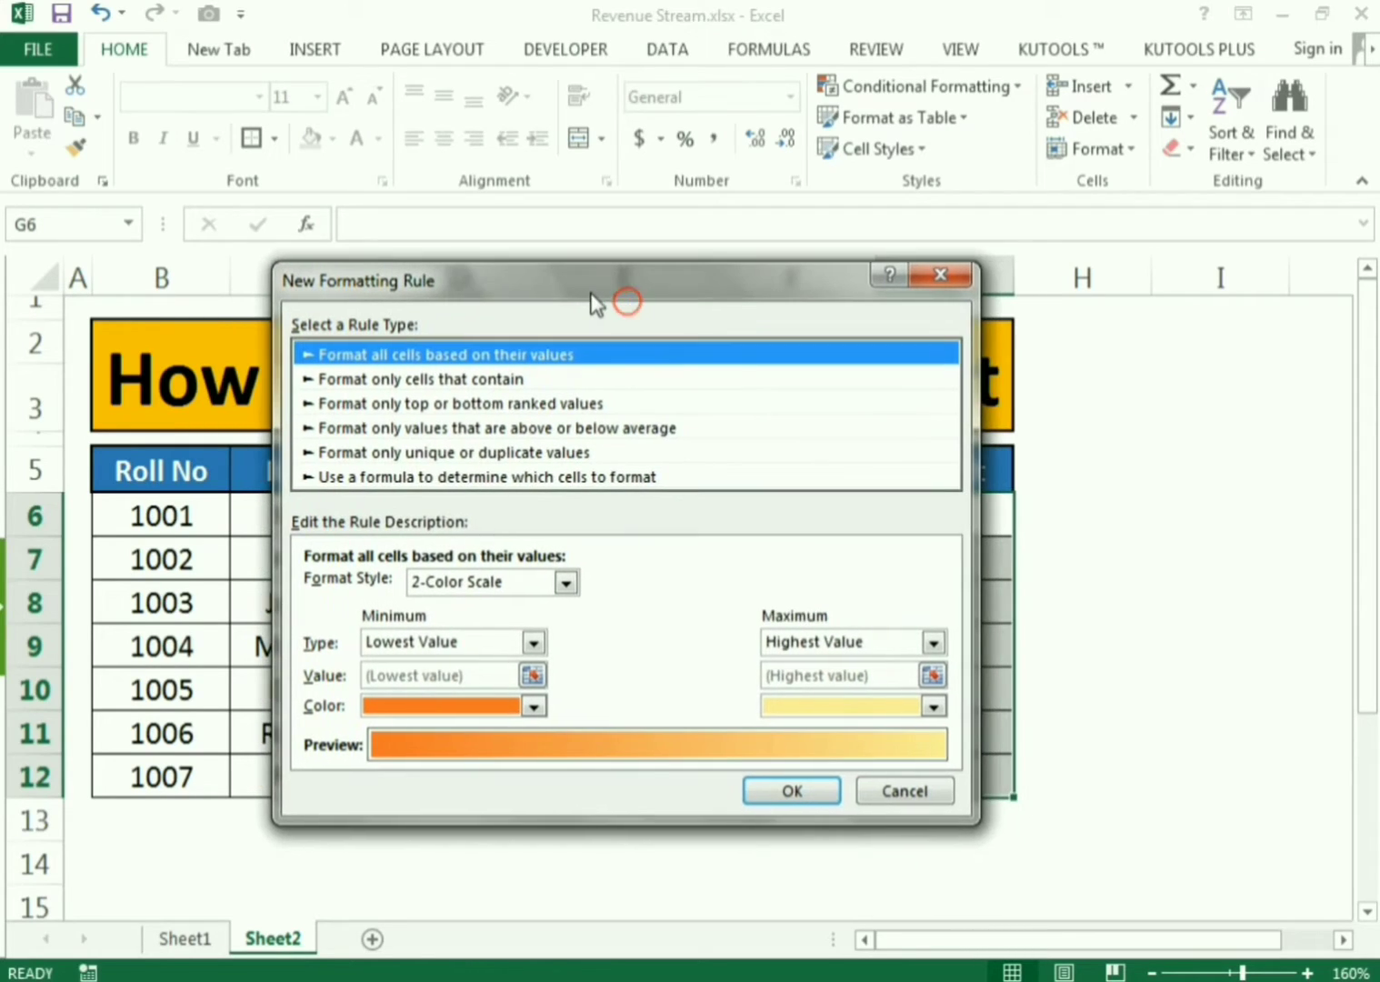
left_click(375, 382)
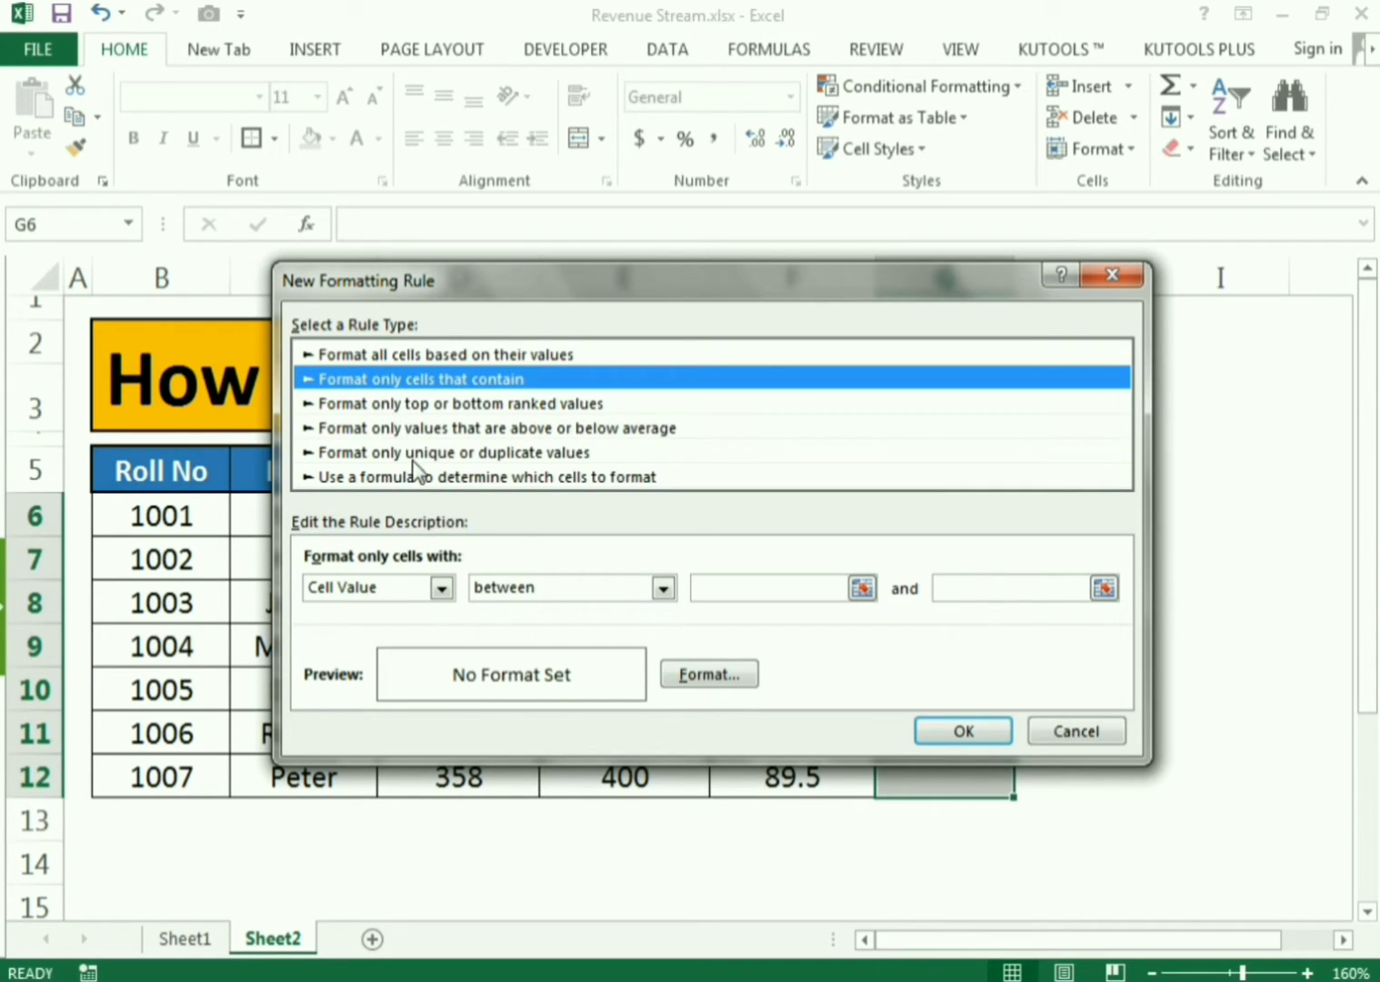
left_click(391, 589)
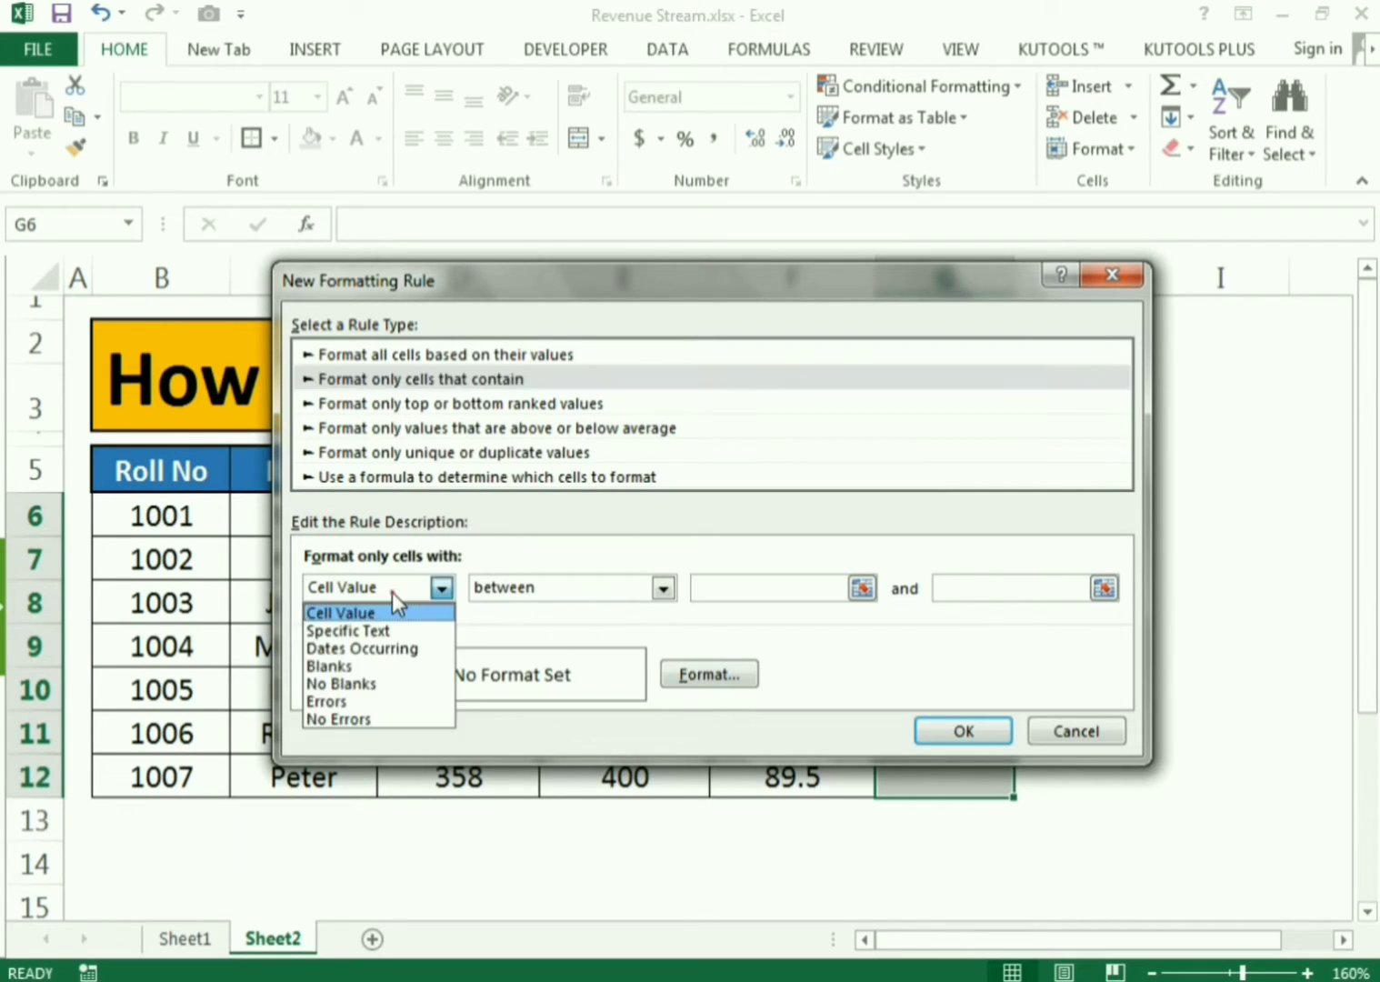
left_click(344, 632)
left_click(688, 589)
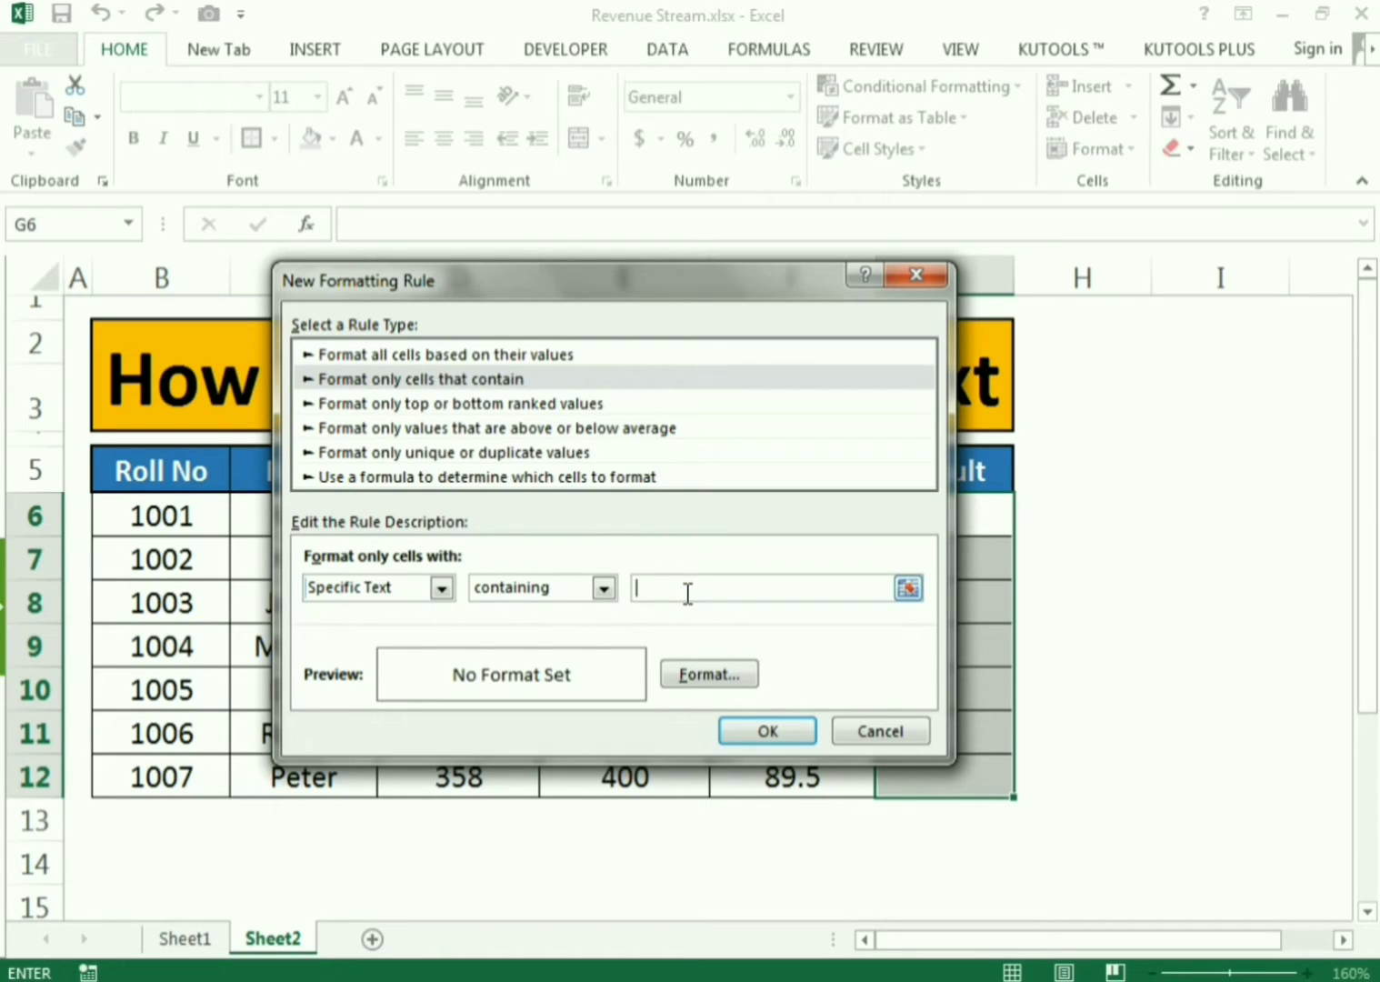
type("PASS")
- Give the PASS rule a green, bold font format and create the rule
left_click(703, 676)
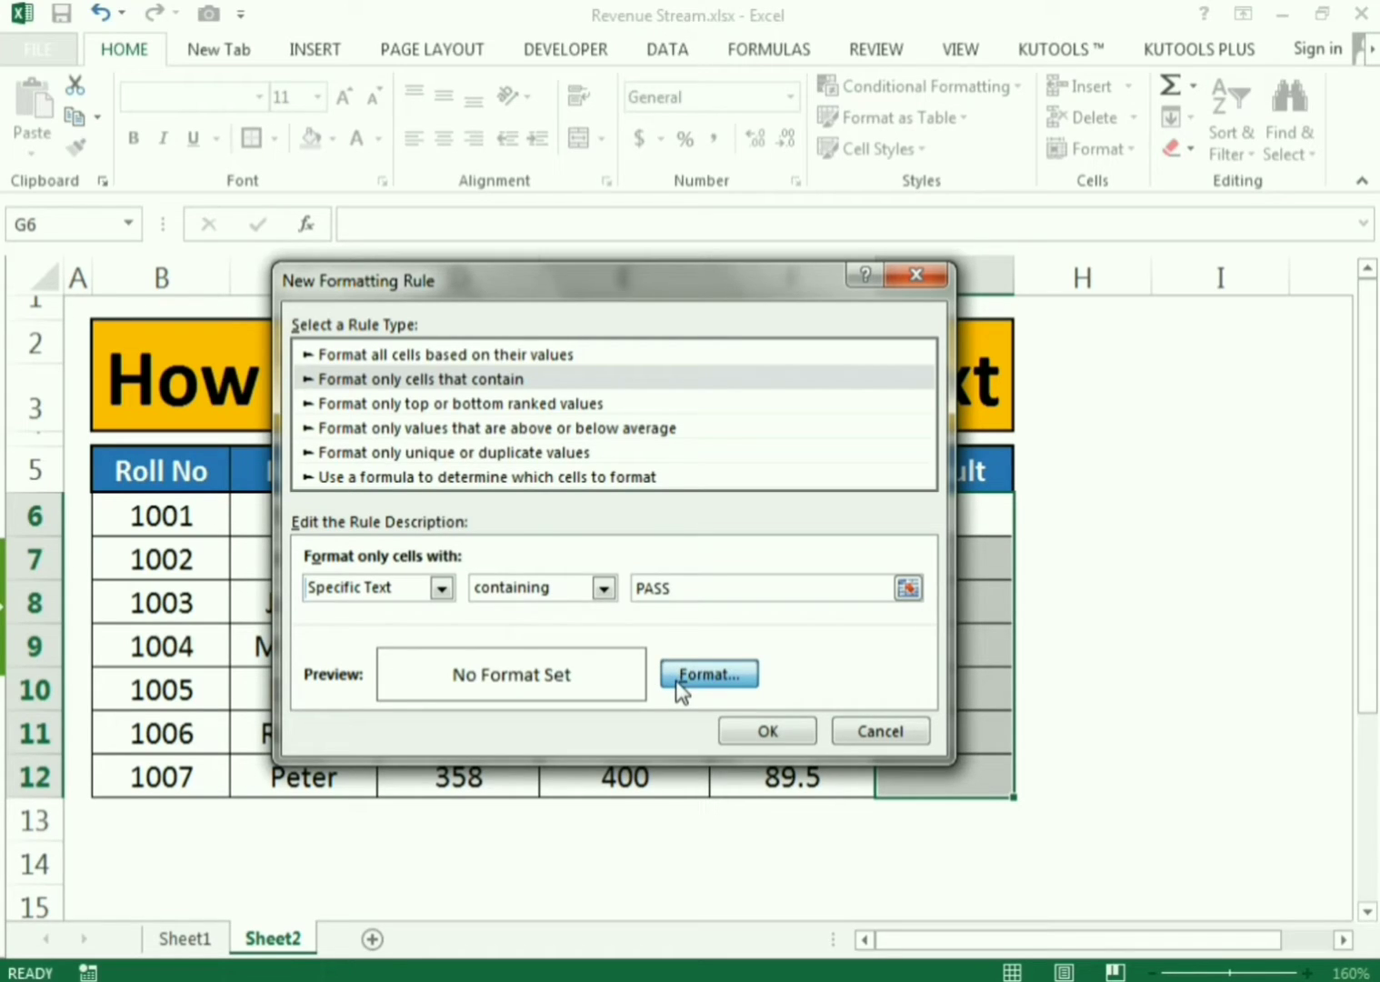
left_click(673, 680)
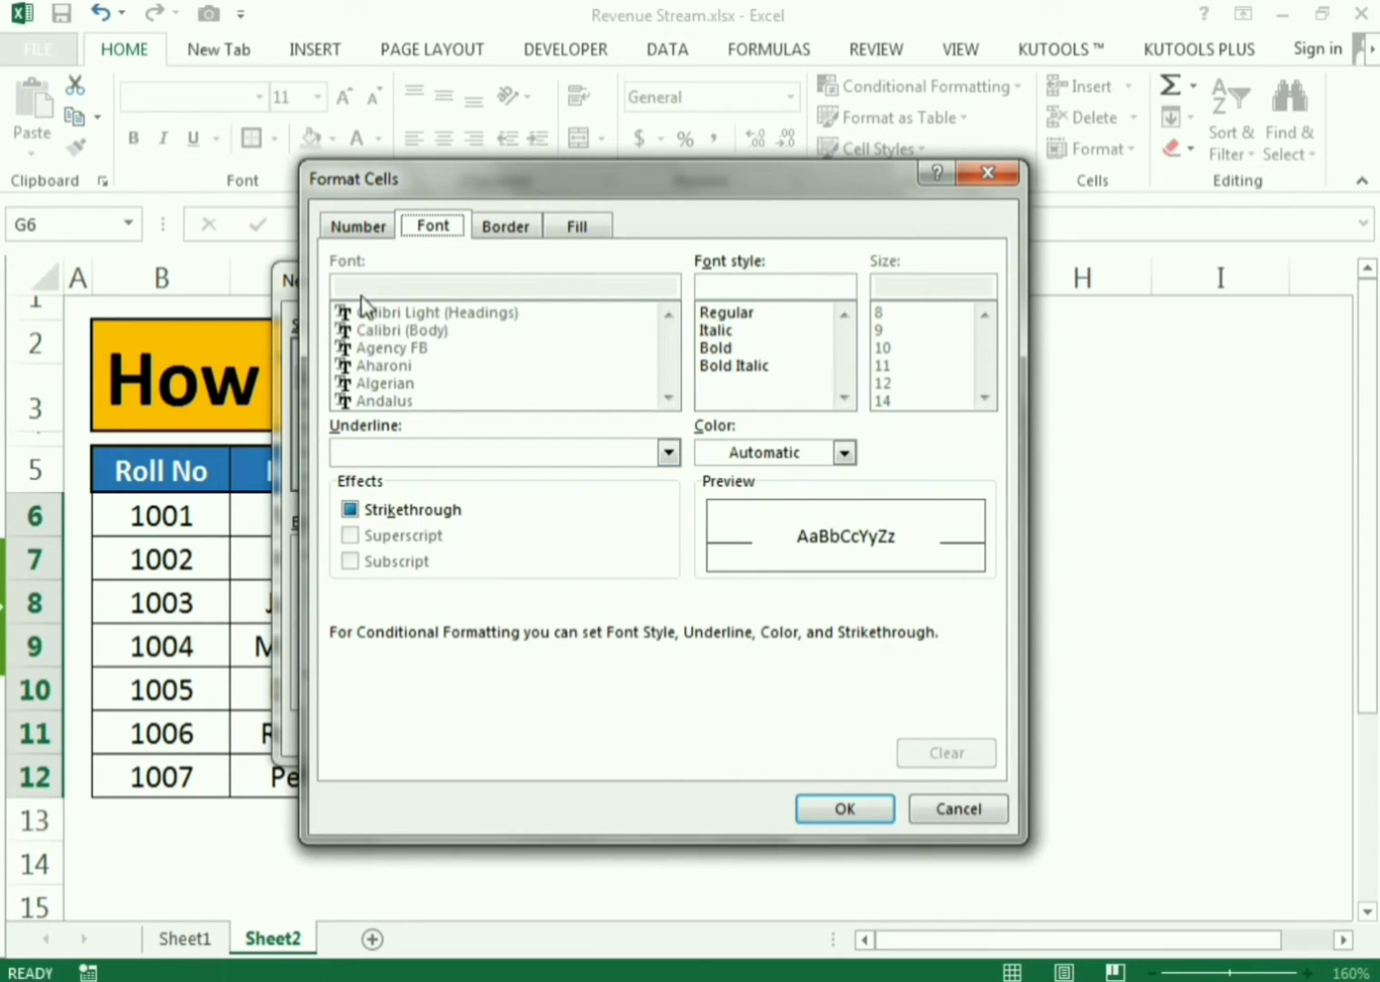
left_click(501, 231)
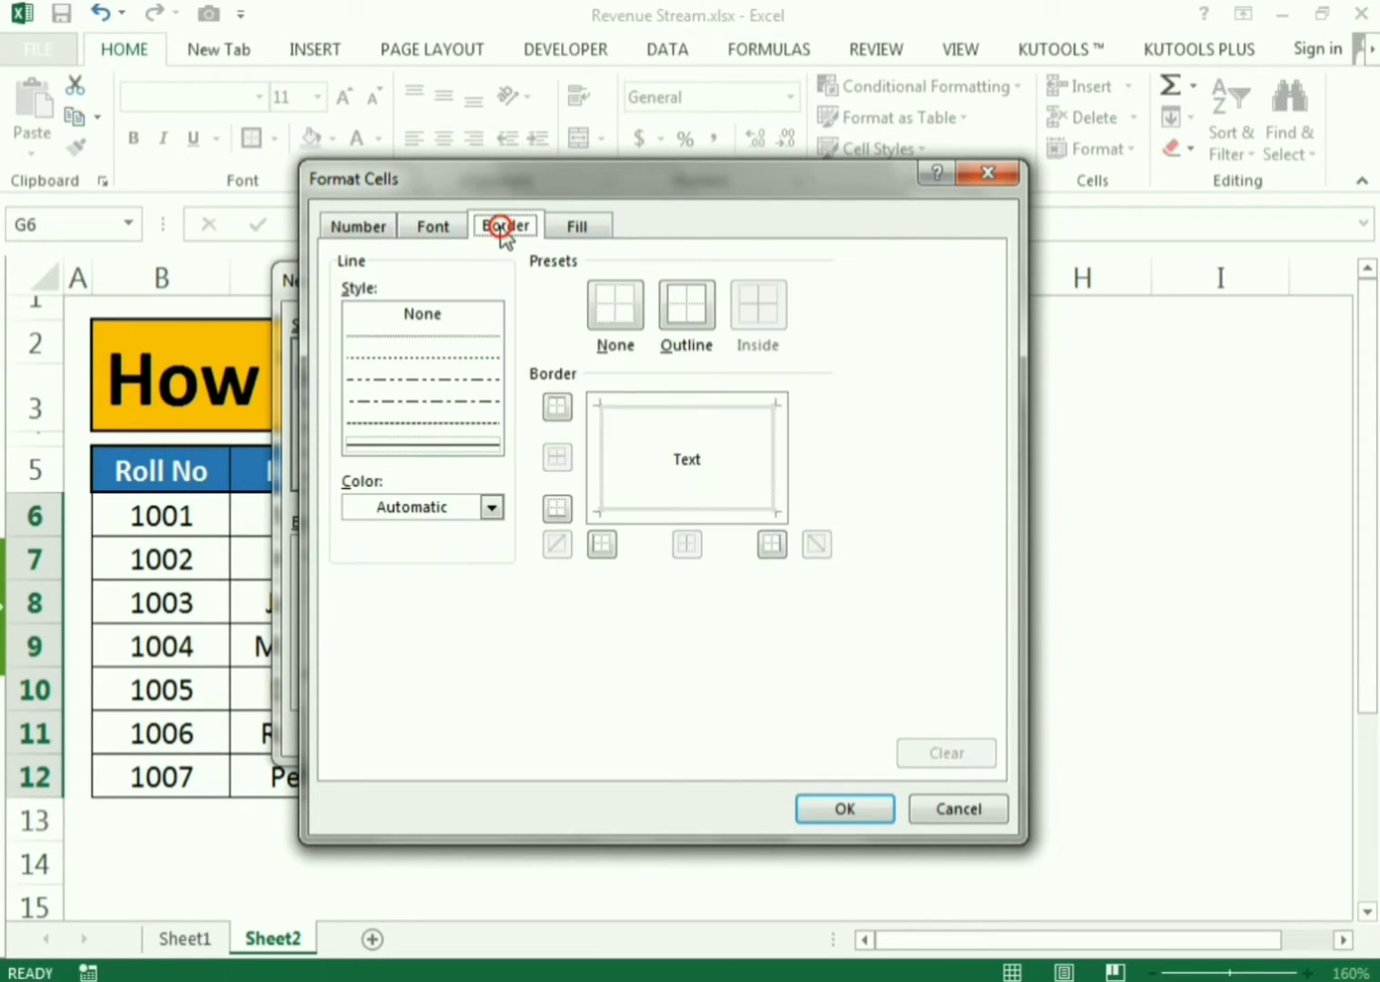
left_click(560, 229)
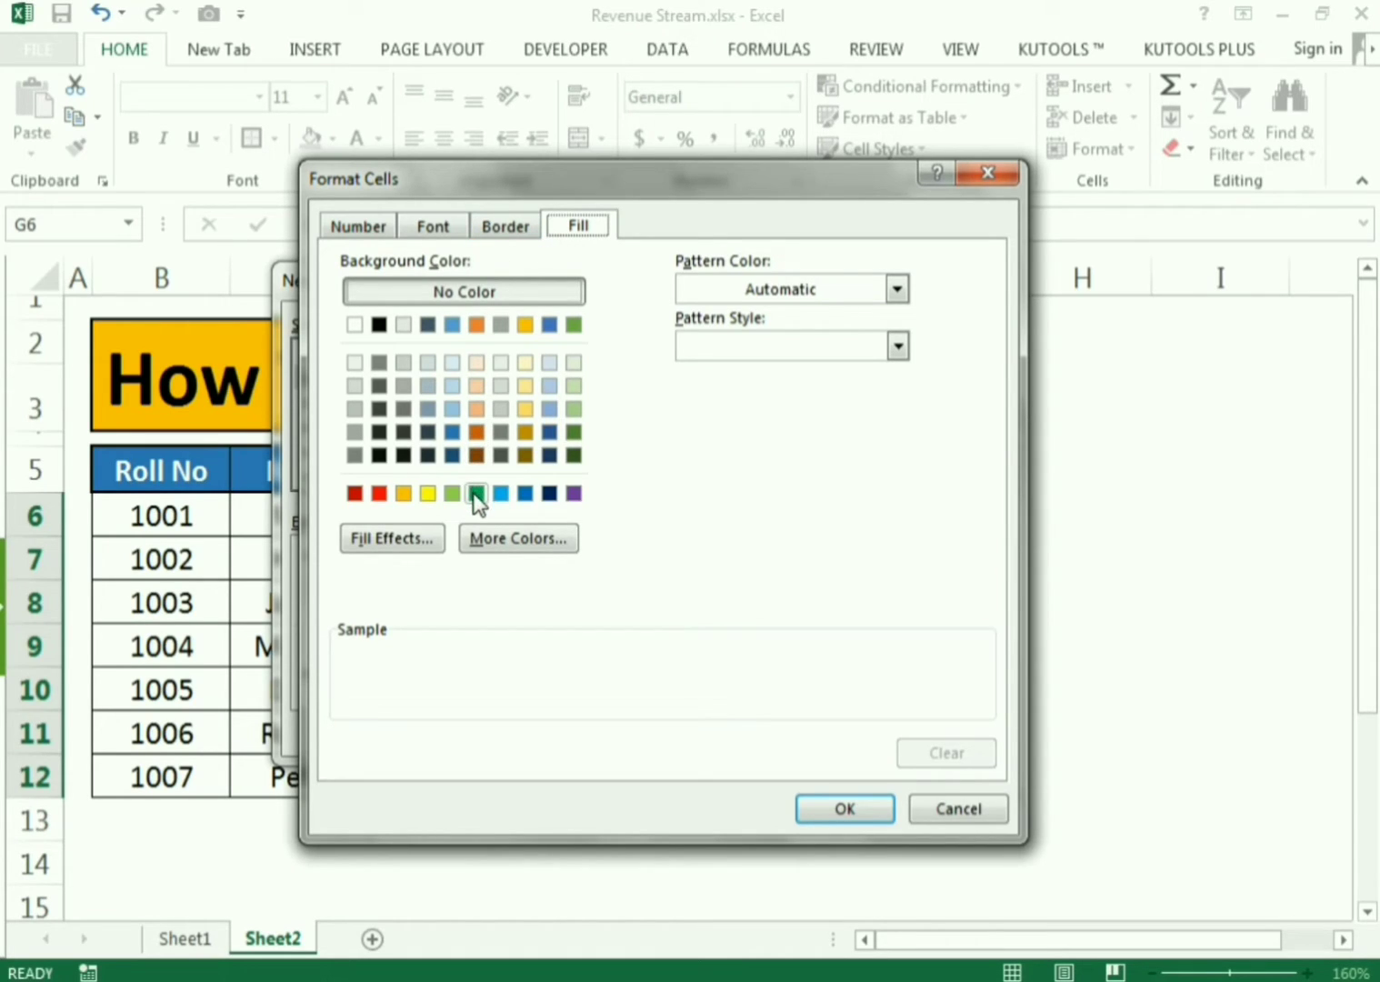
left_click(459, 234)
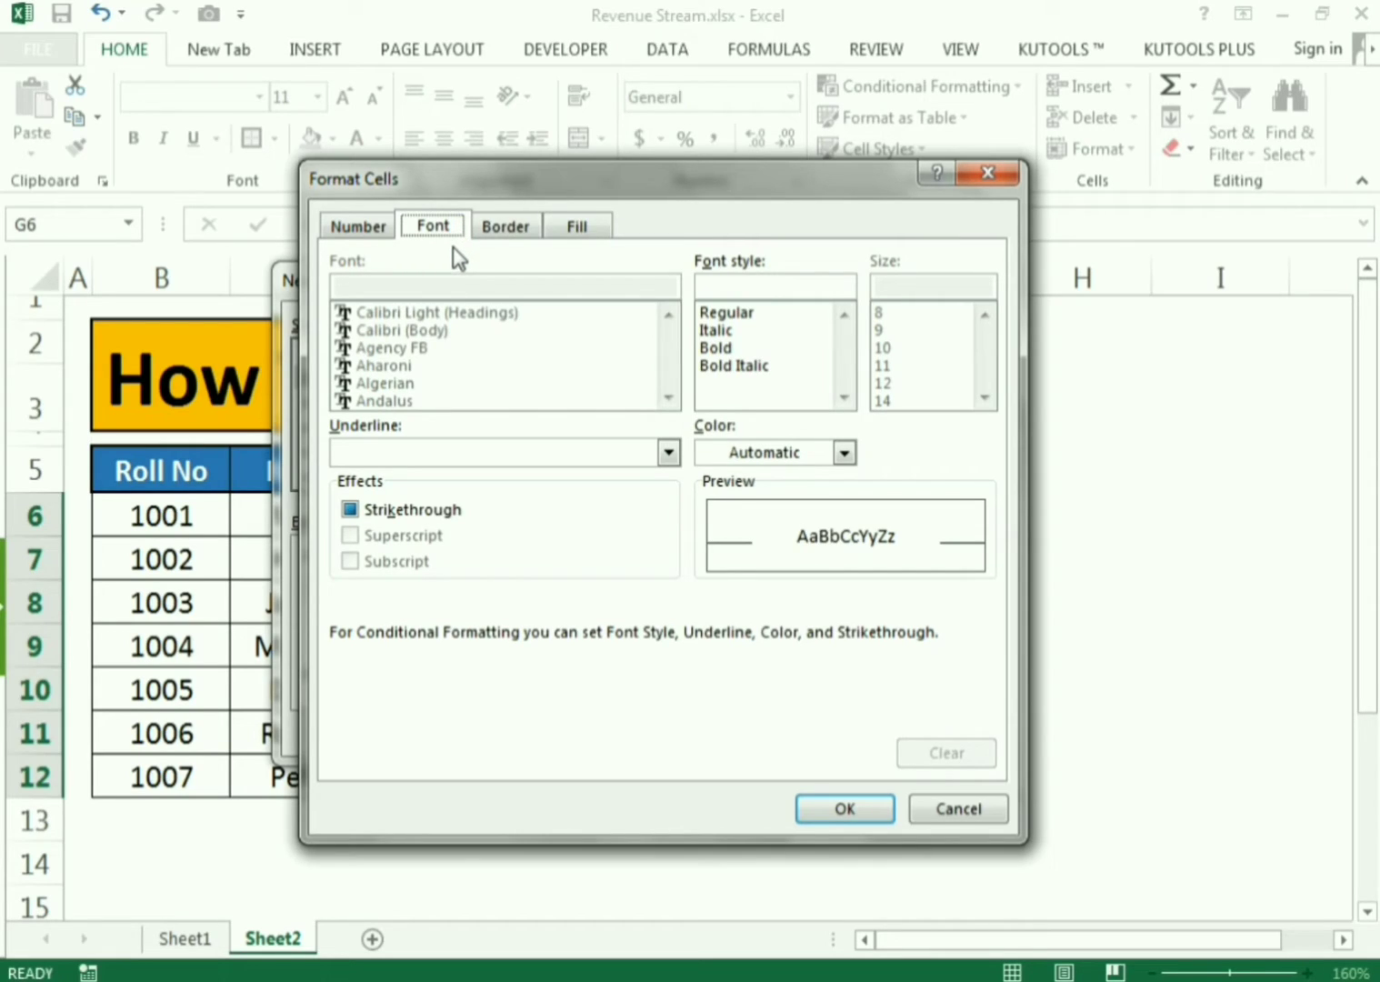
left_click(844, 454)
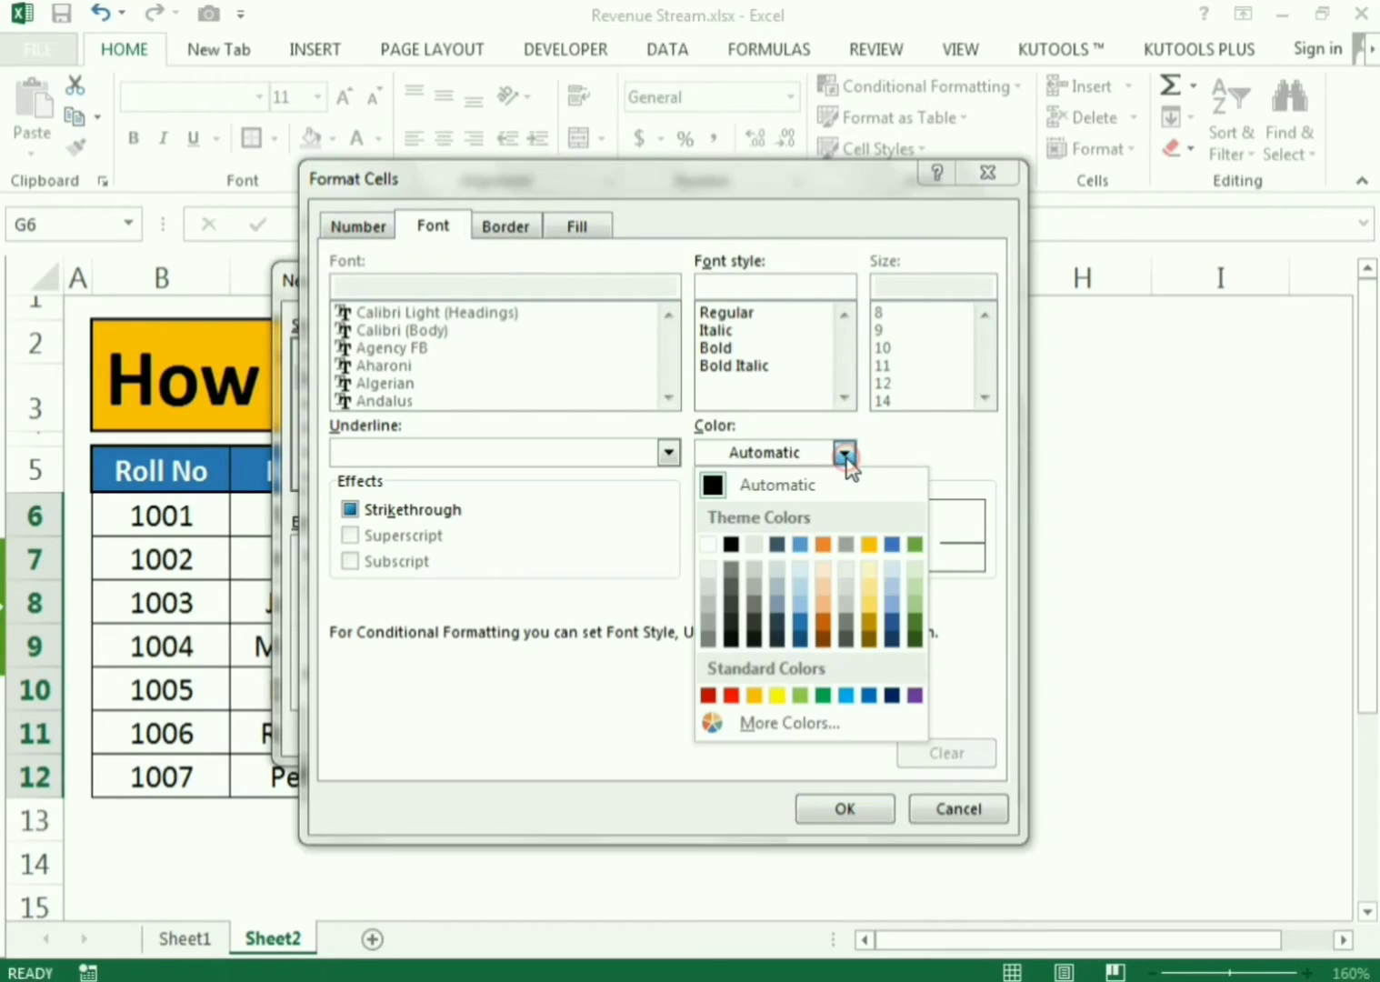
left_click(823, 696)
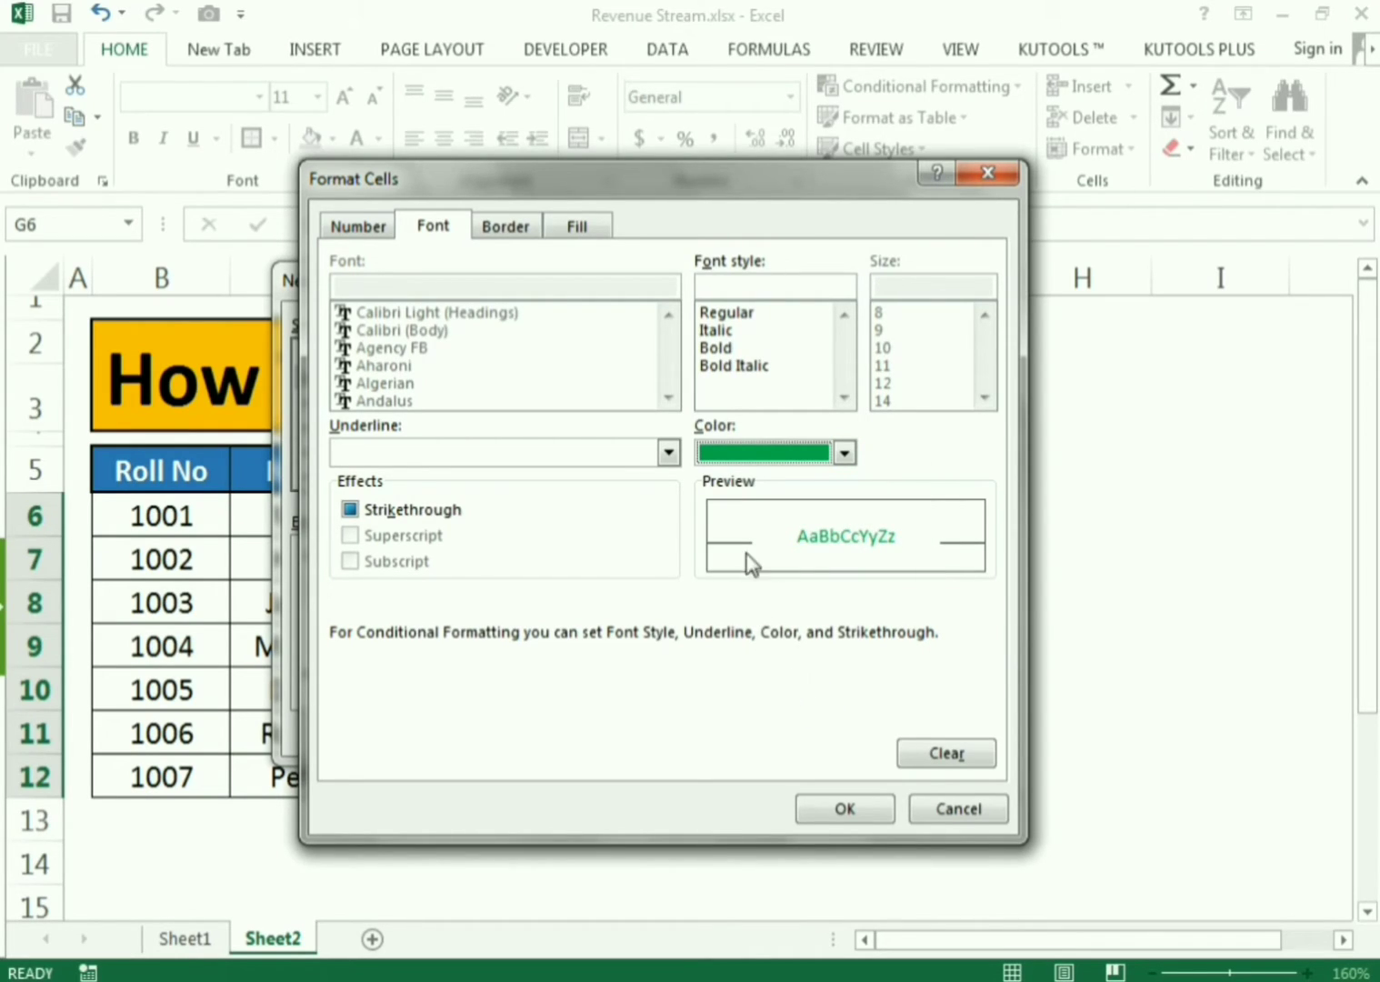
left_click(717, 348)
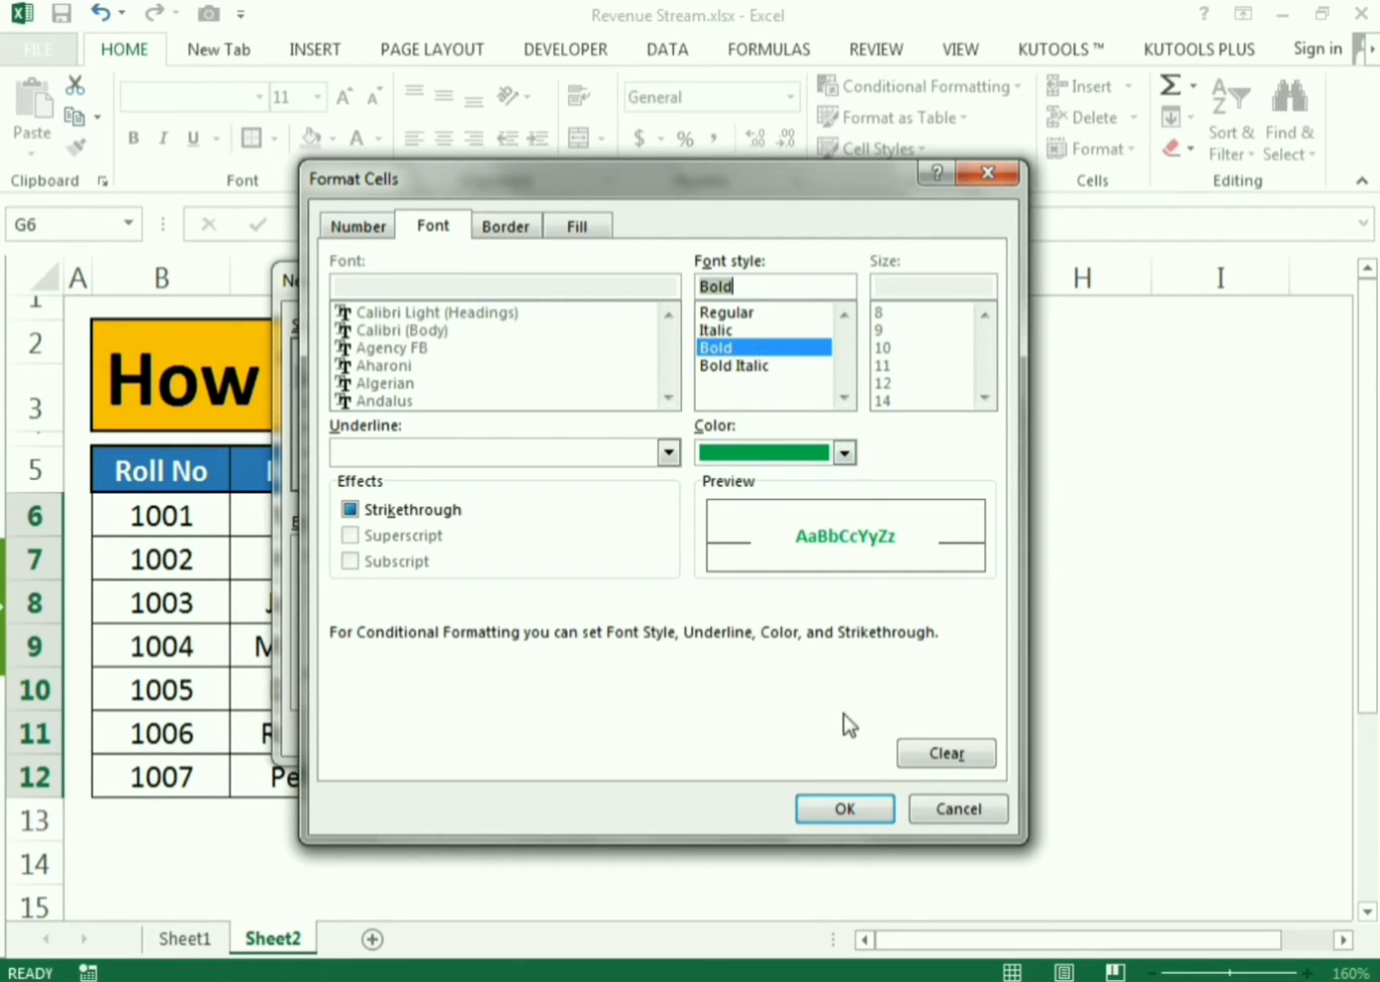
left_click(846, 808)
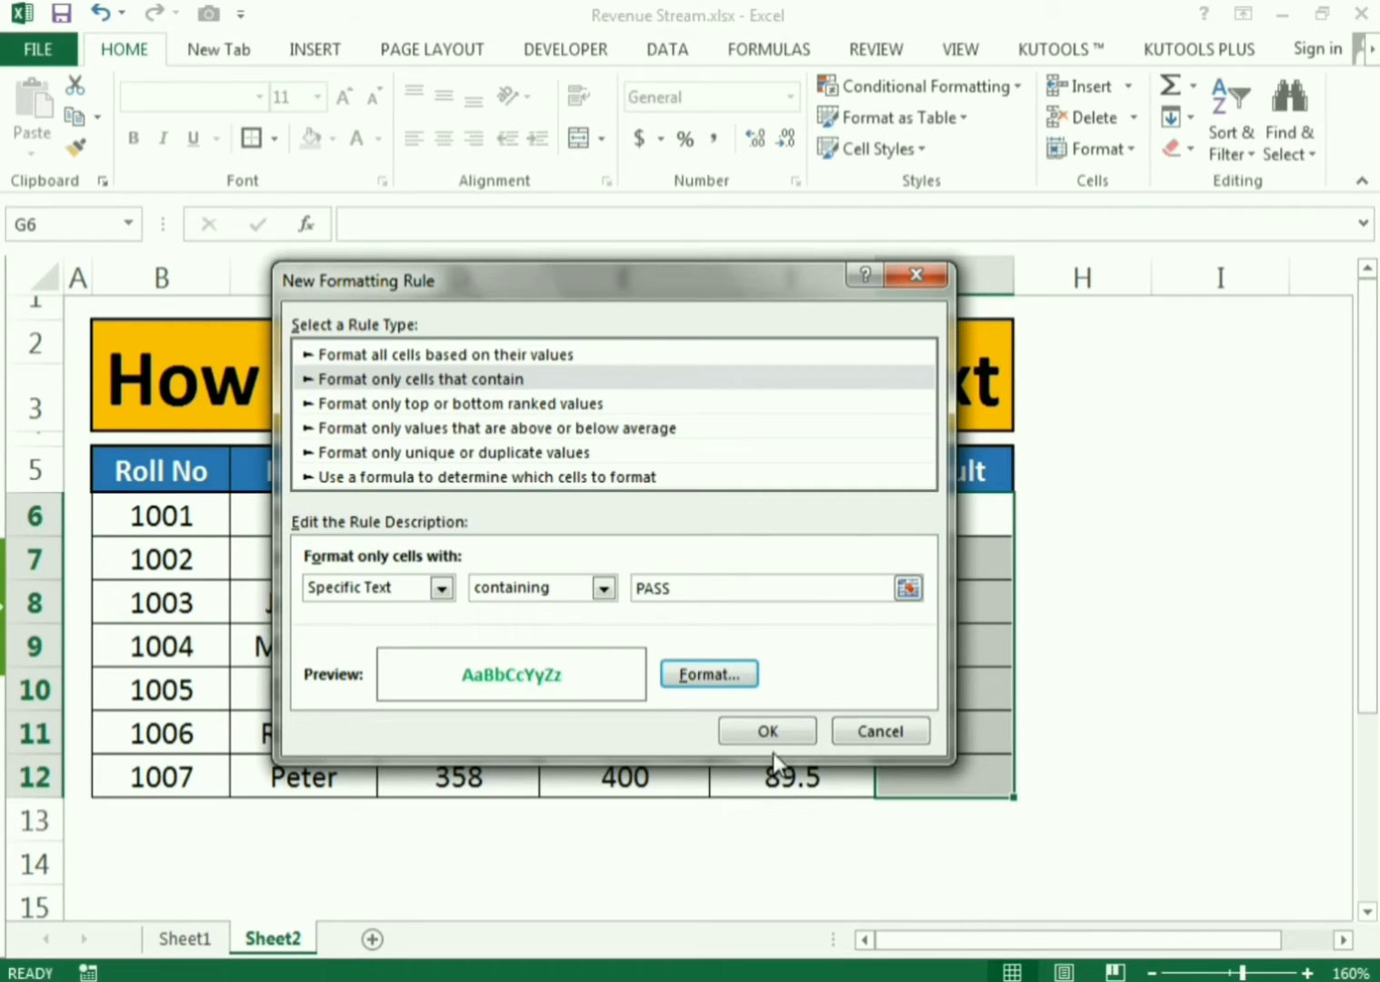
left_click(768, 734)
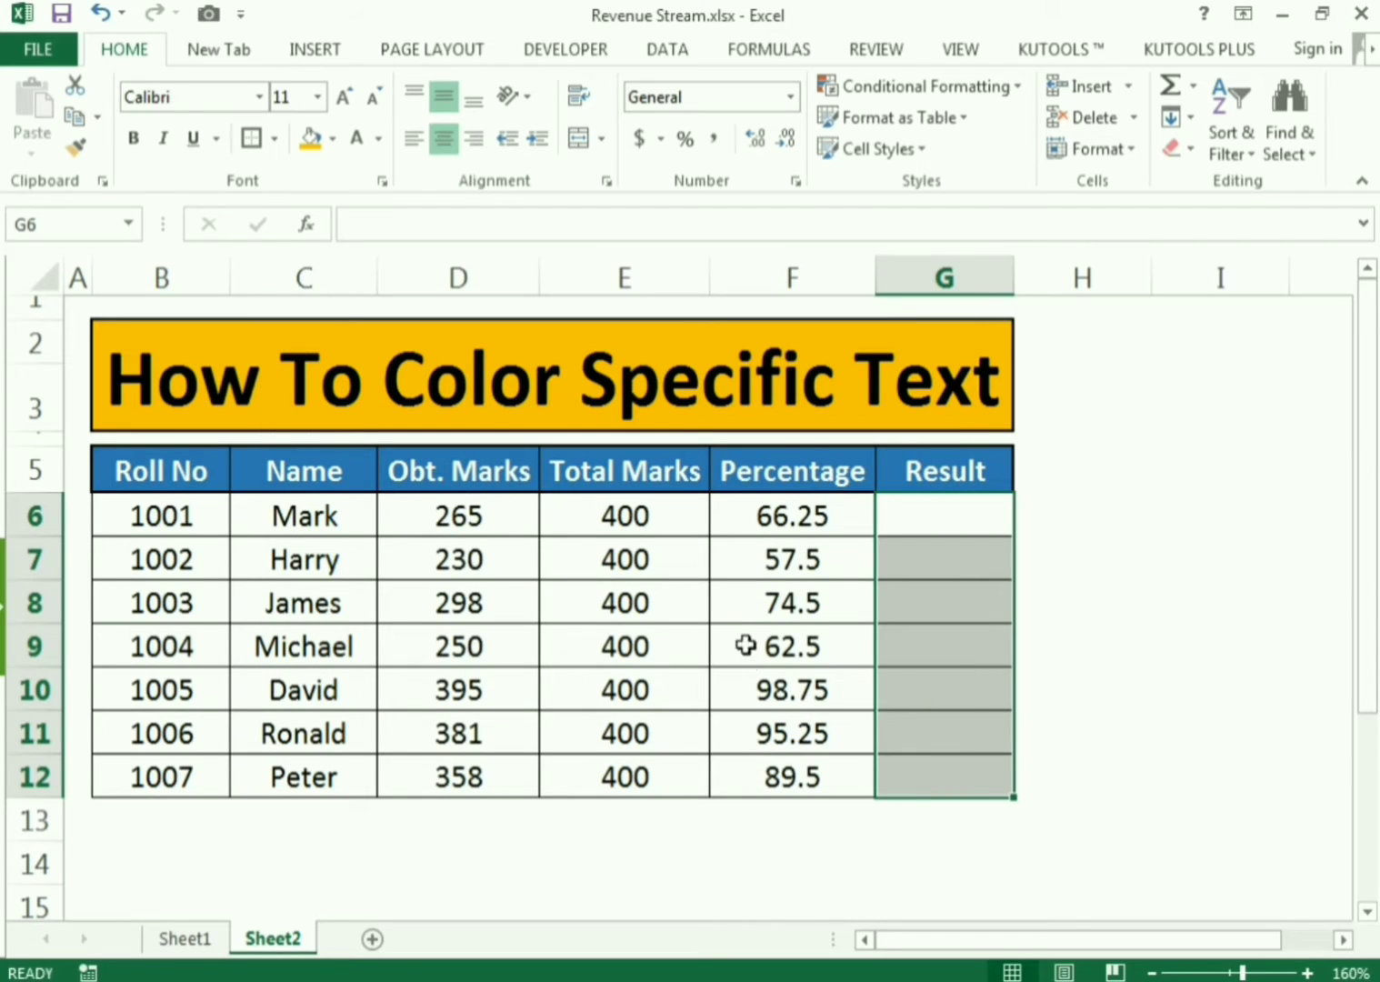
- Set up another new conditional formatting rule on G6:G12 that formats only cells with Specific Text containing FAIL
left_click(895, 510)
left_click_drag(894, 509, 919, 772)
left_click(866, 87)
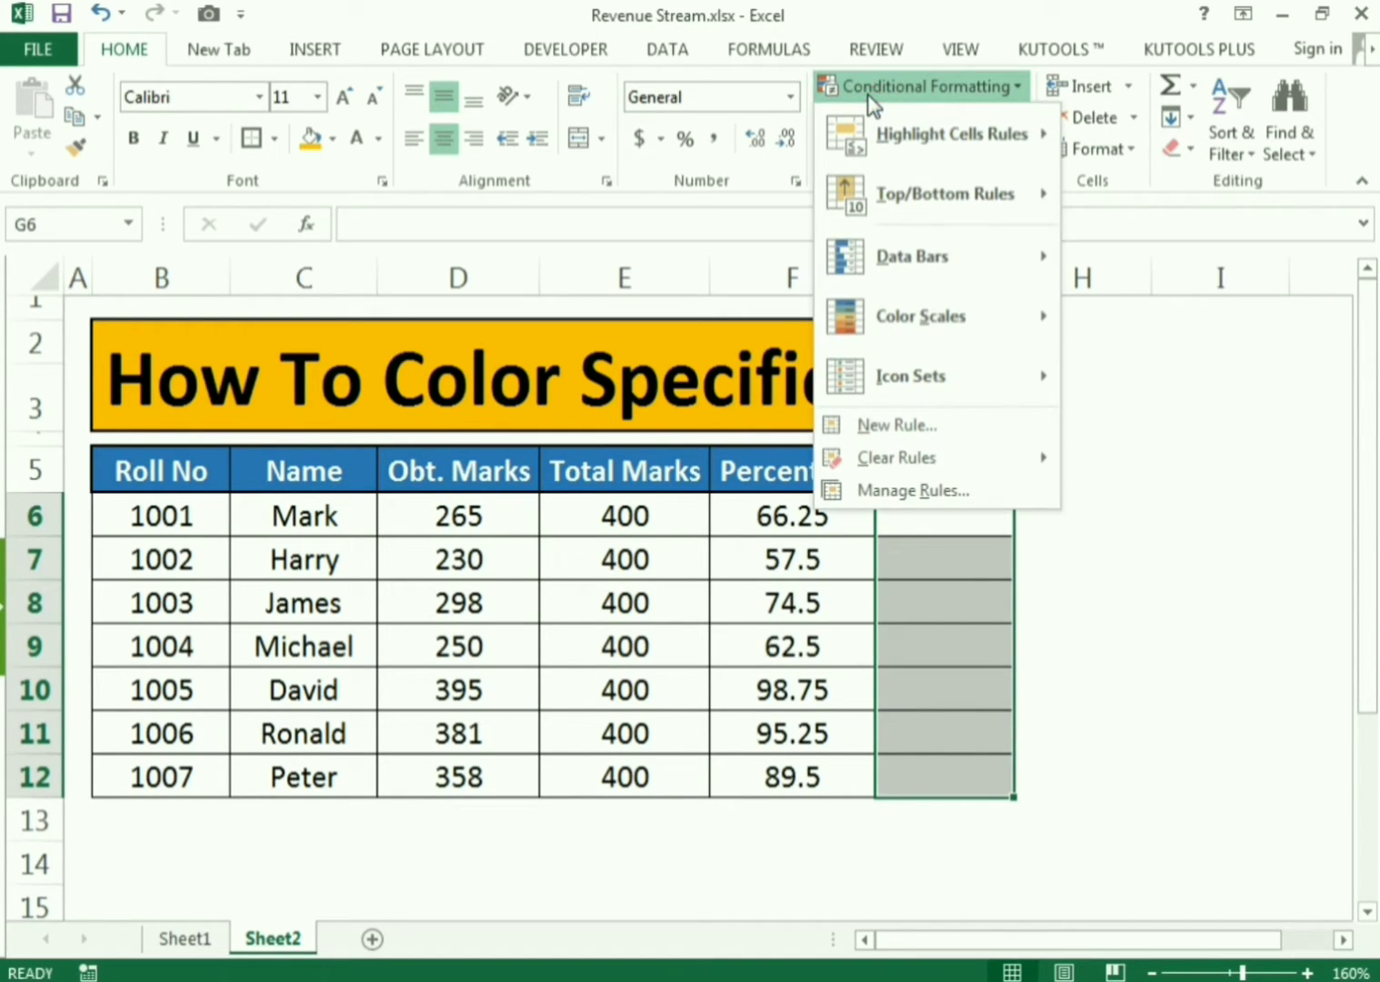
left_click(896, 426)
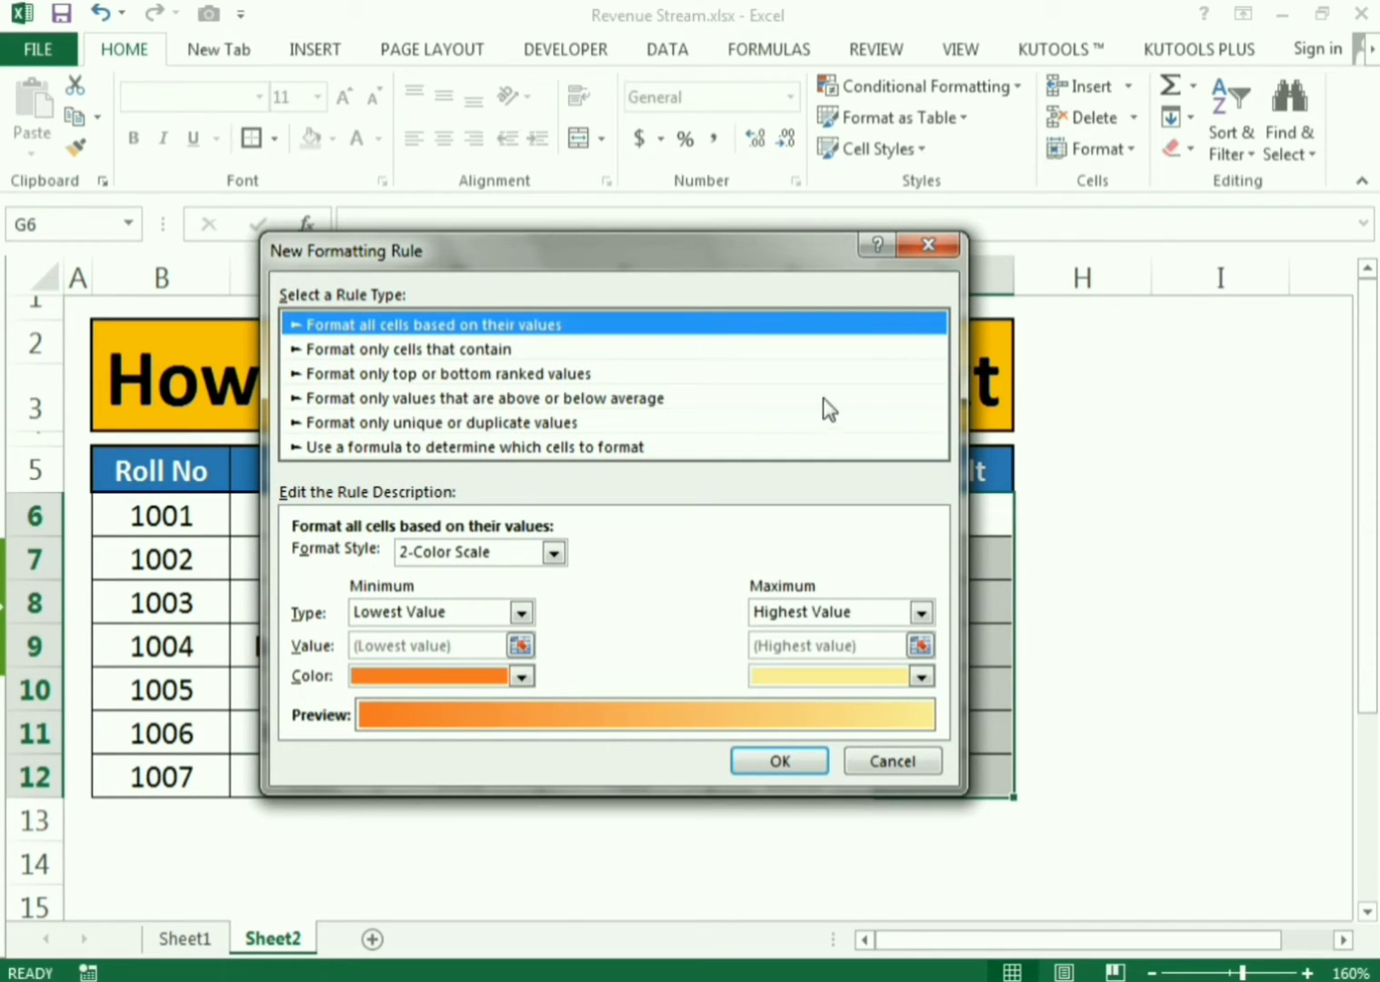
left_click(390, 373)
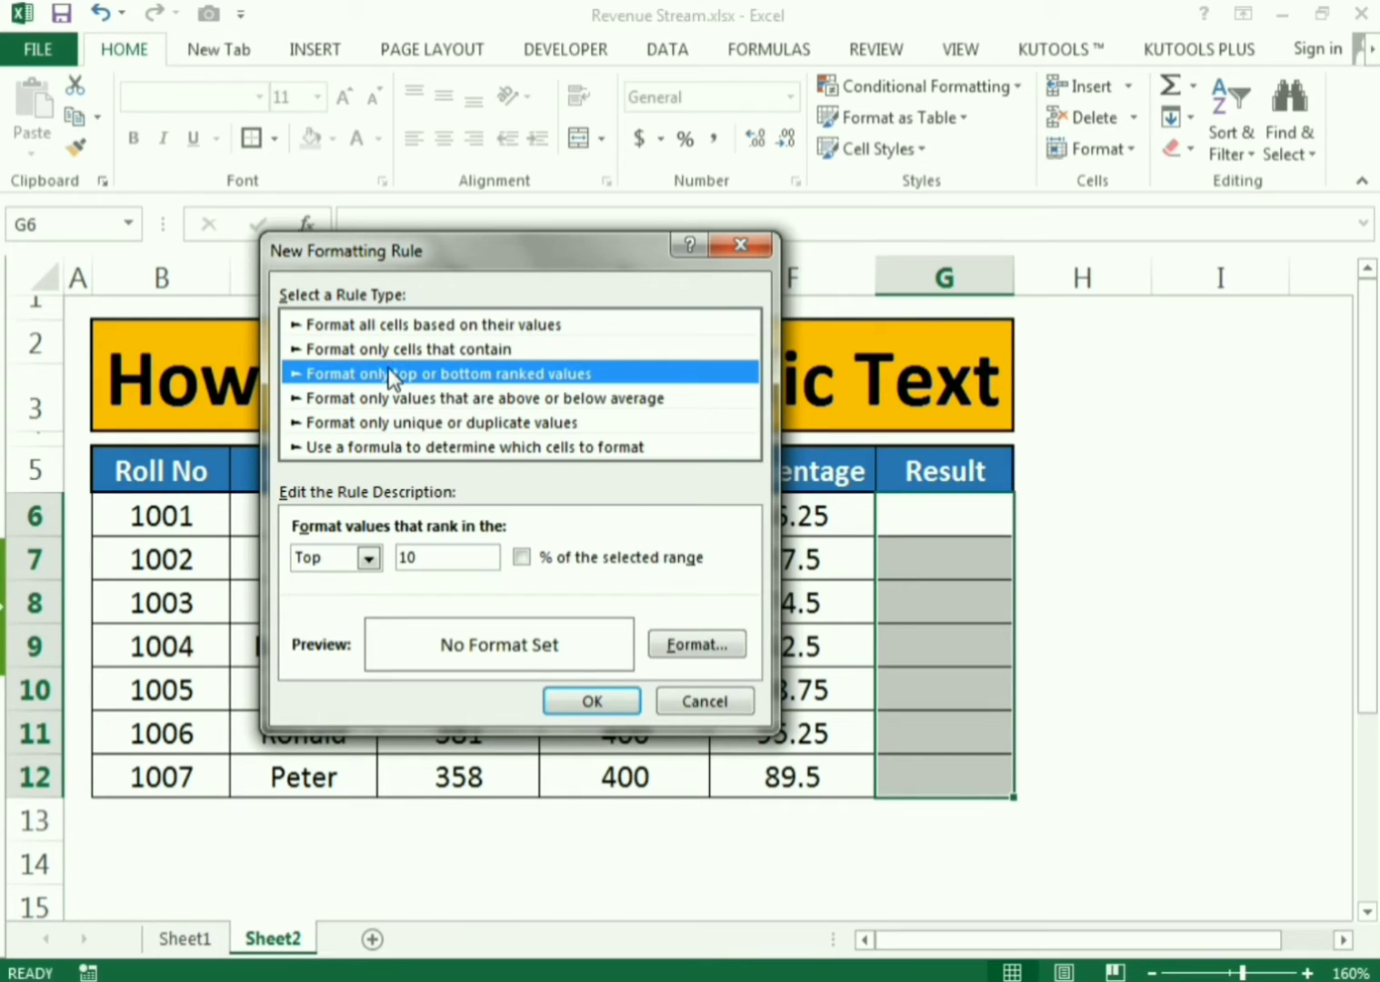
left_click(387, 349)
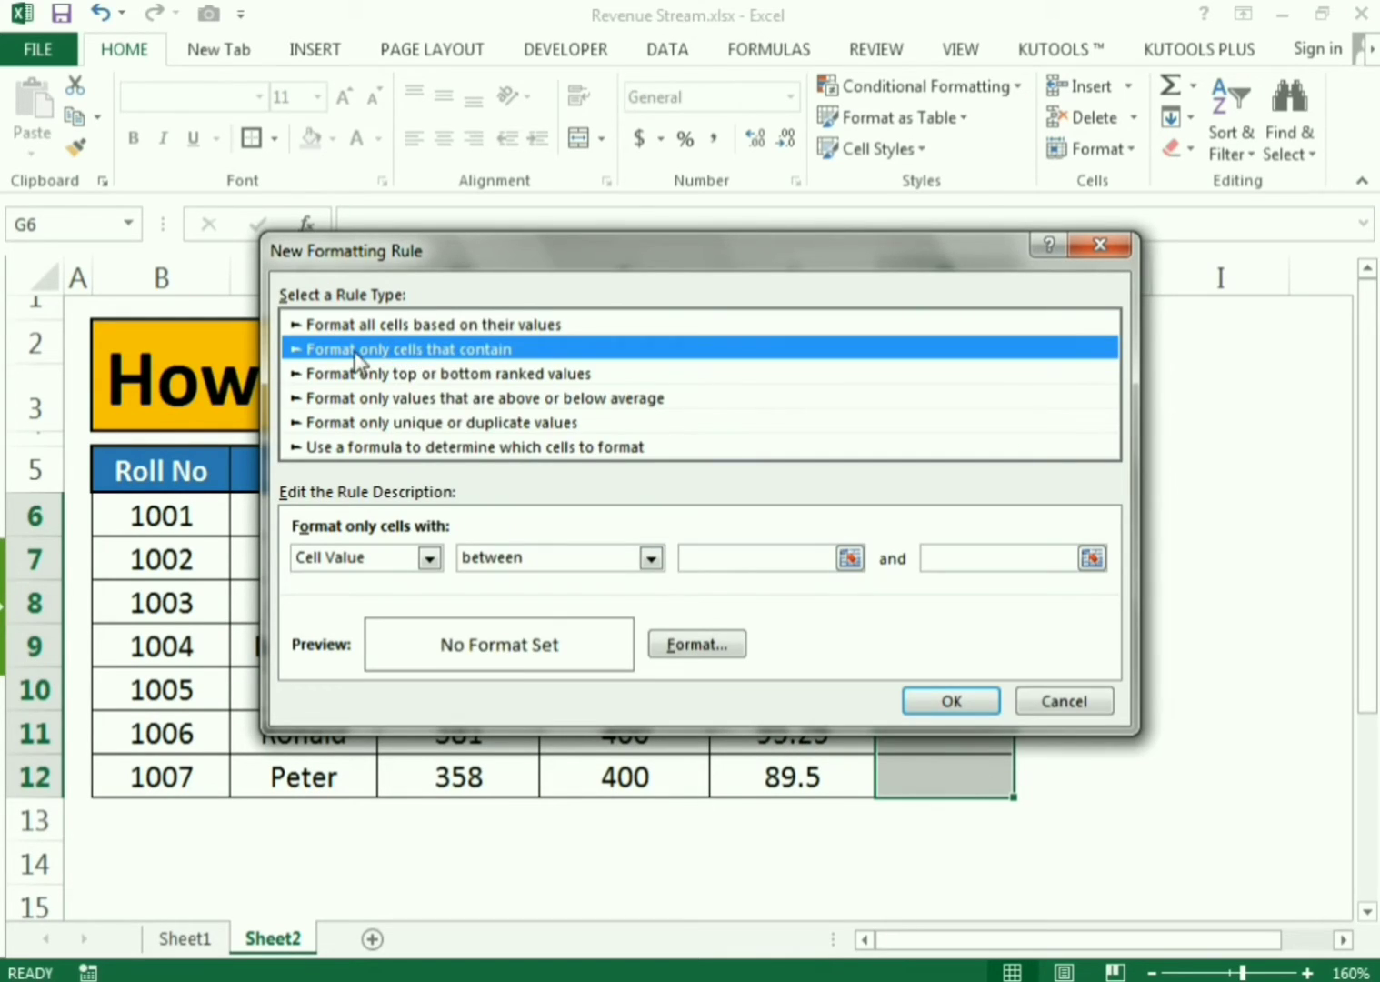
left_click(368, 558)
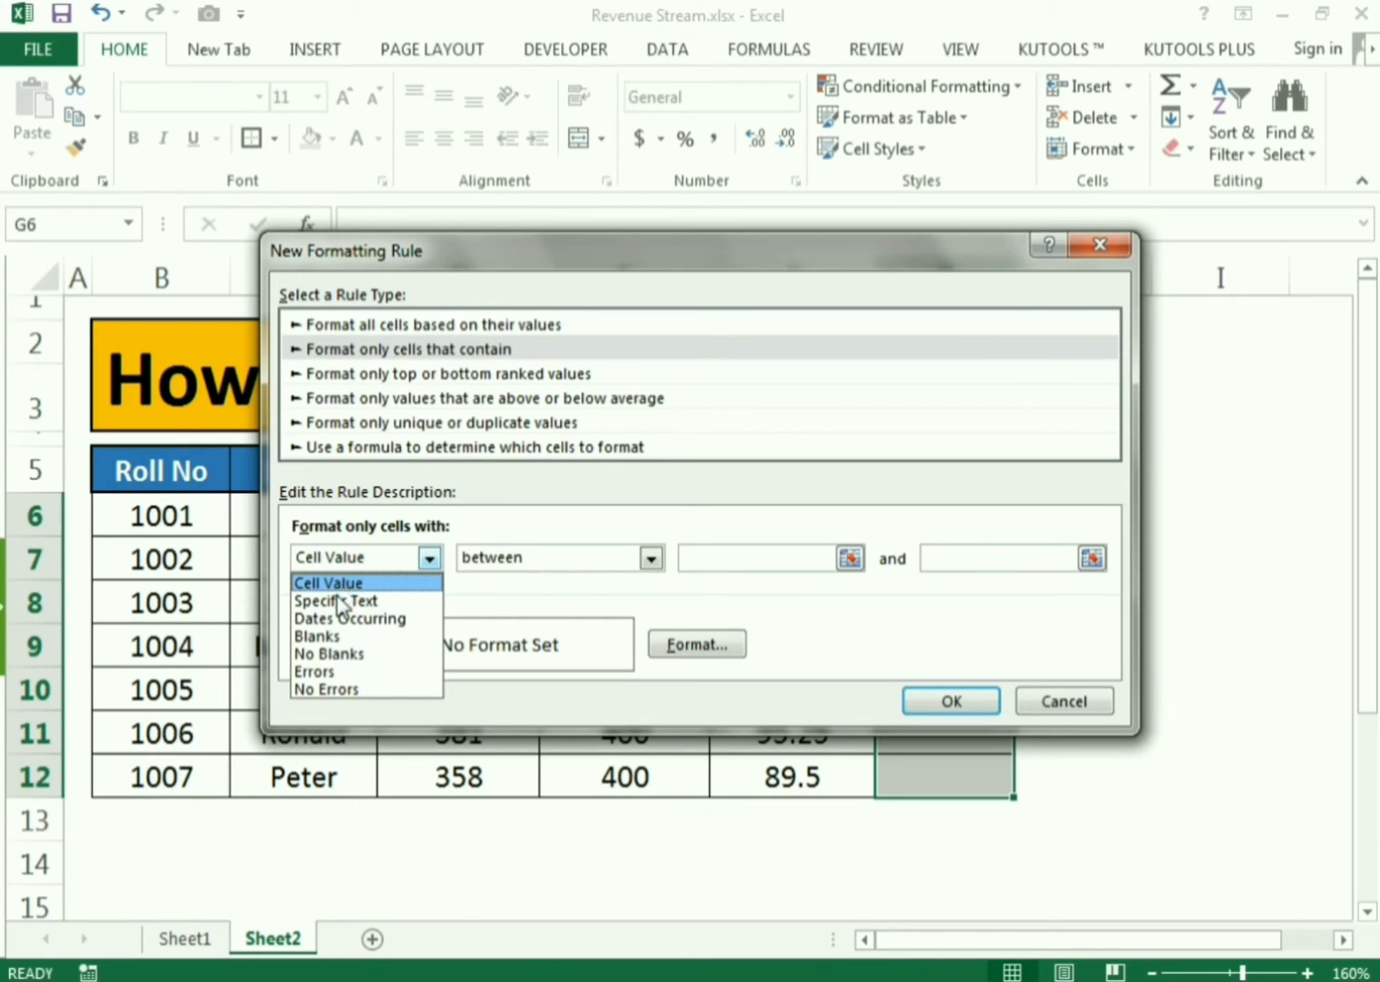
left_click(336, 602)
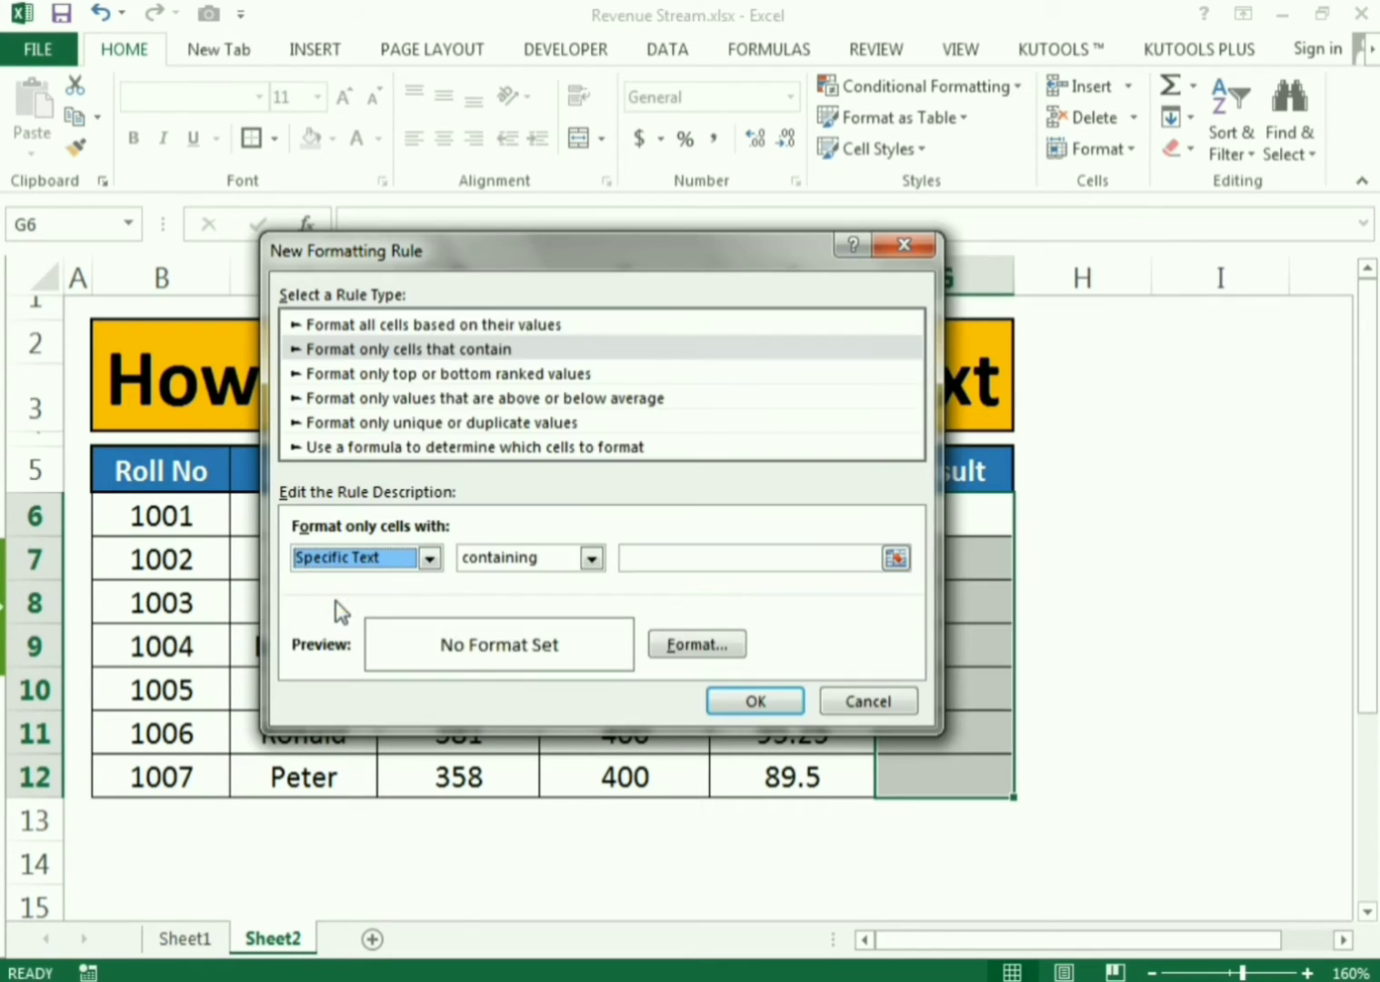
left_click(671, 559)
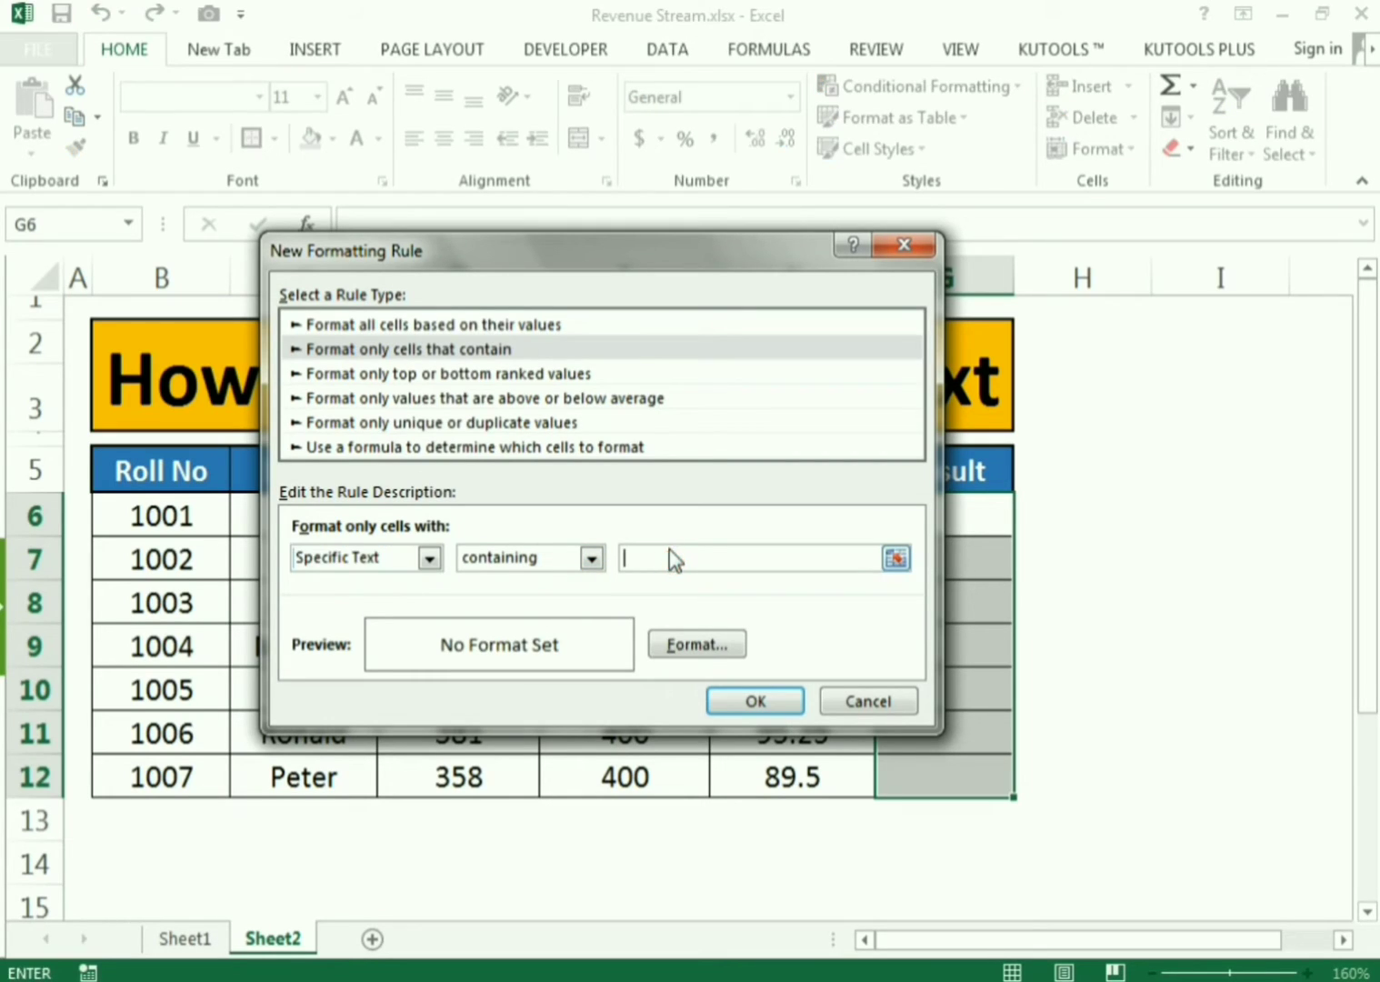
type("fAIL")
- Give the FAIL rule a red, bold font format and create the rule
left_click(684, 647)
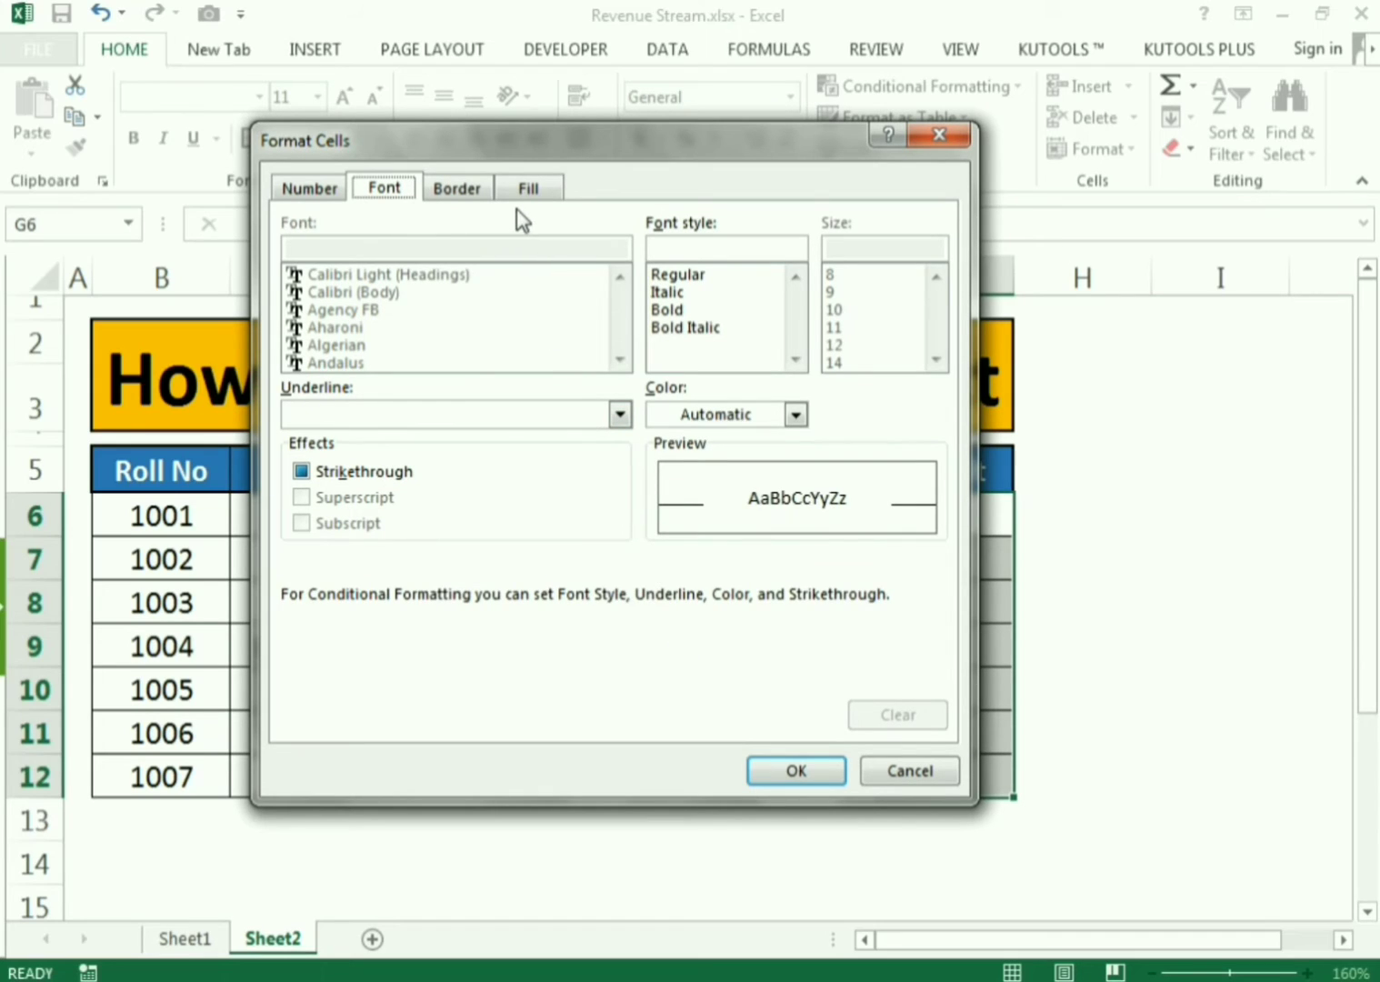
left_click(795, 414)
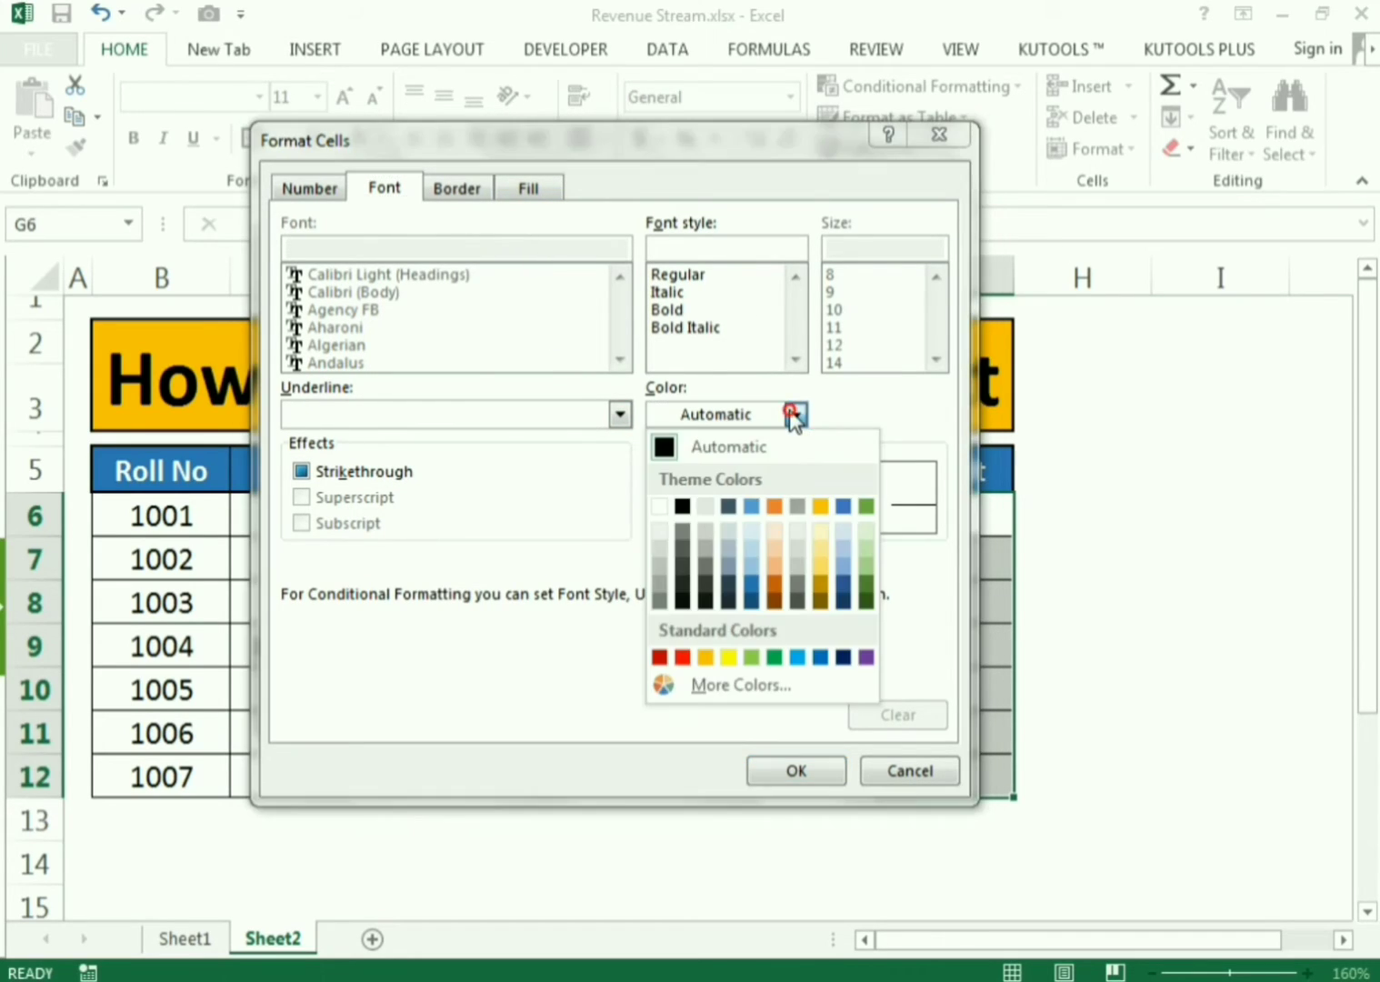
left_click(684, 656)
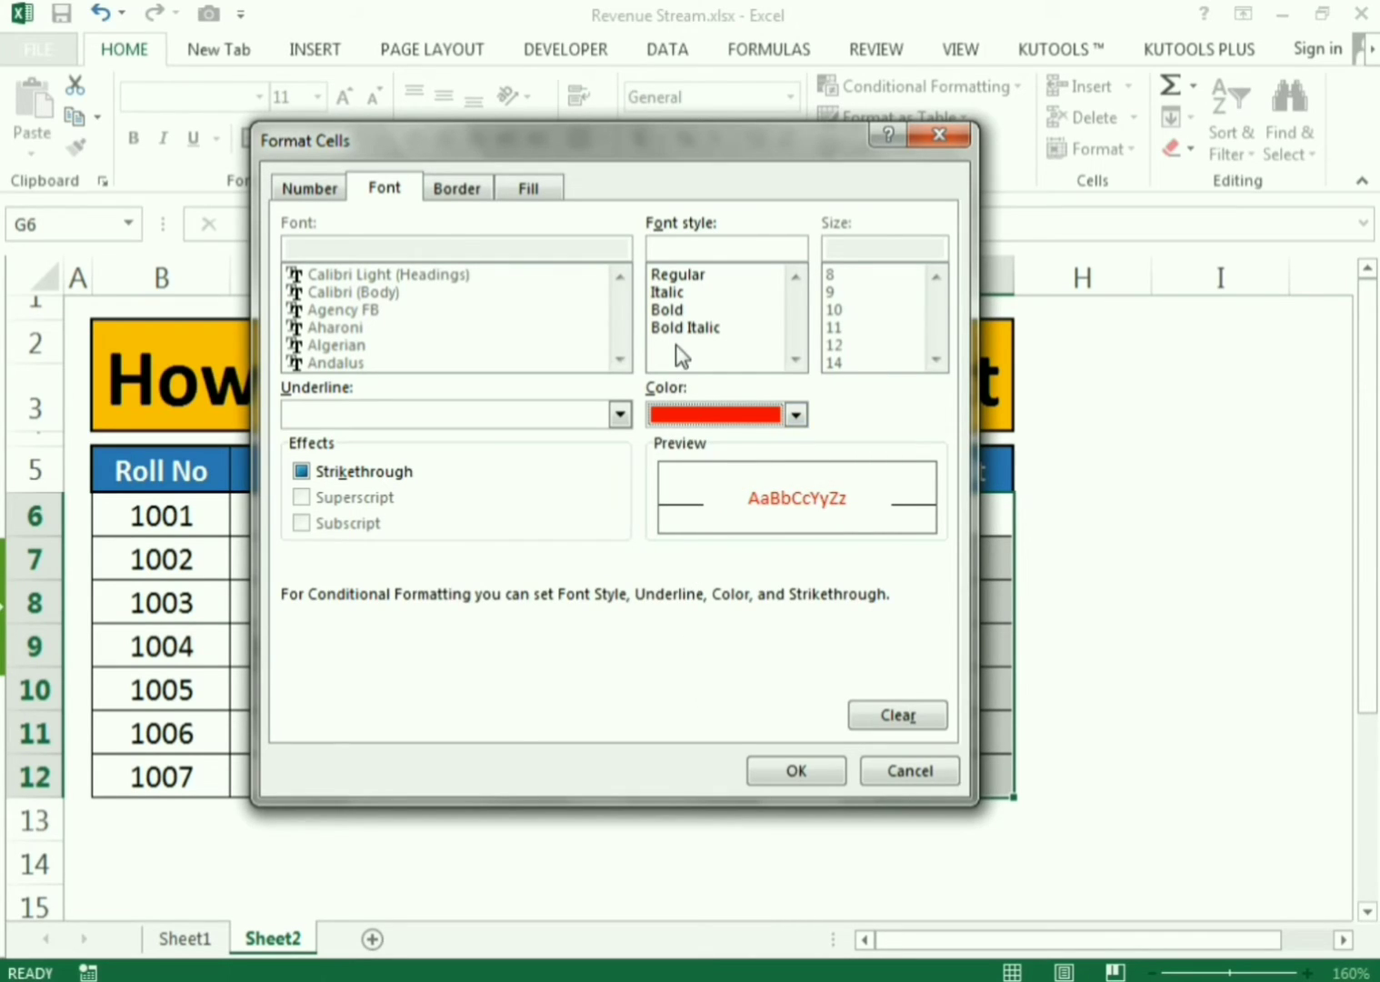
left_click(671, 312)
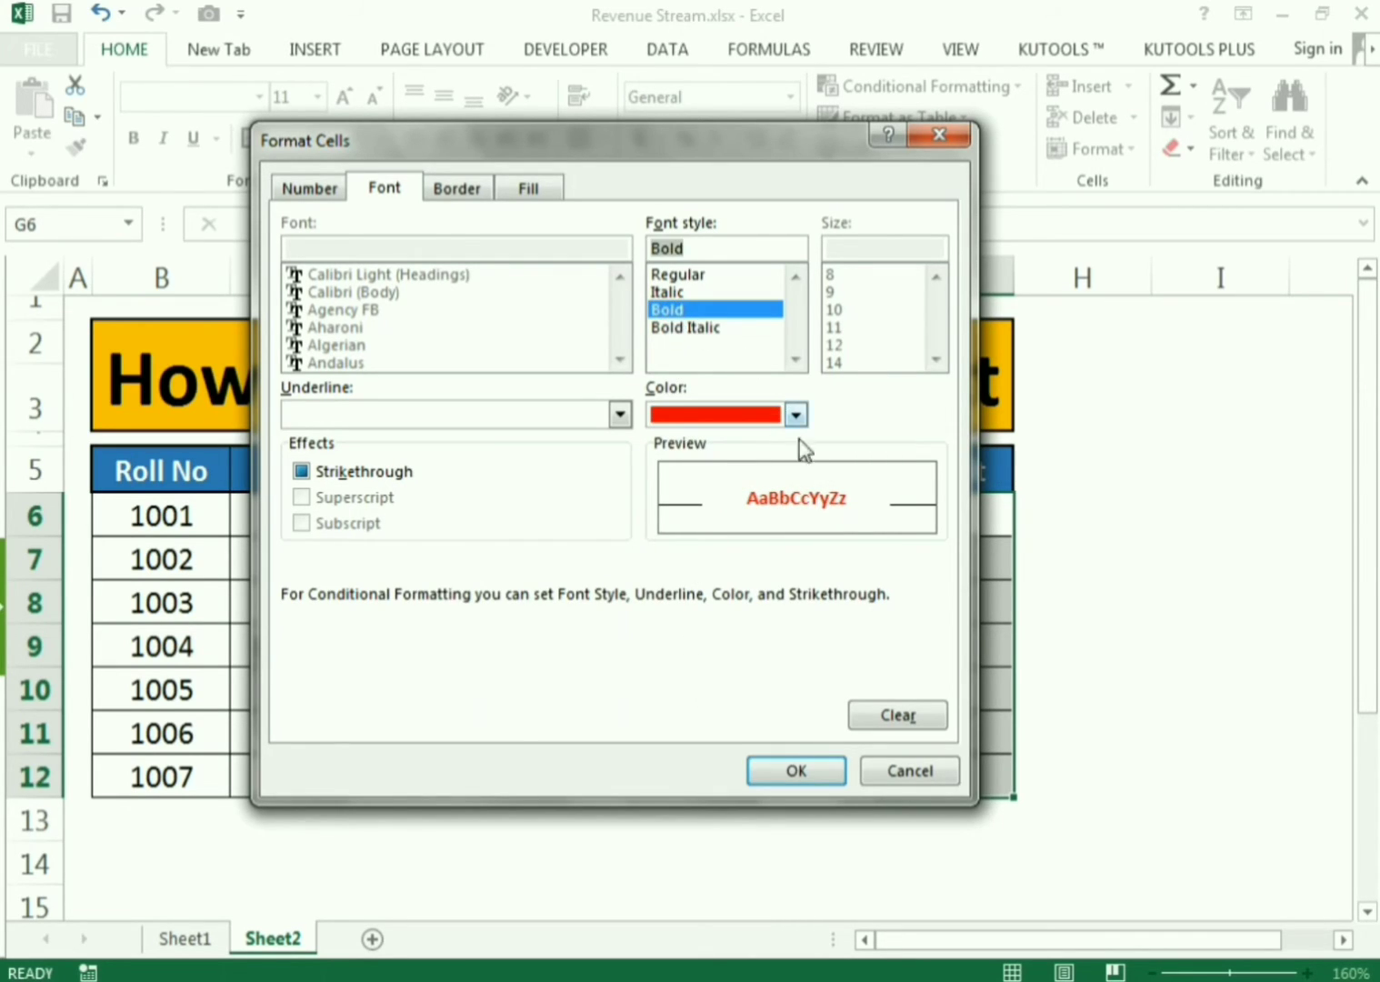
left_click(797, 771)
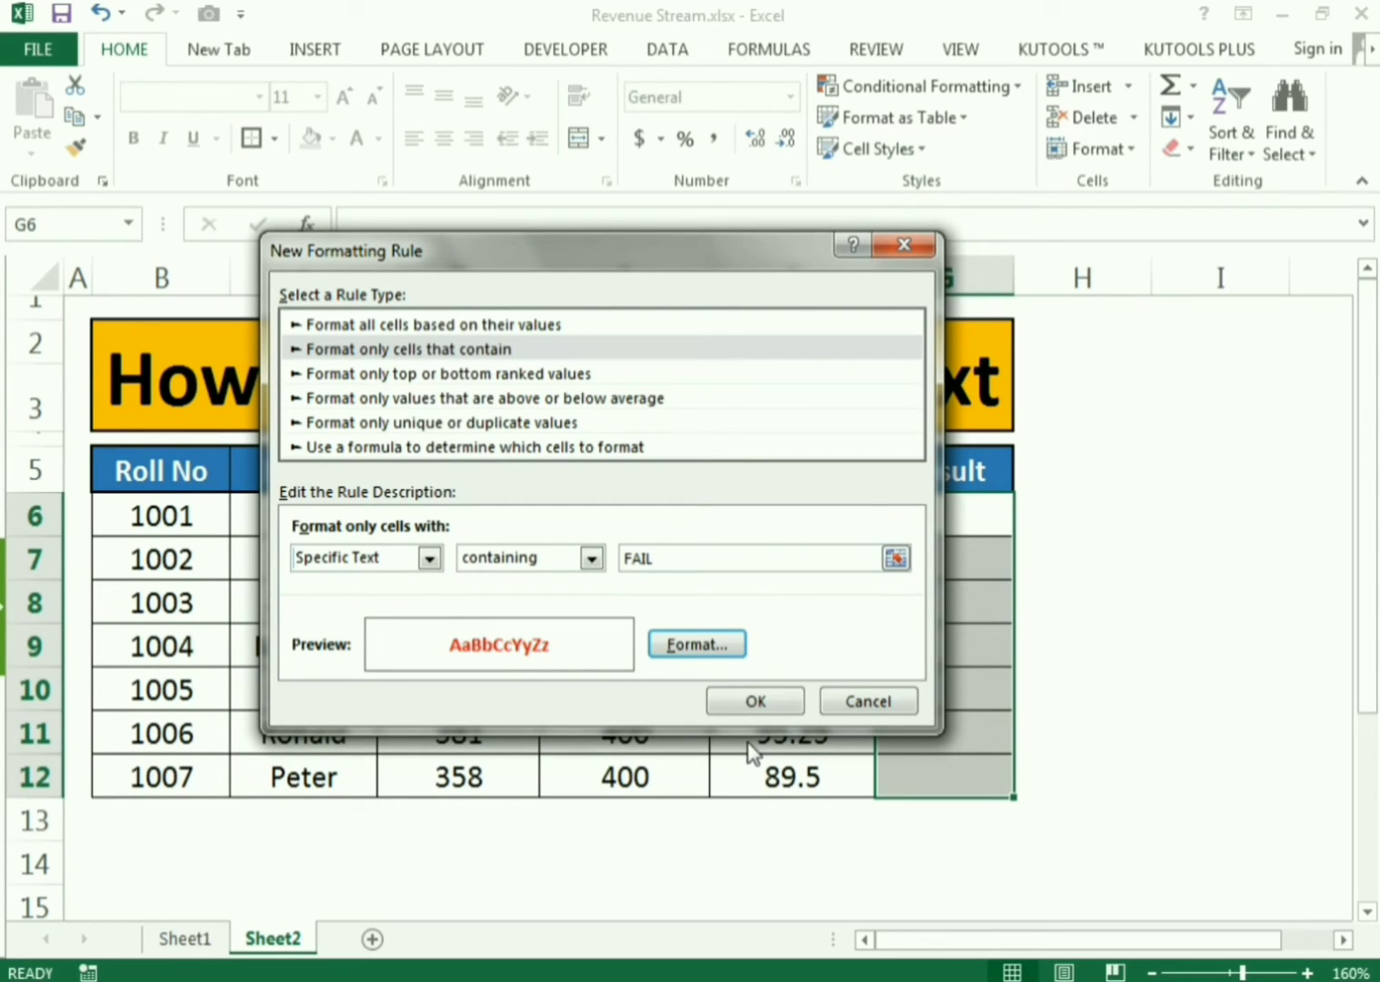
left_click(767, 701)
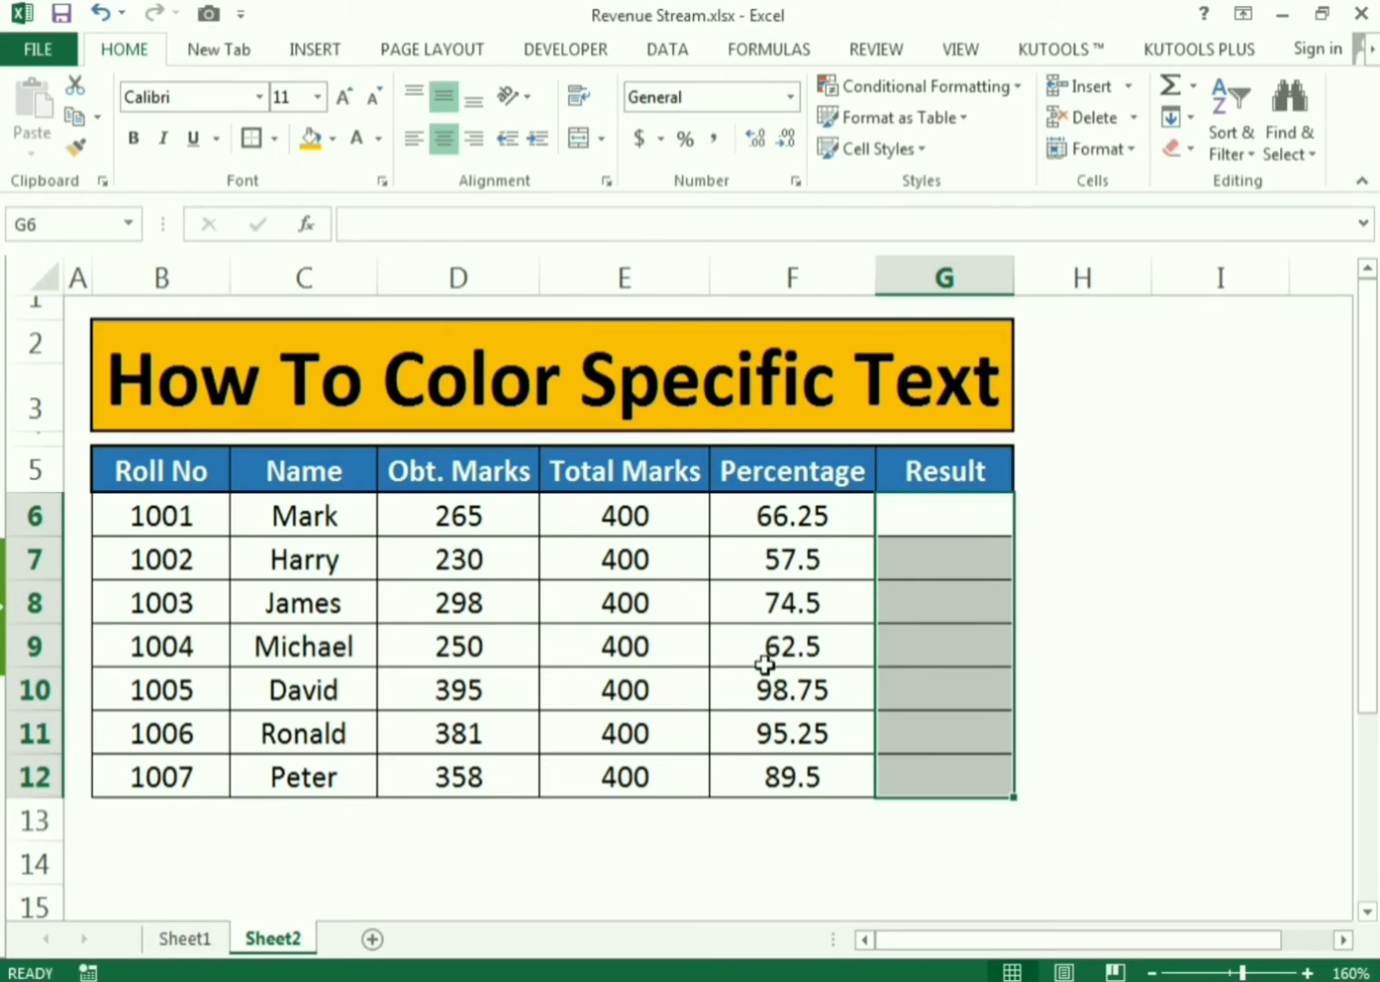
- Enter the formula =IF(F6<60,"FAIL","PASS") in cell G6 of the Result column
left_click(927, 594)
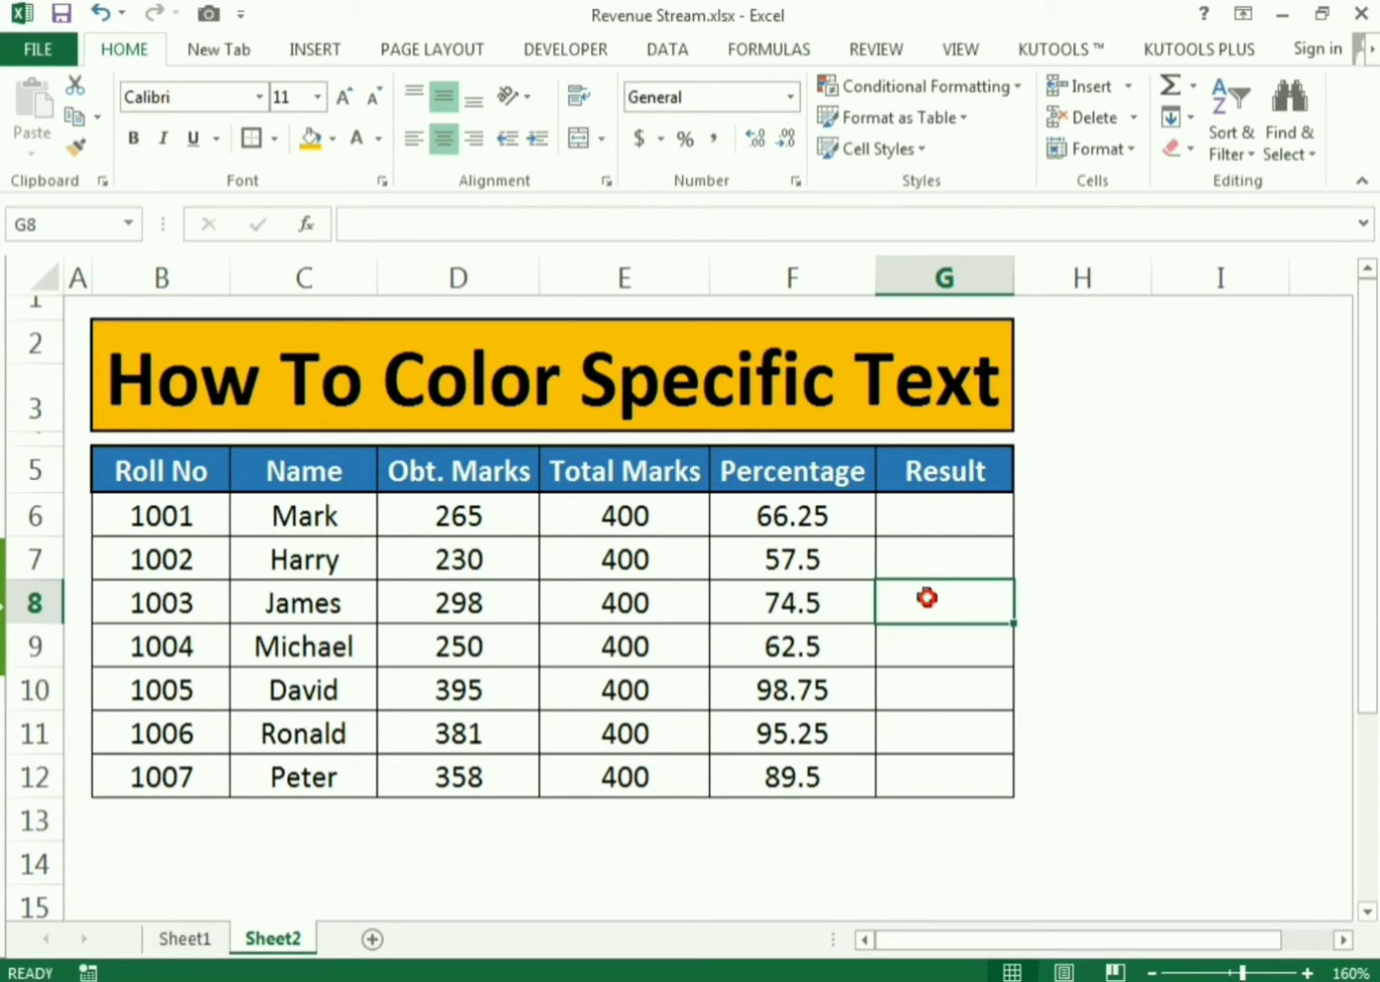
left_click(890, 519)
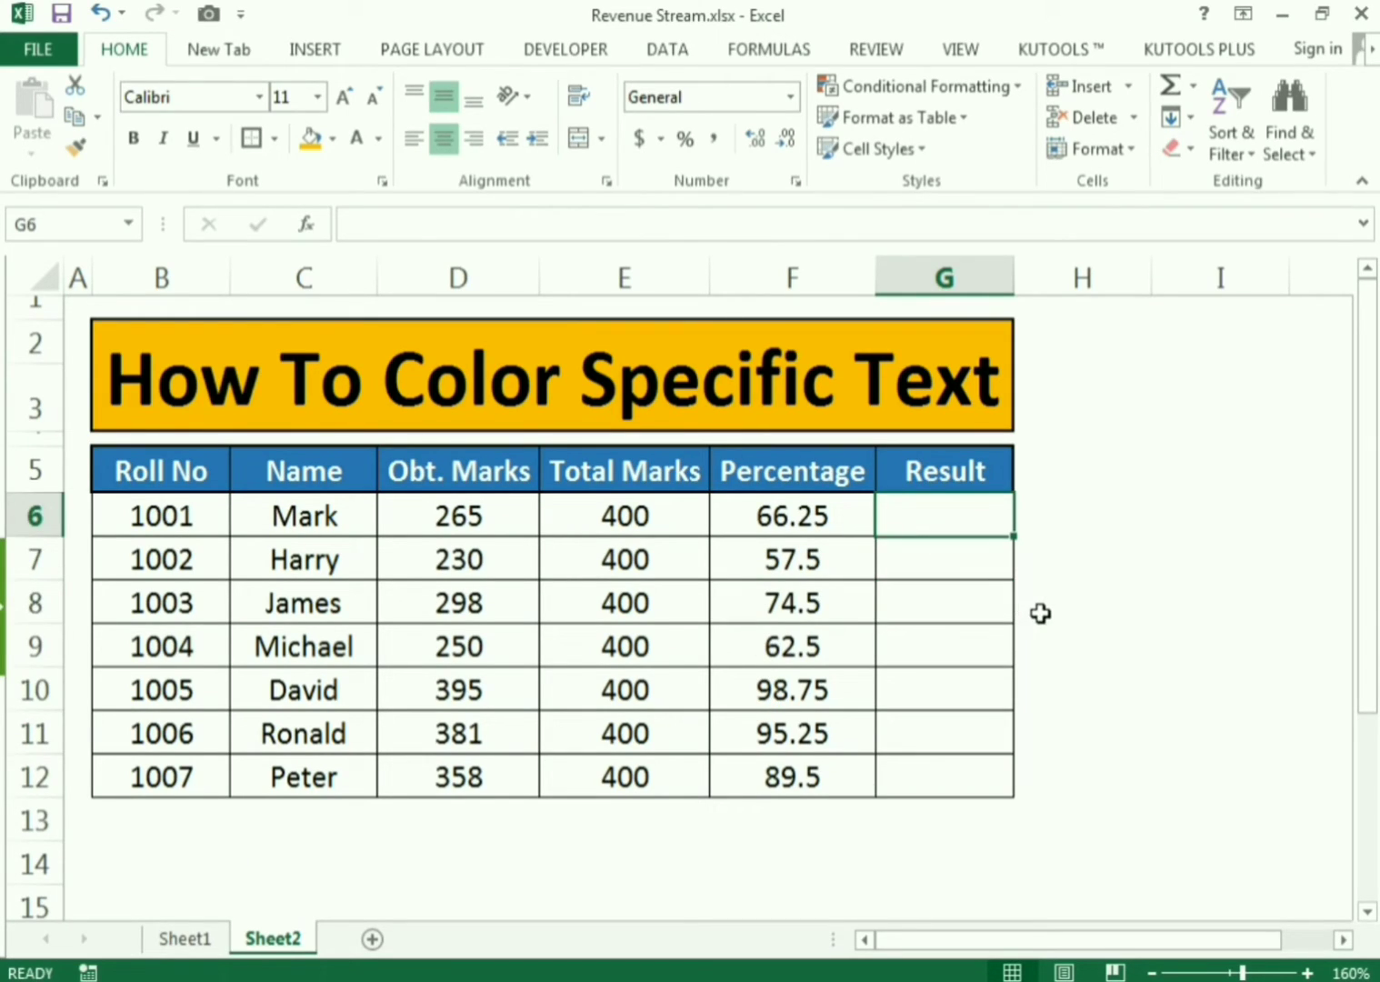
type("=")
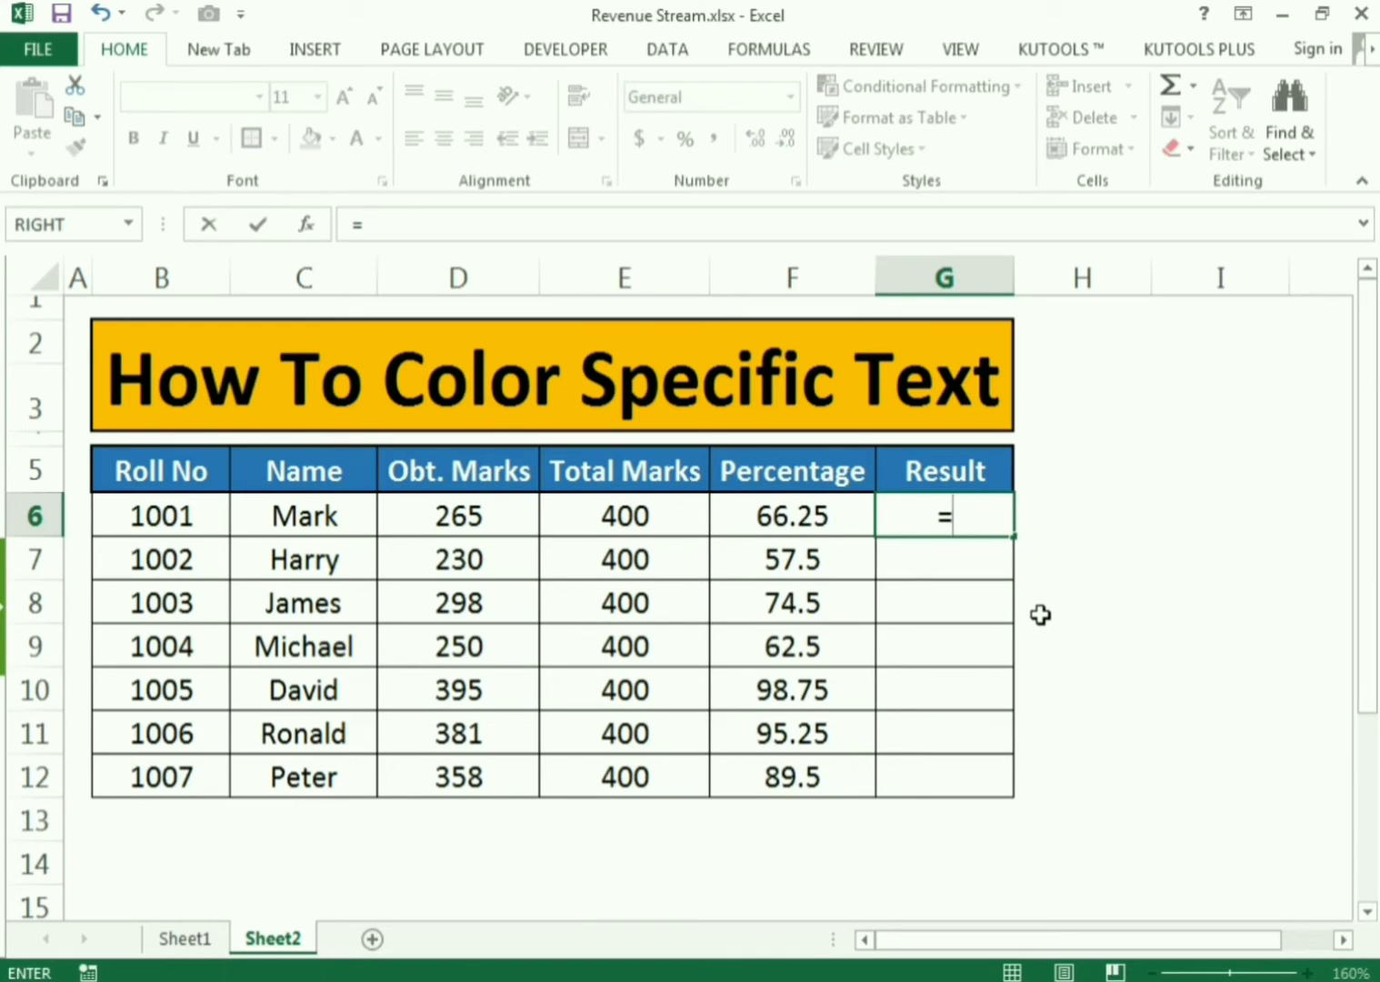
type("IF")
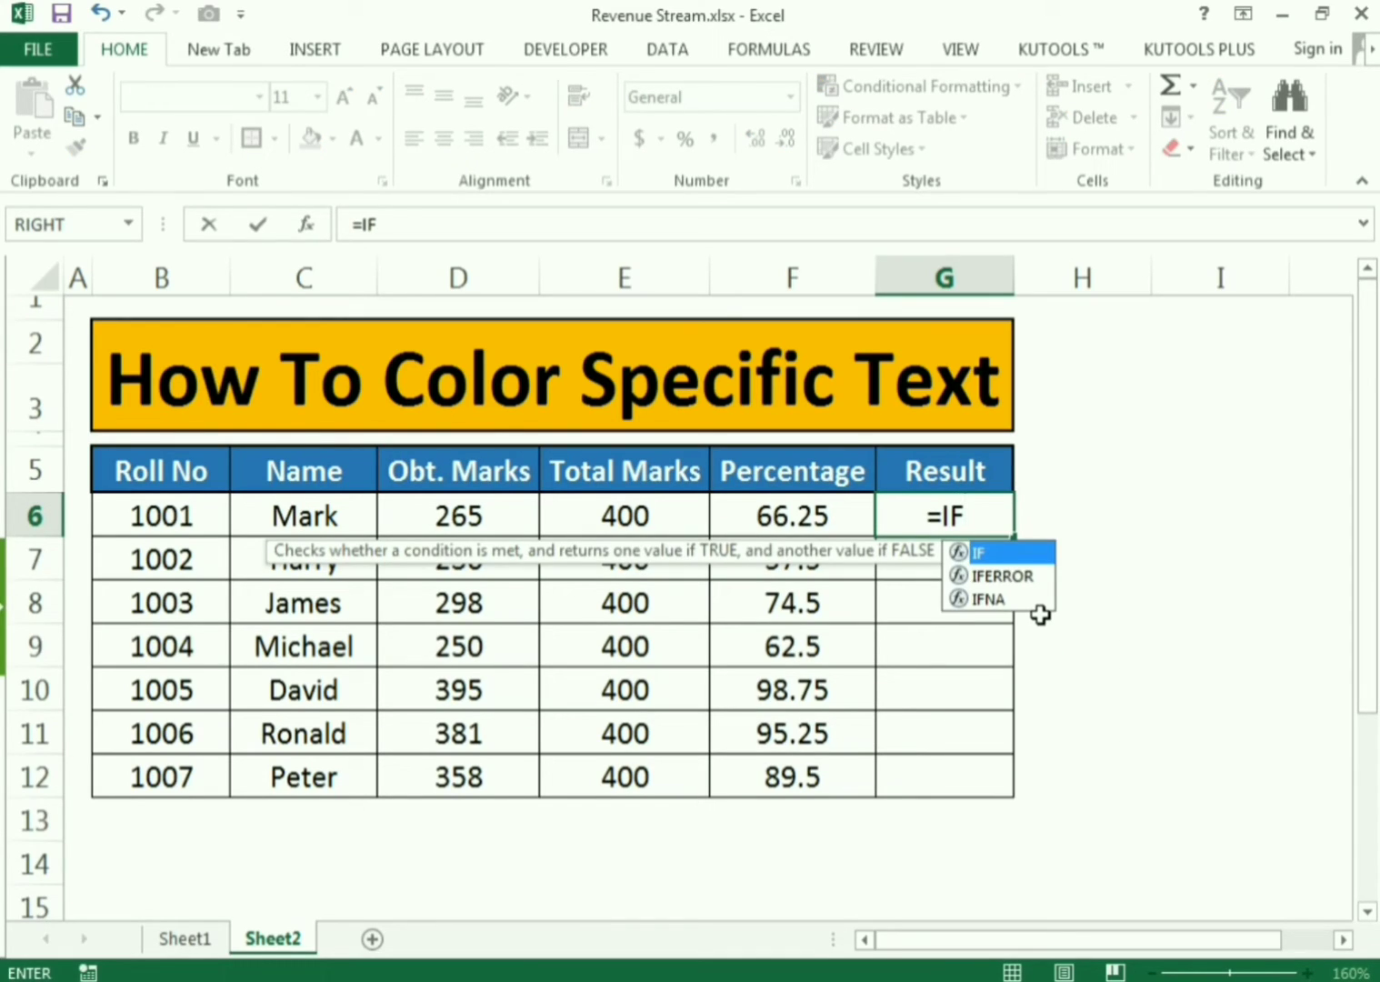
type("(")
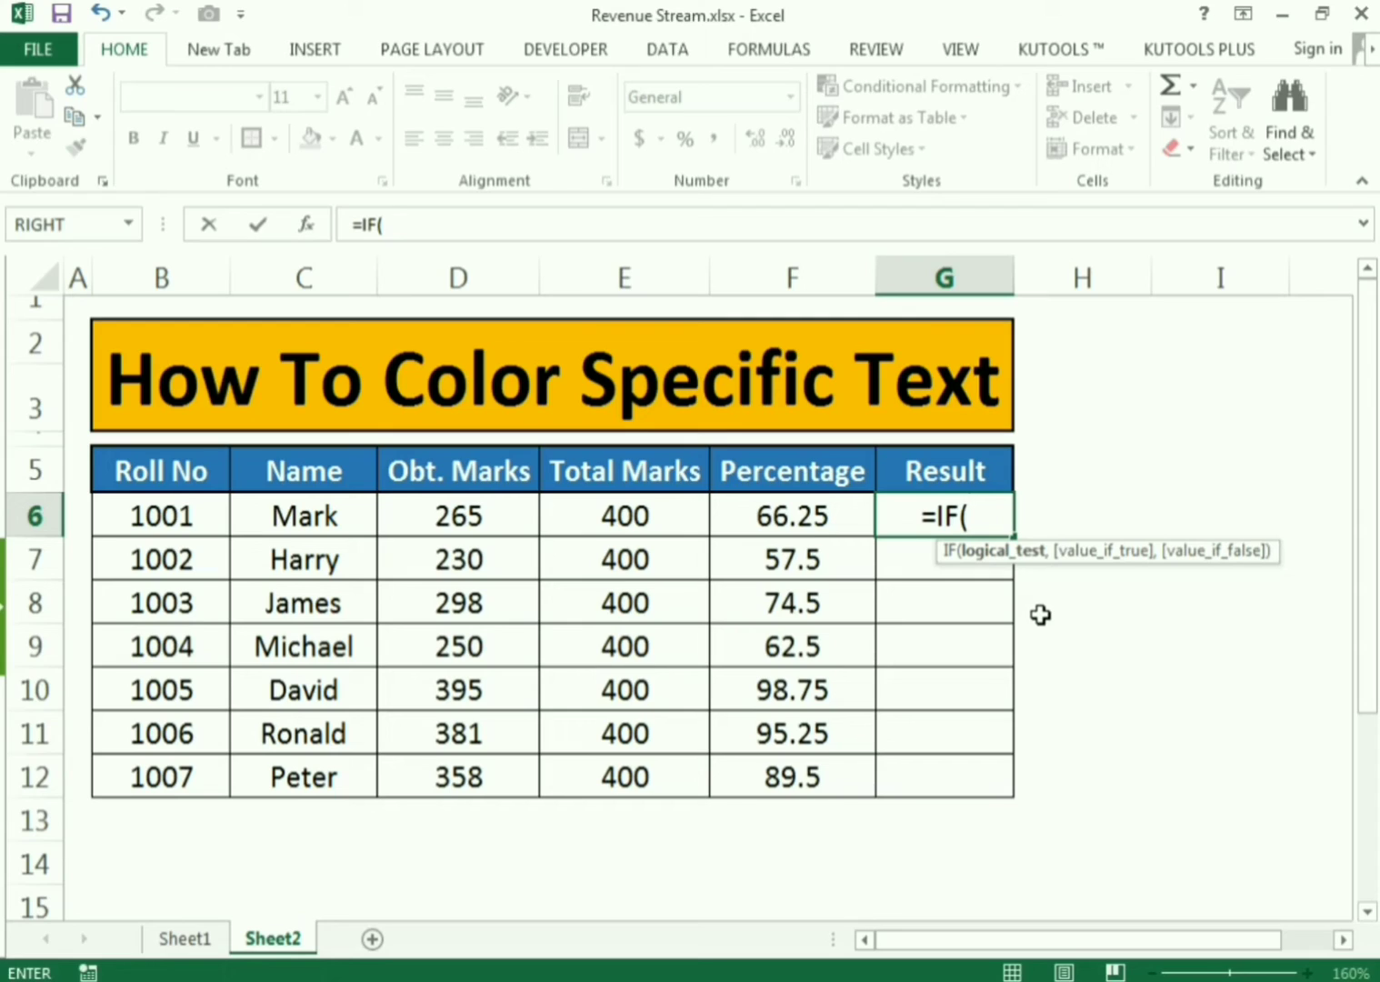
left_click(830, 517)
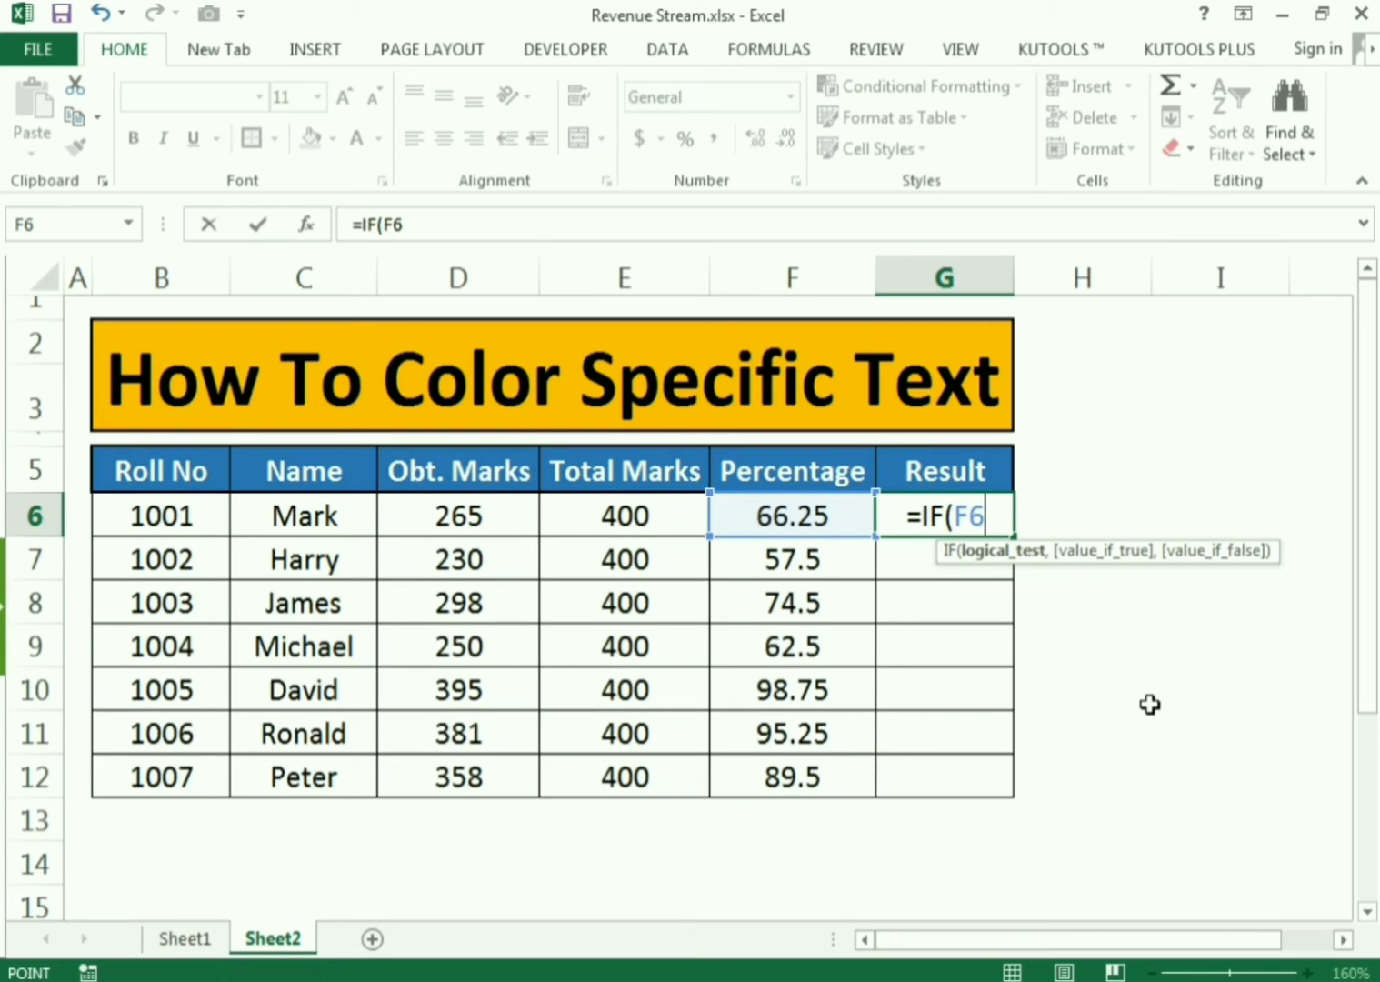
type("<")
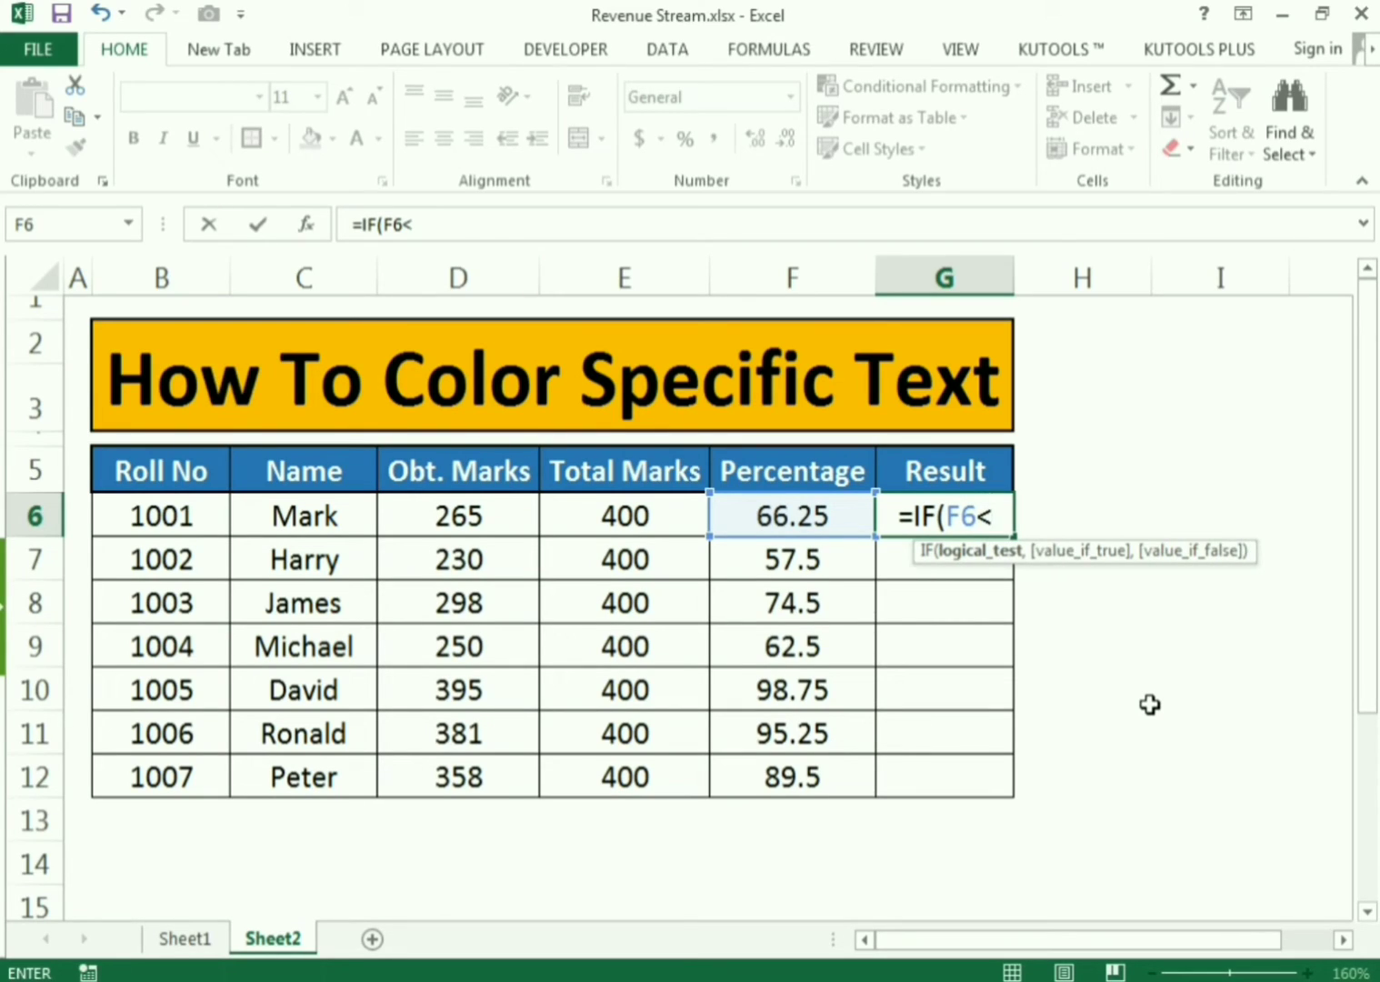
type("60")
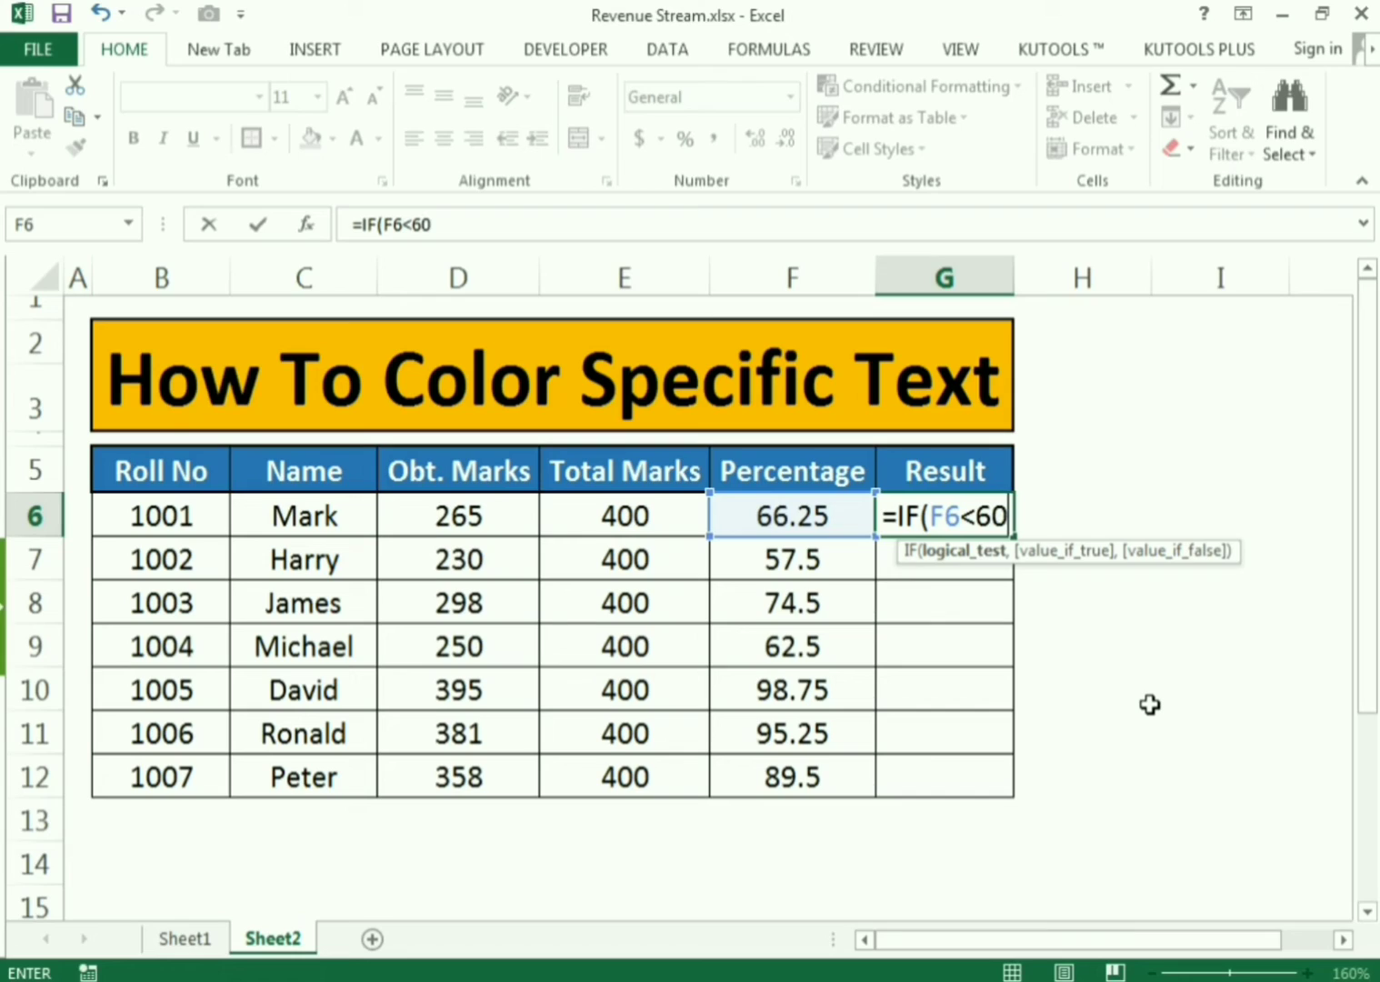
type(",\"")
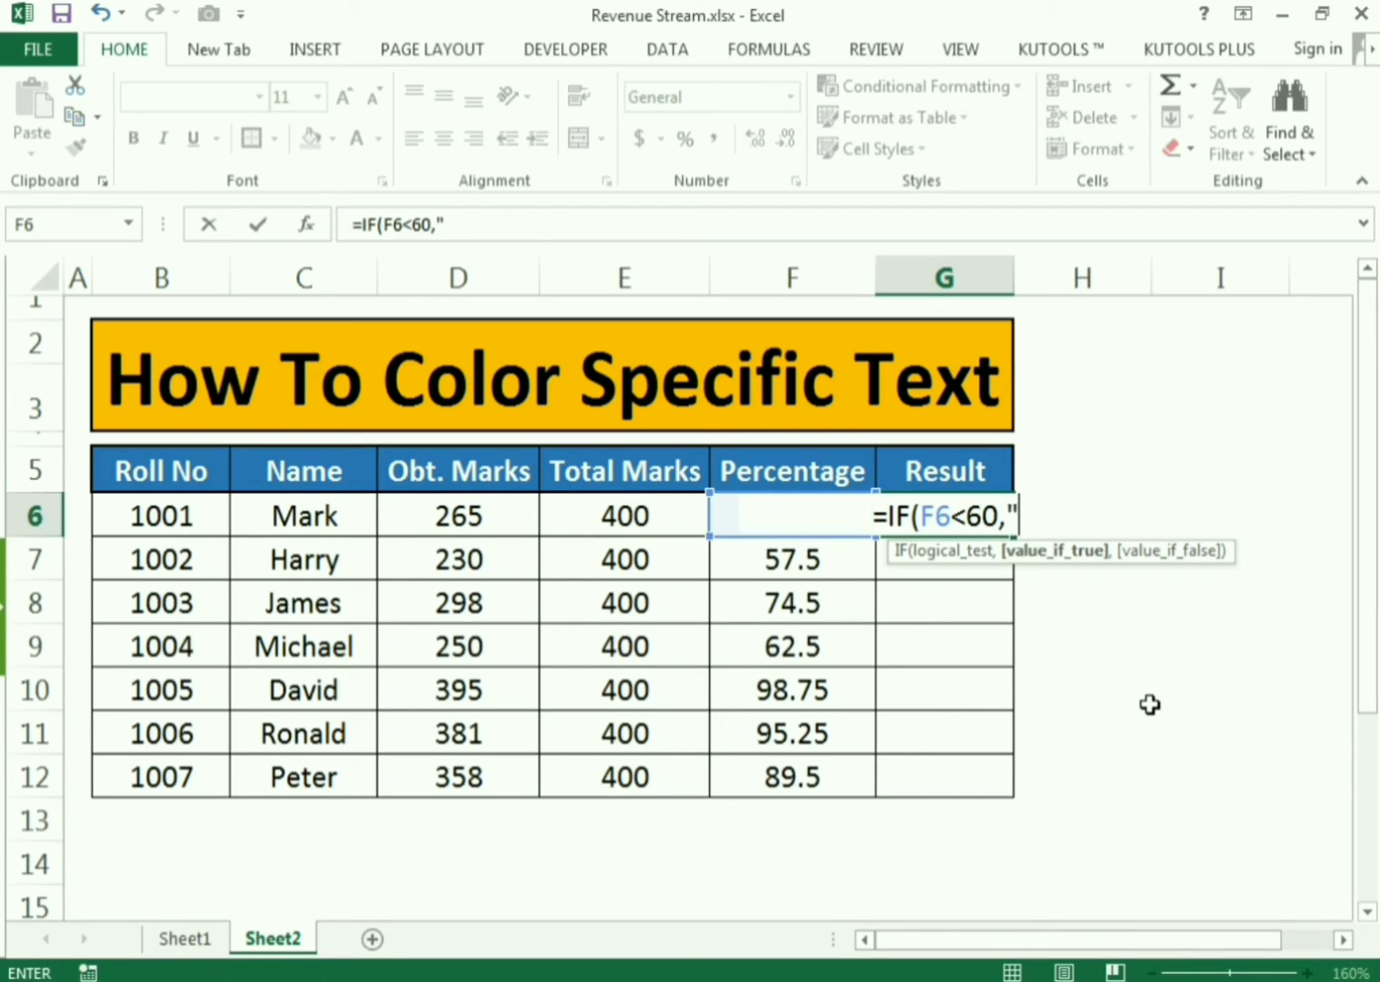
type("FAIL")
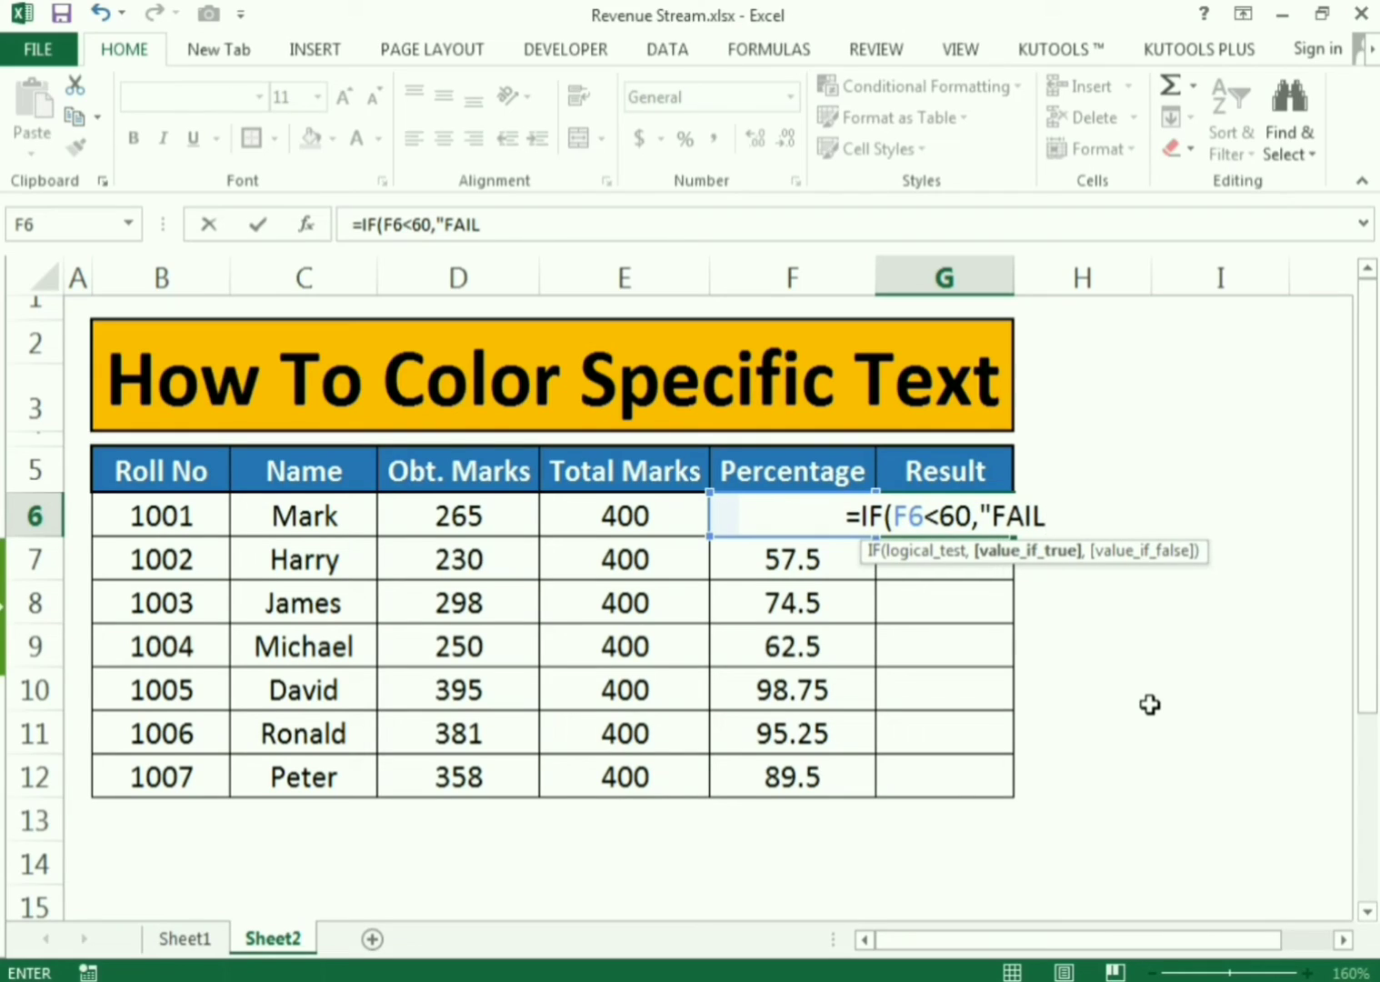
type("\"")
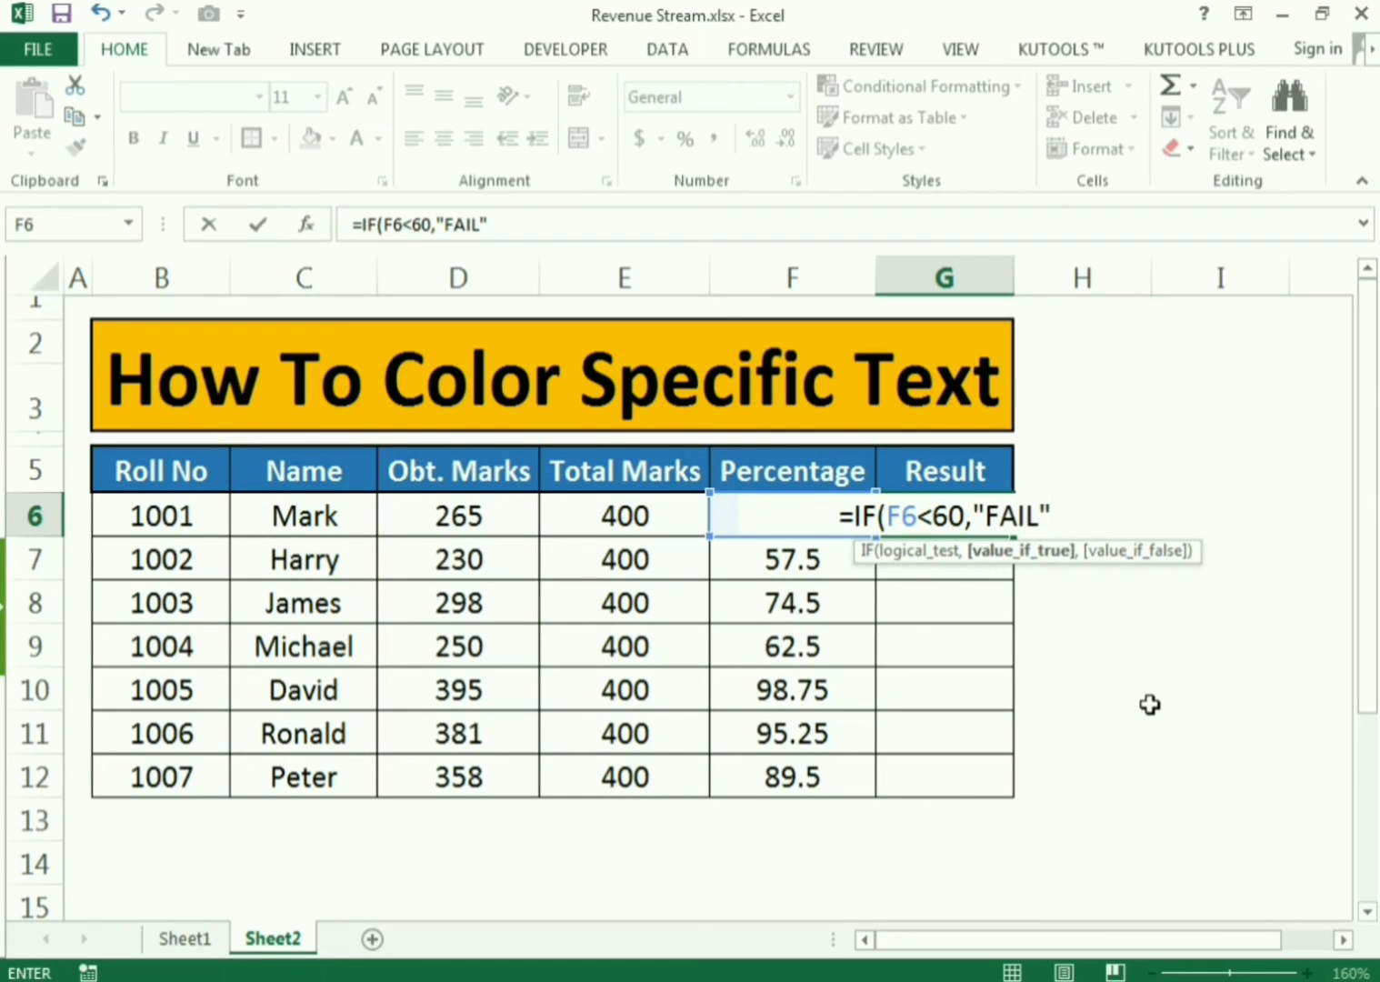
type(",")
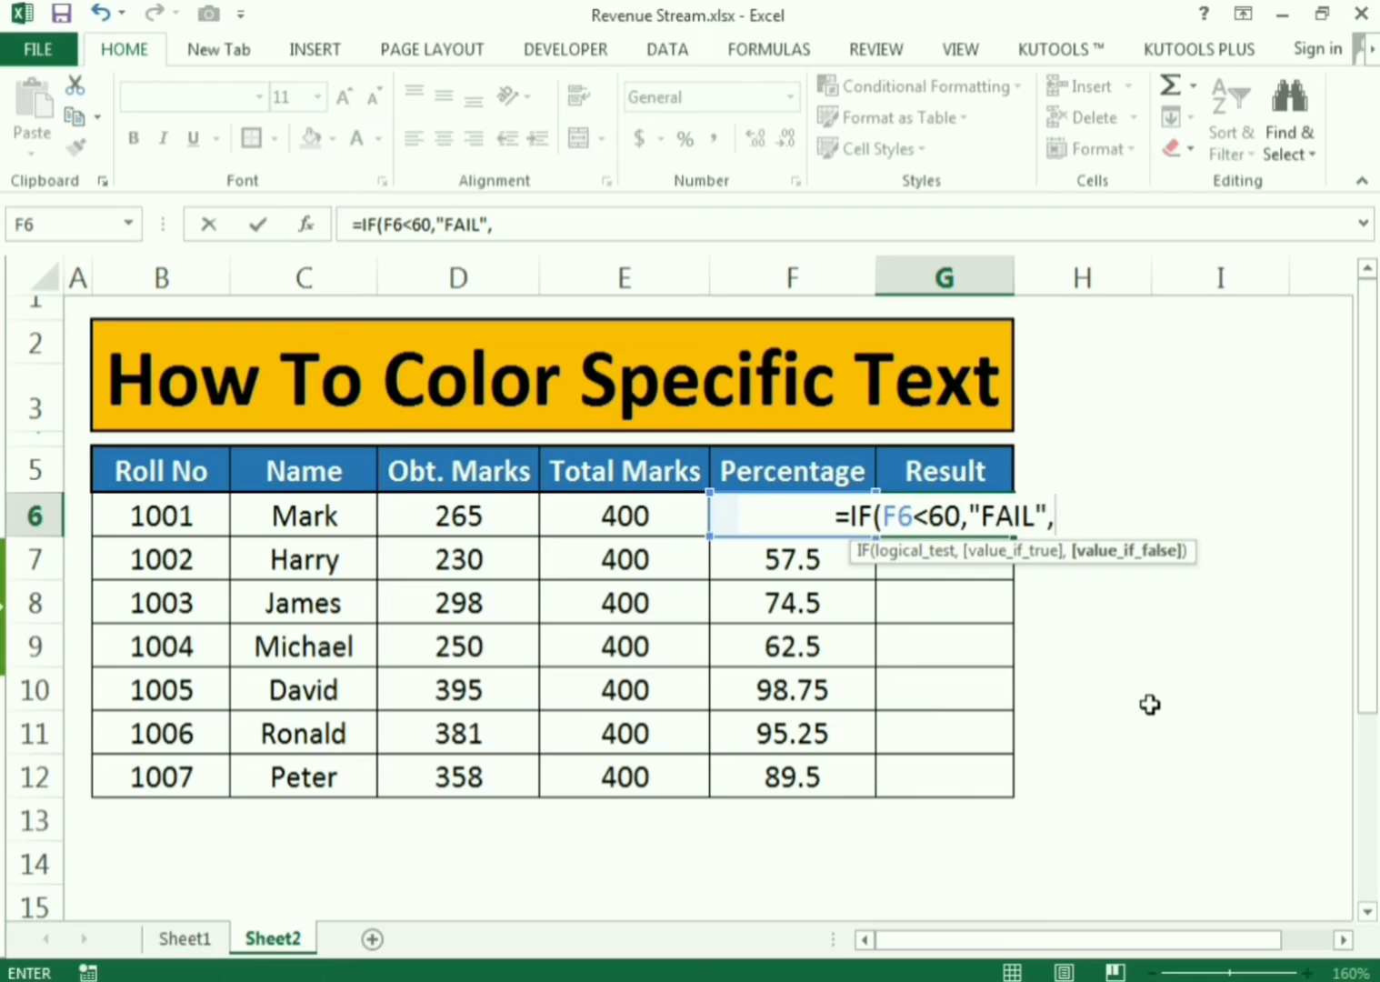
type("\"PASS")
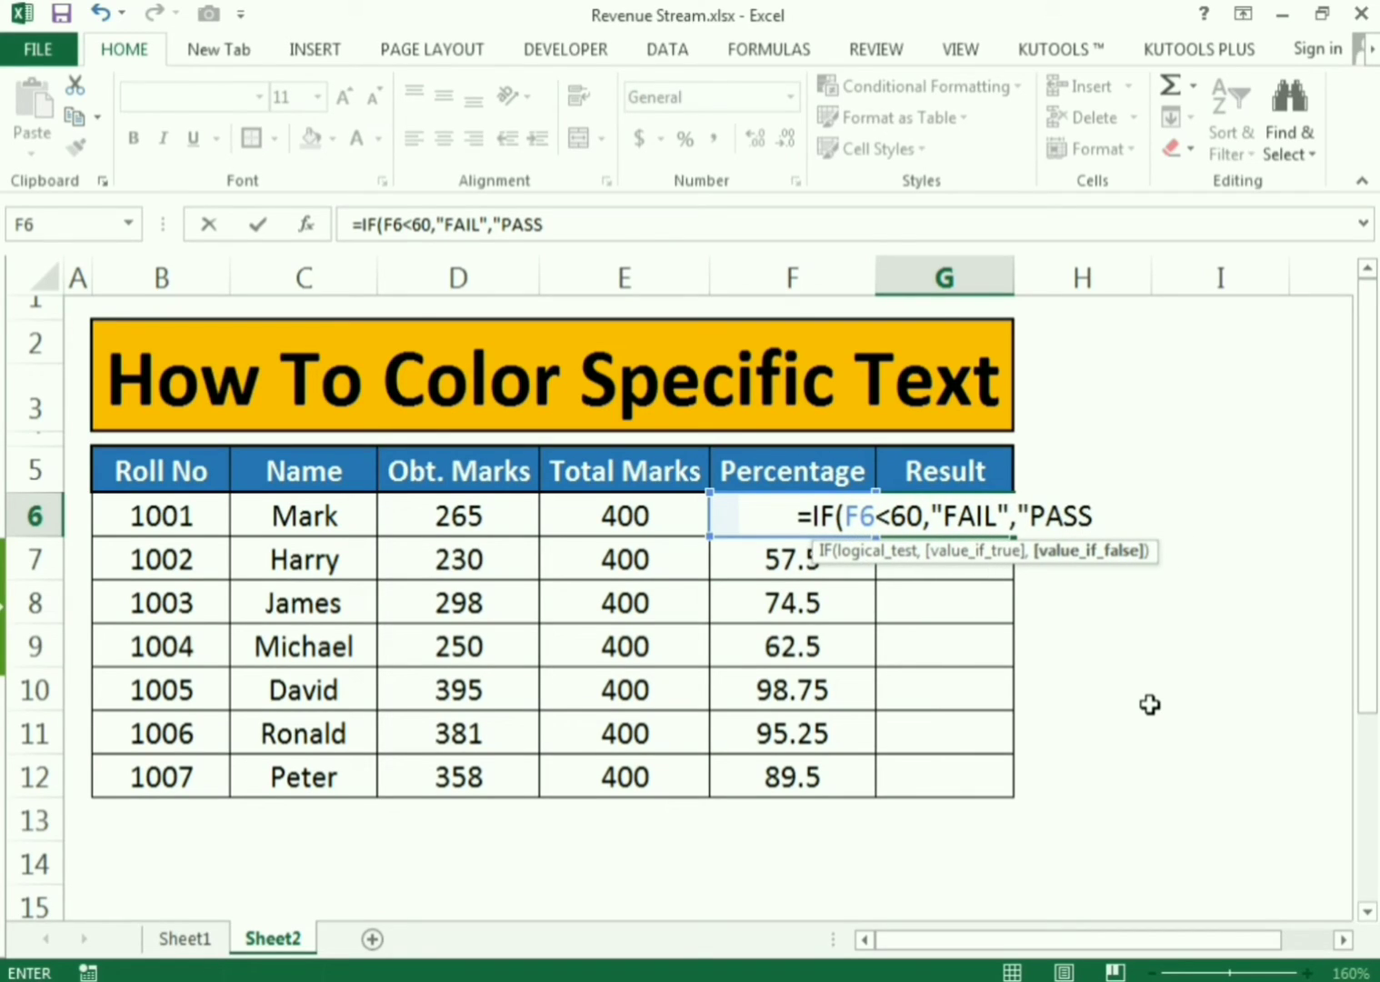
type("\")")
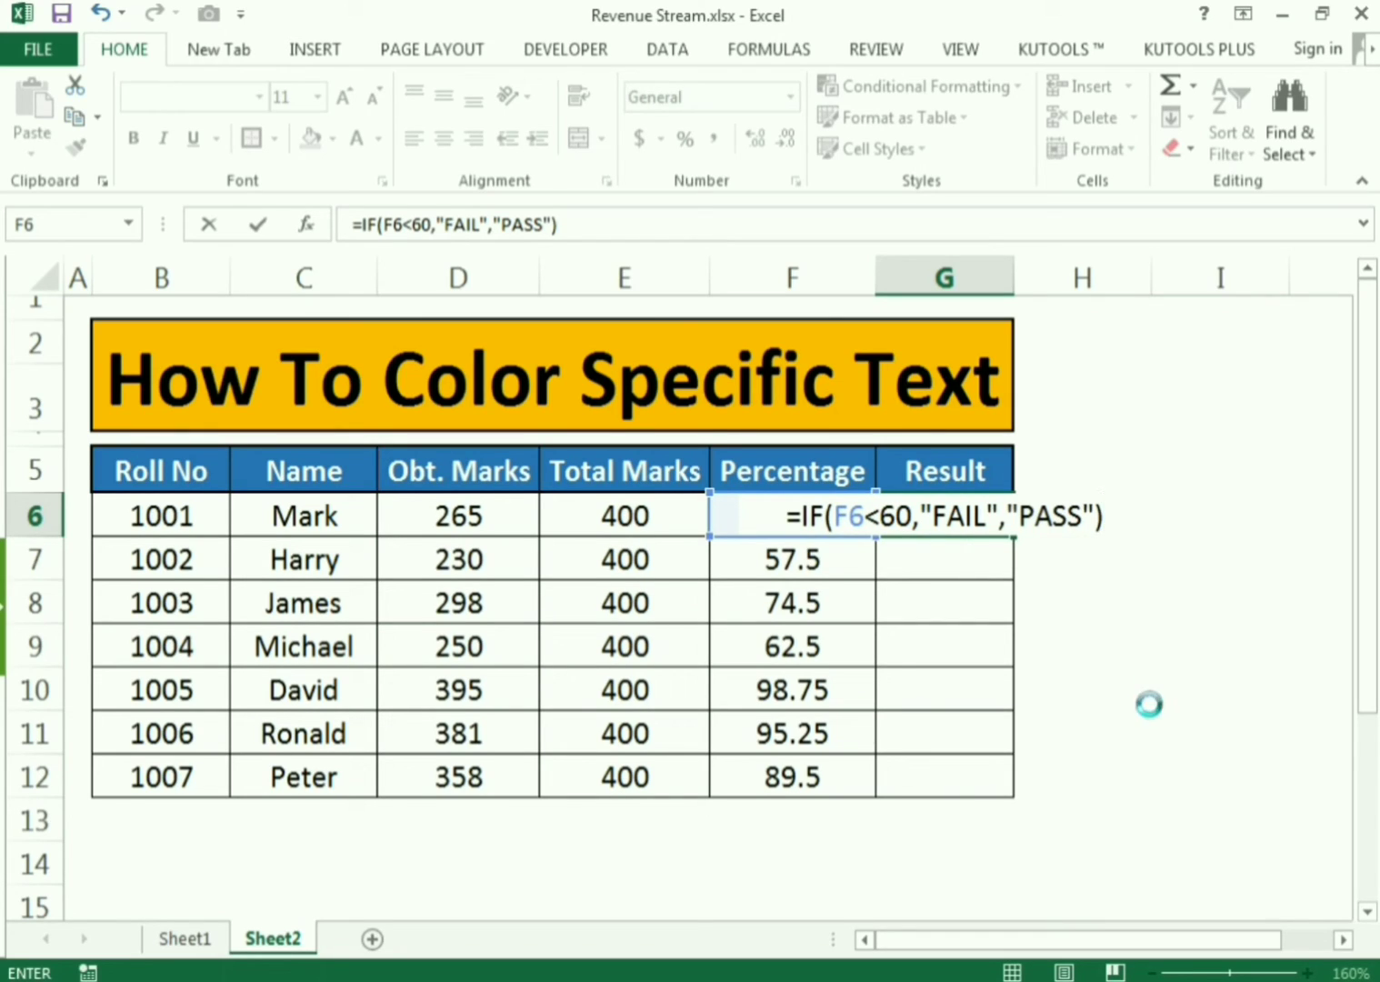
key("Return")
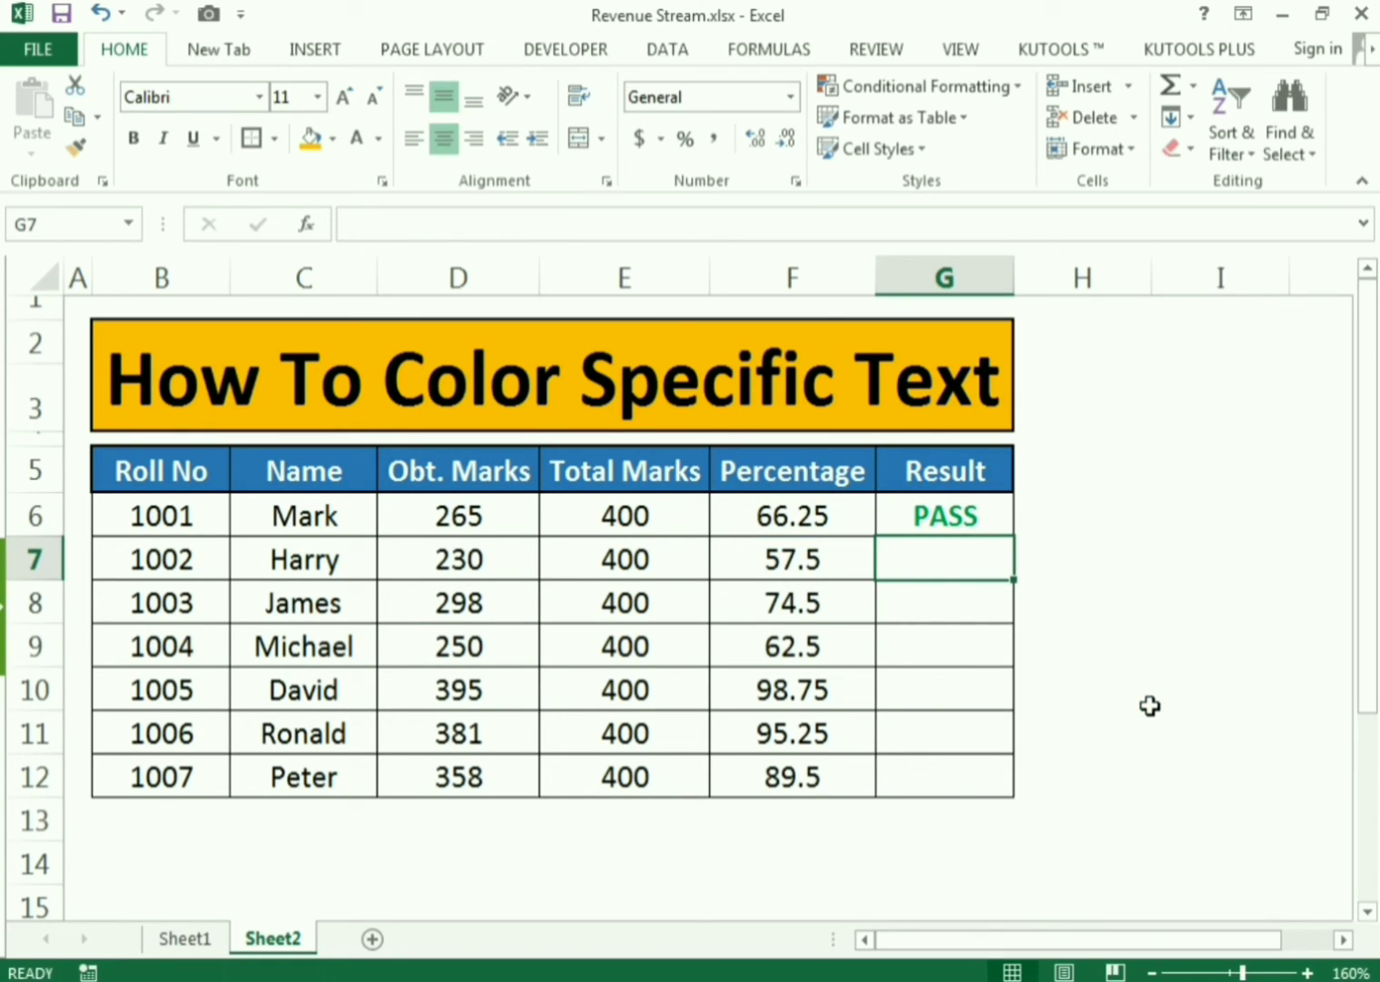
- Fill the result formula from G6 down through G12
left_click(962, 509)
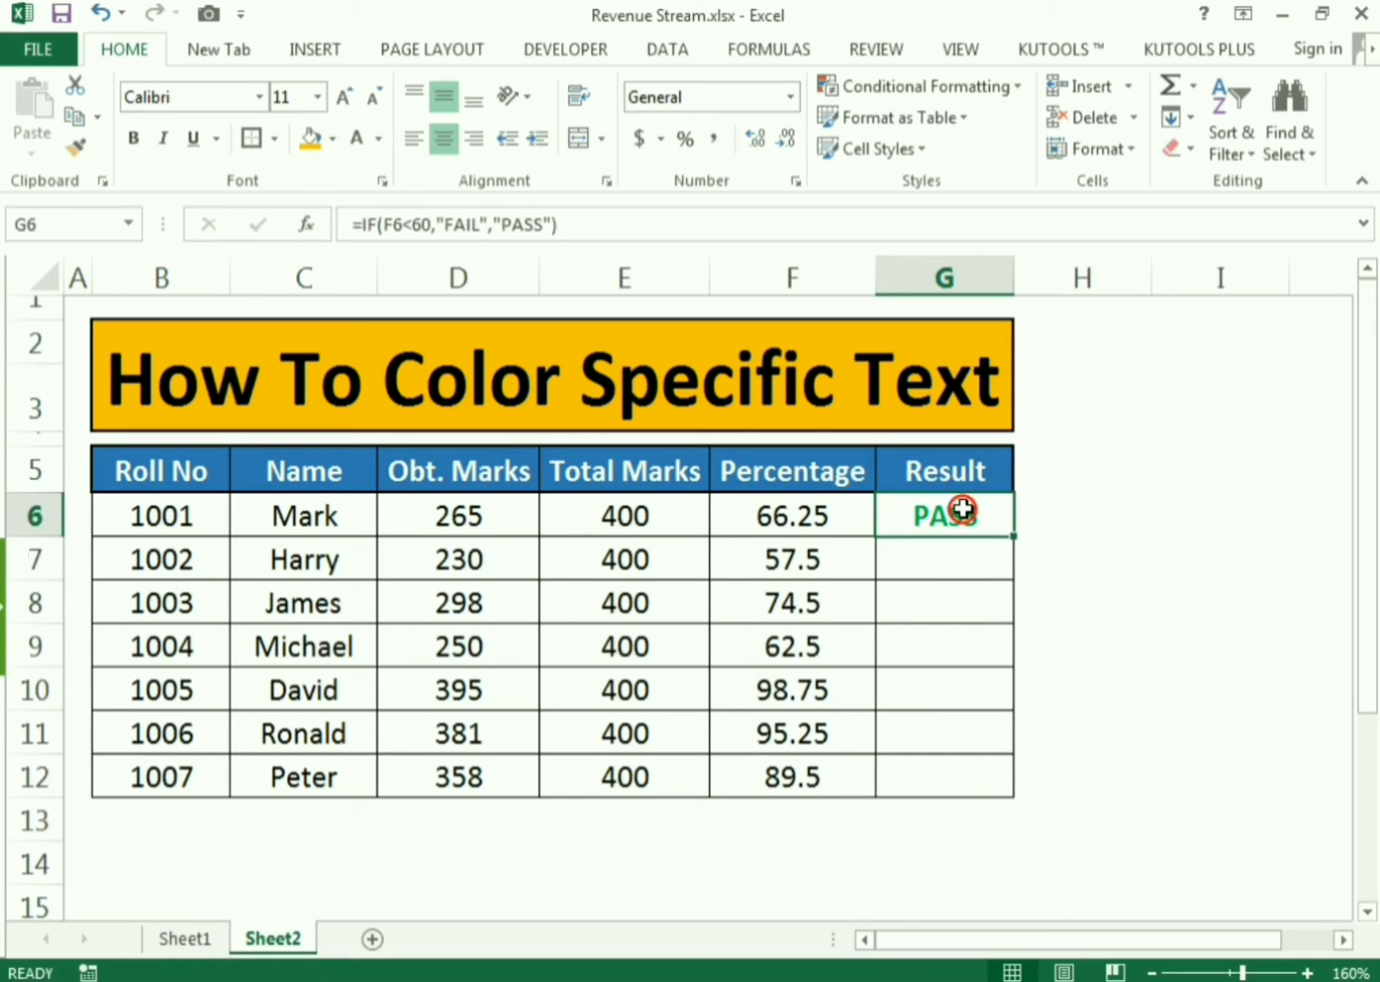
left_click_drag(1013, 537, 1015, 789)
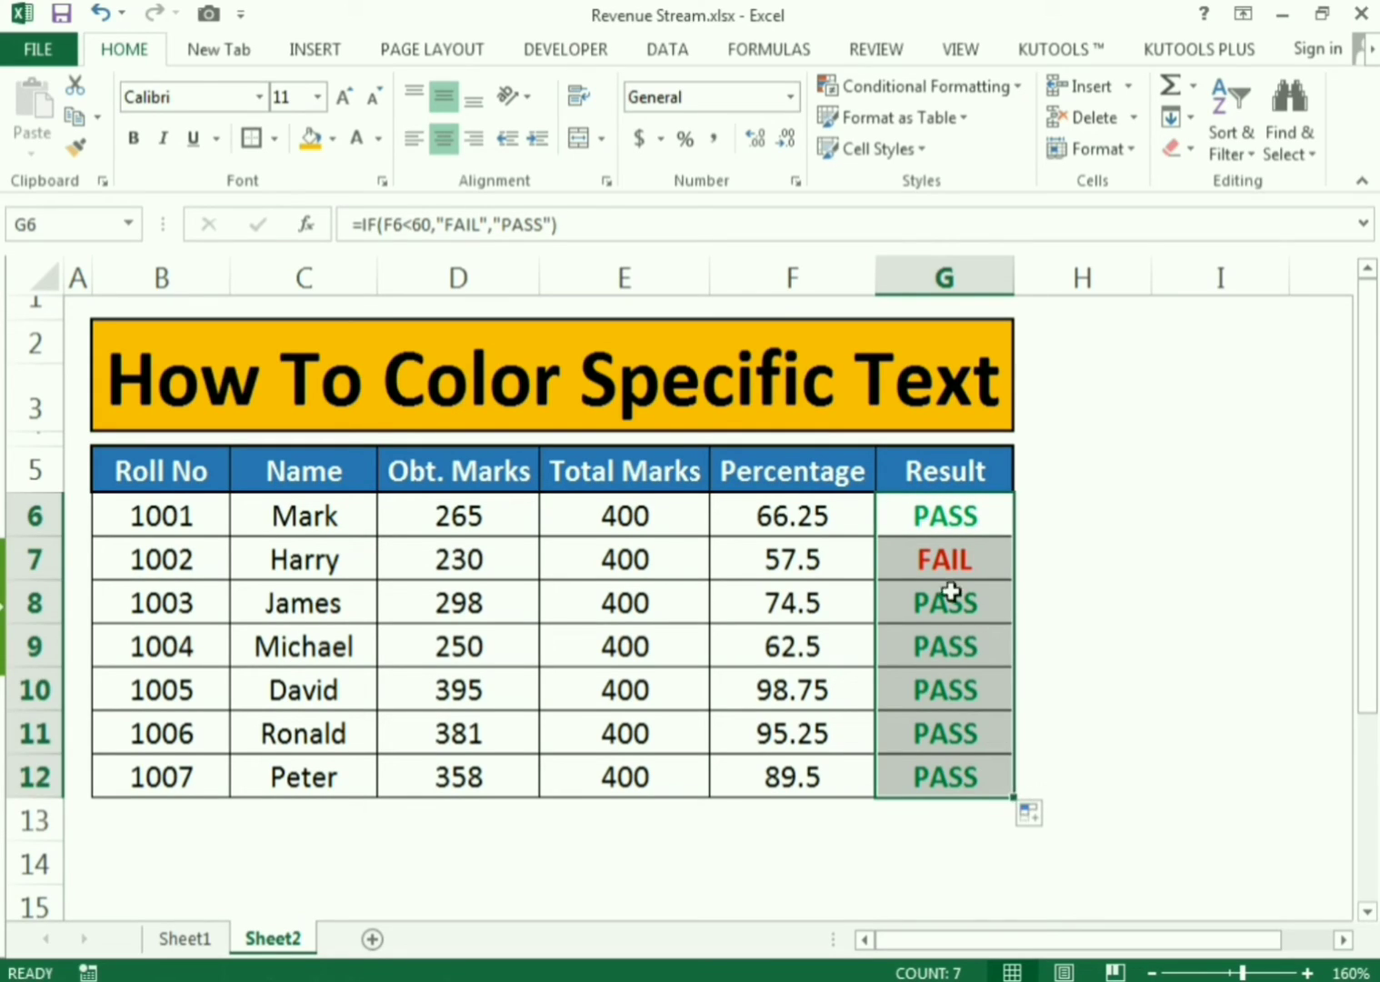
left_click(980, 561)
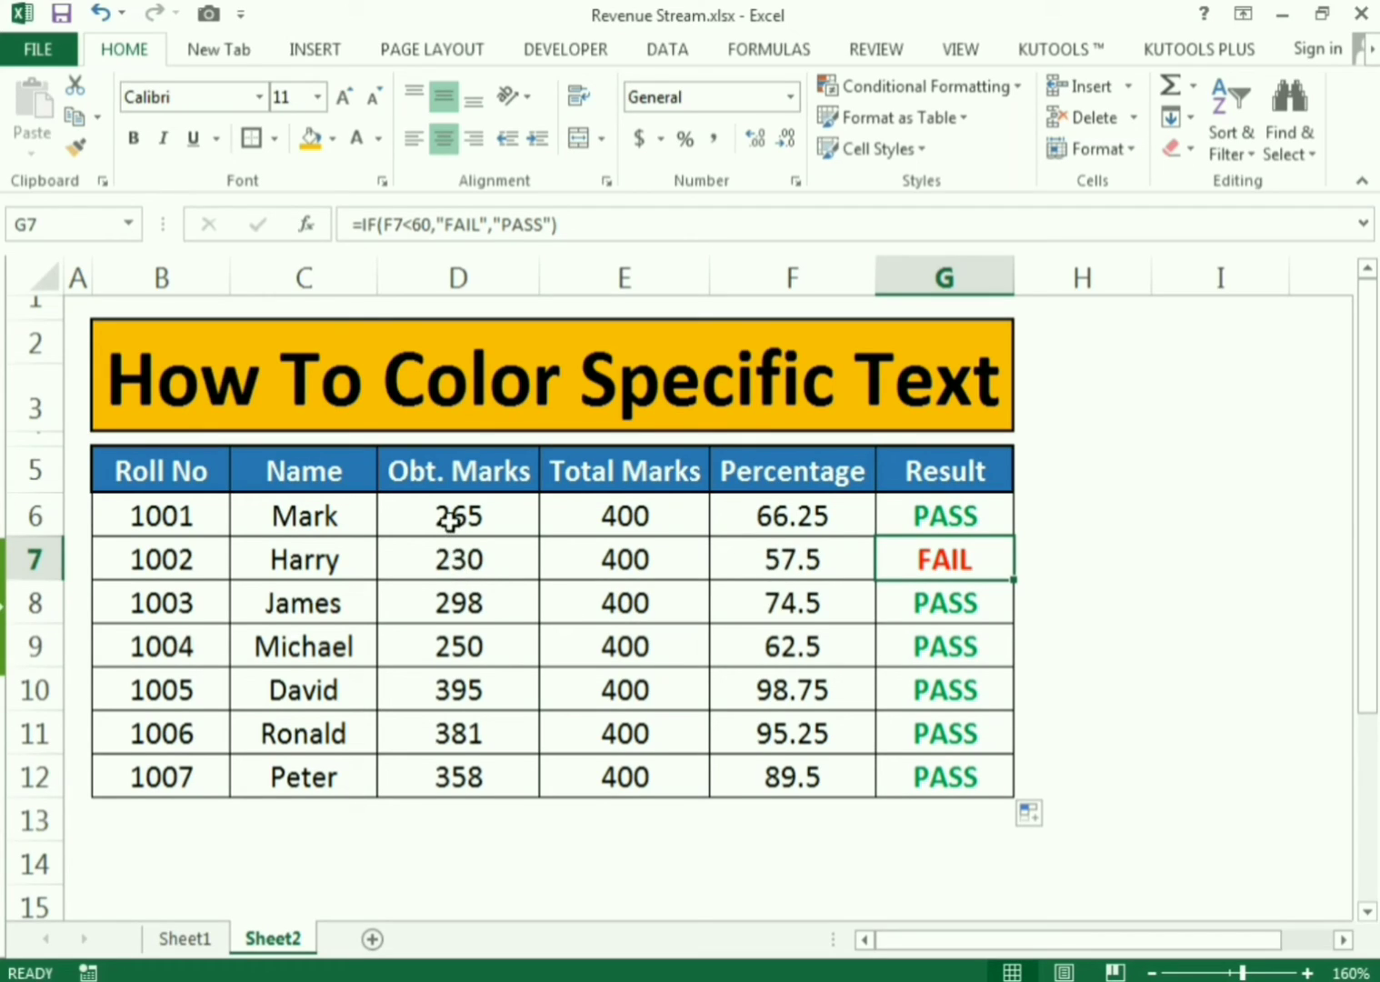
- Change the obtained marks for roll number 1004 in D9 to 200
left_click(442, 648)
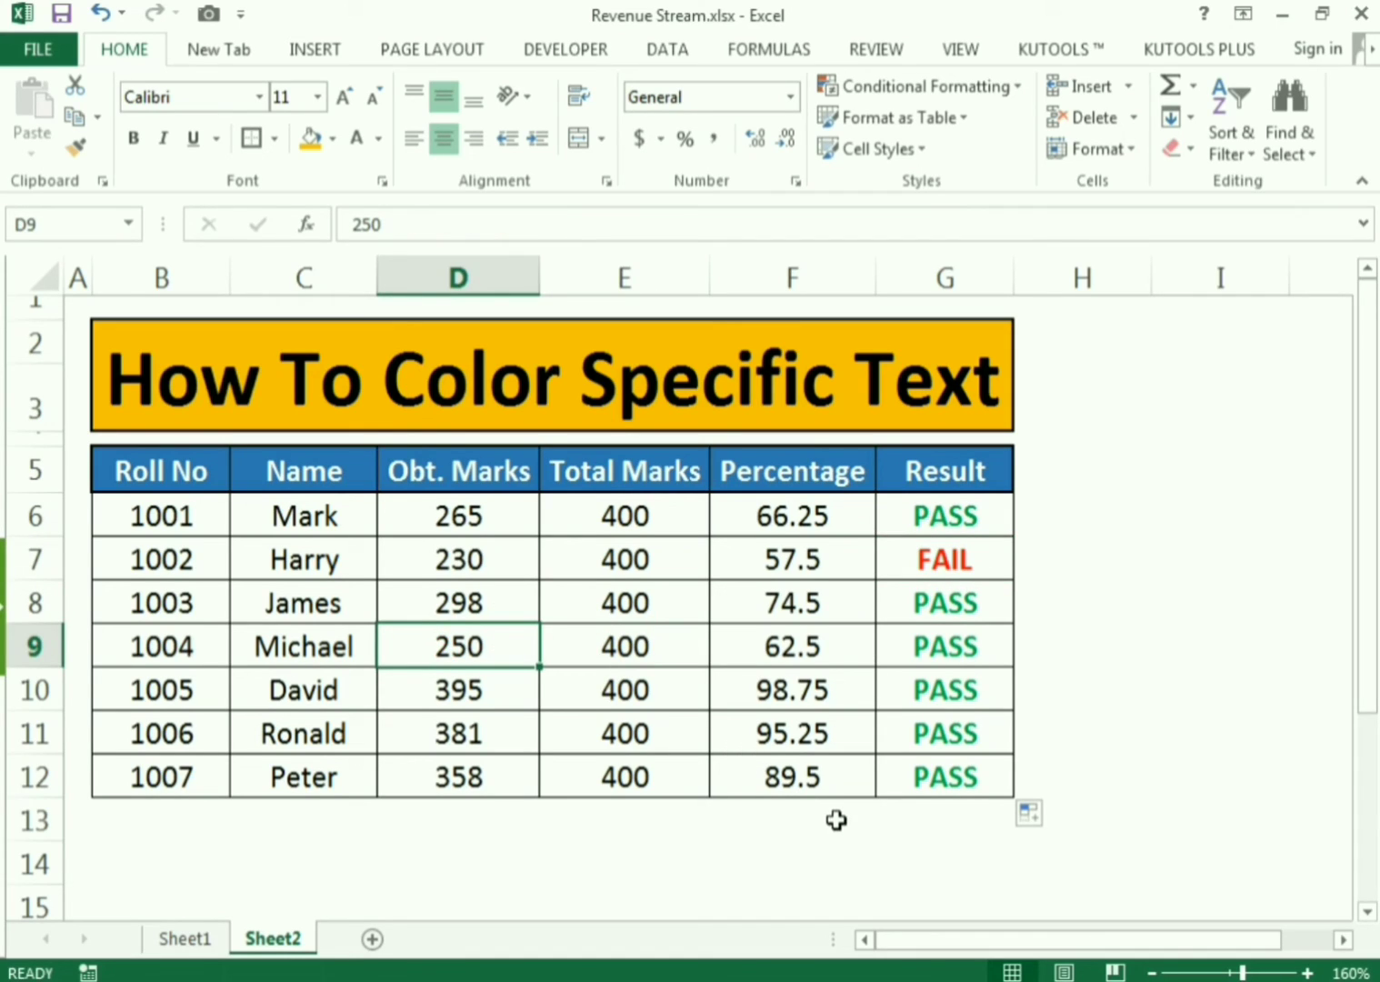
type("200")
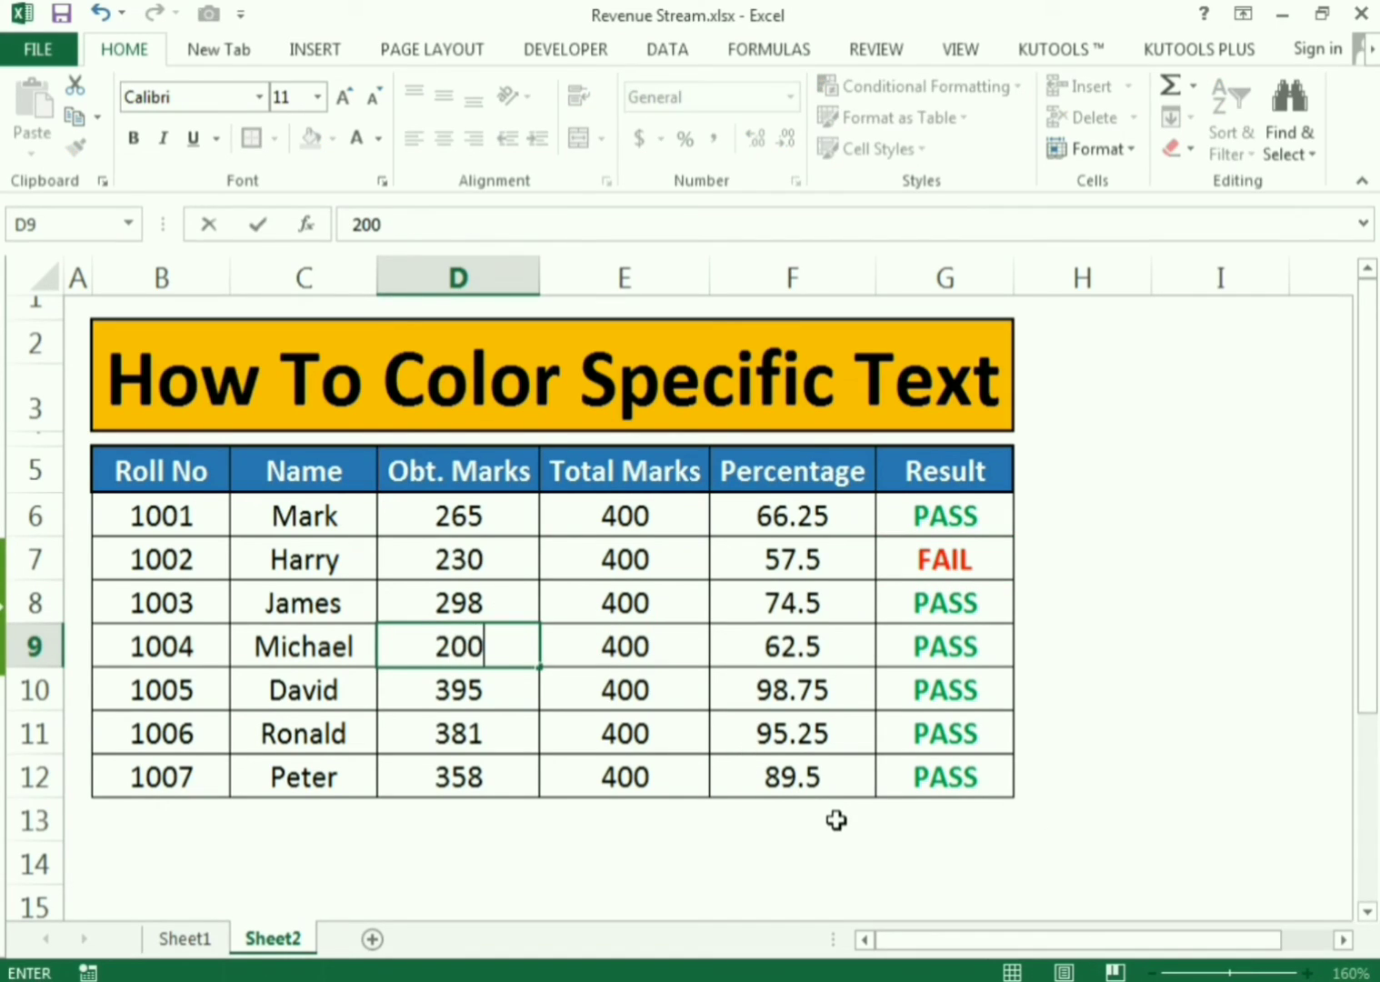
key("Return")
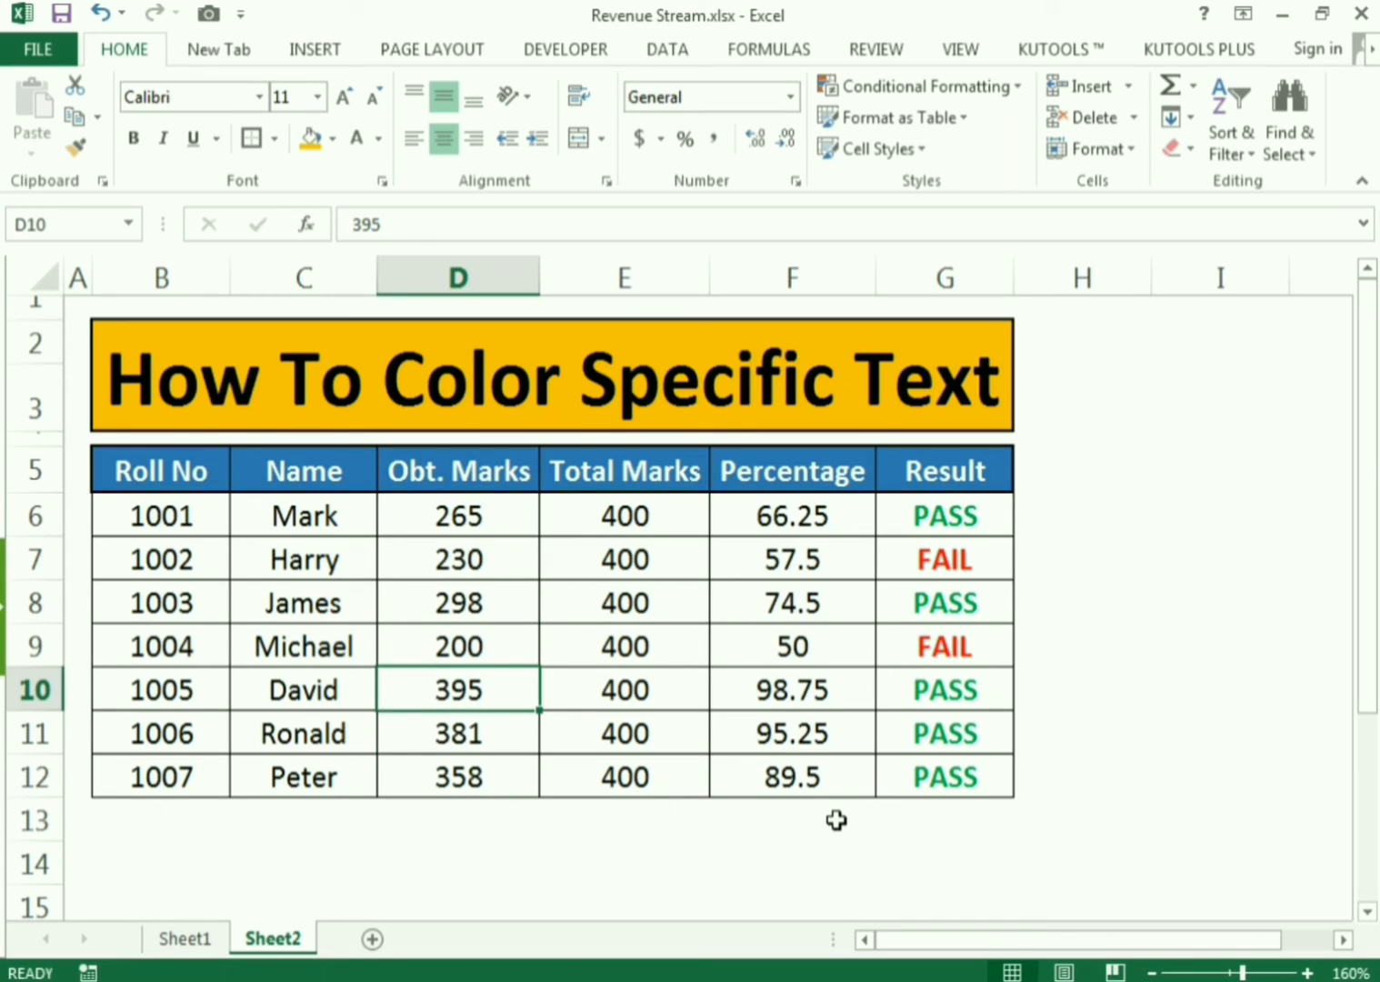
- Change the obtained marks for roll number 1006 in D11 to 281
key("Down")
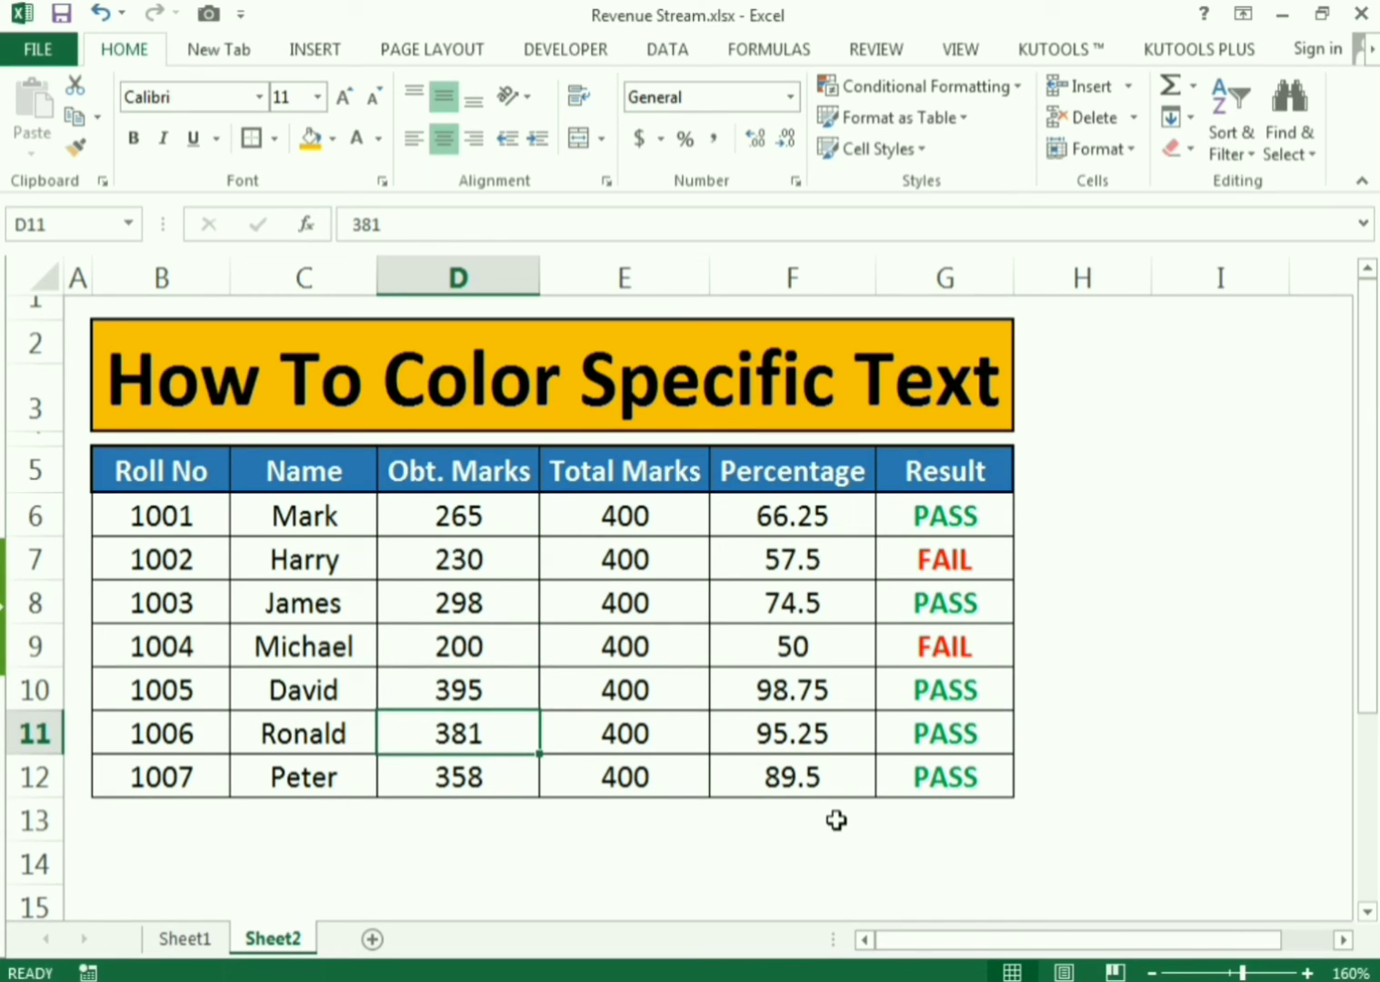
type("281")
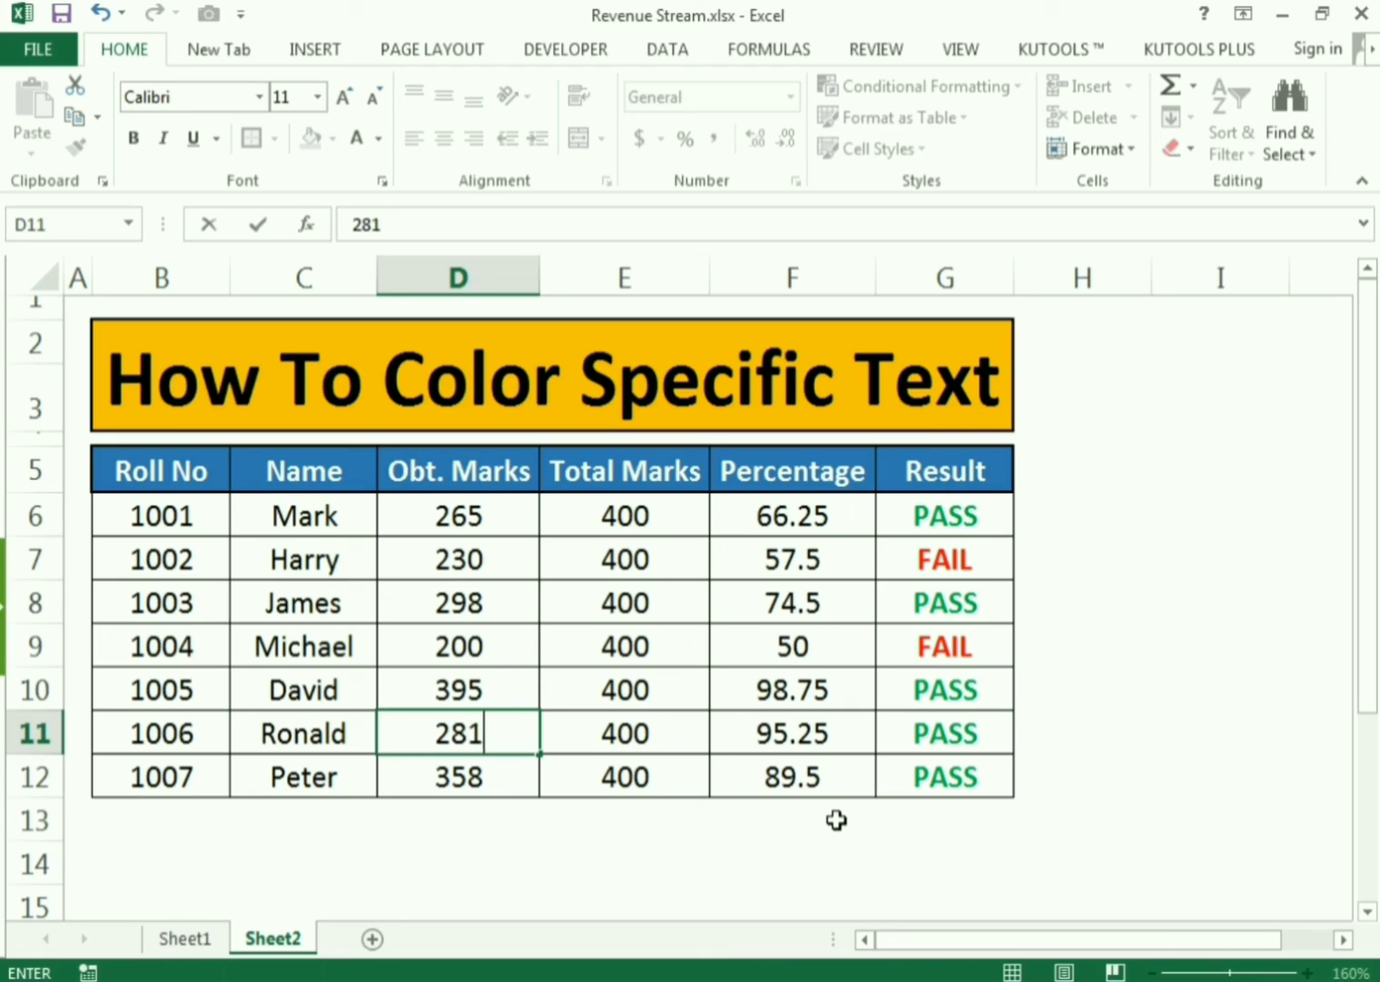
key("Return")
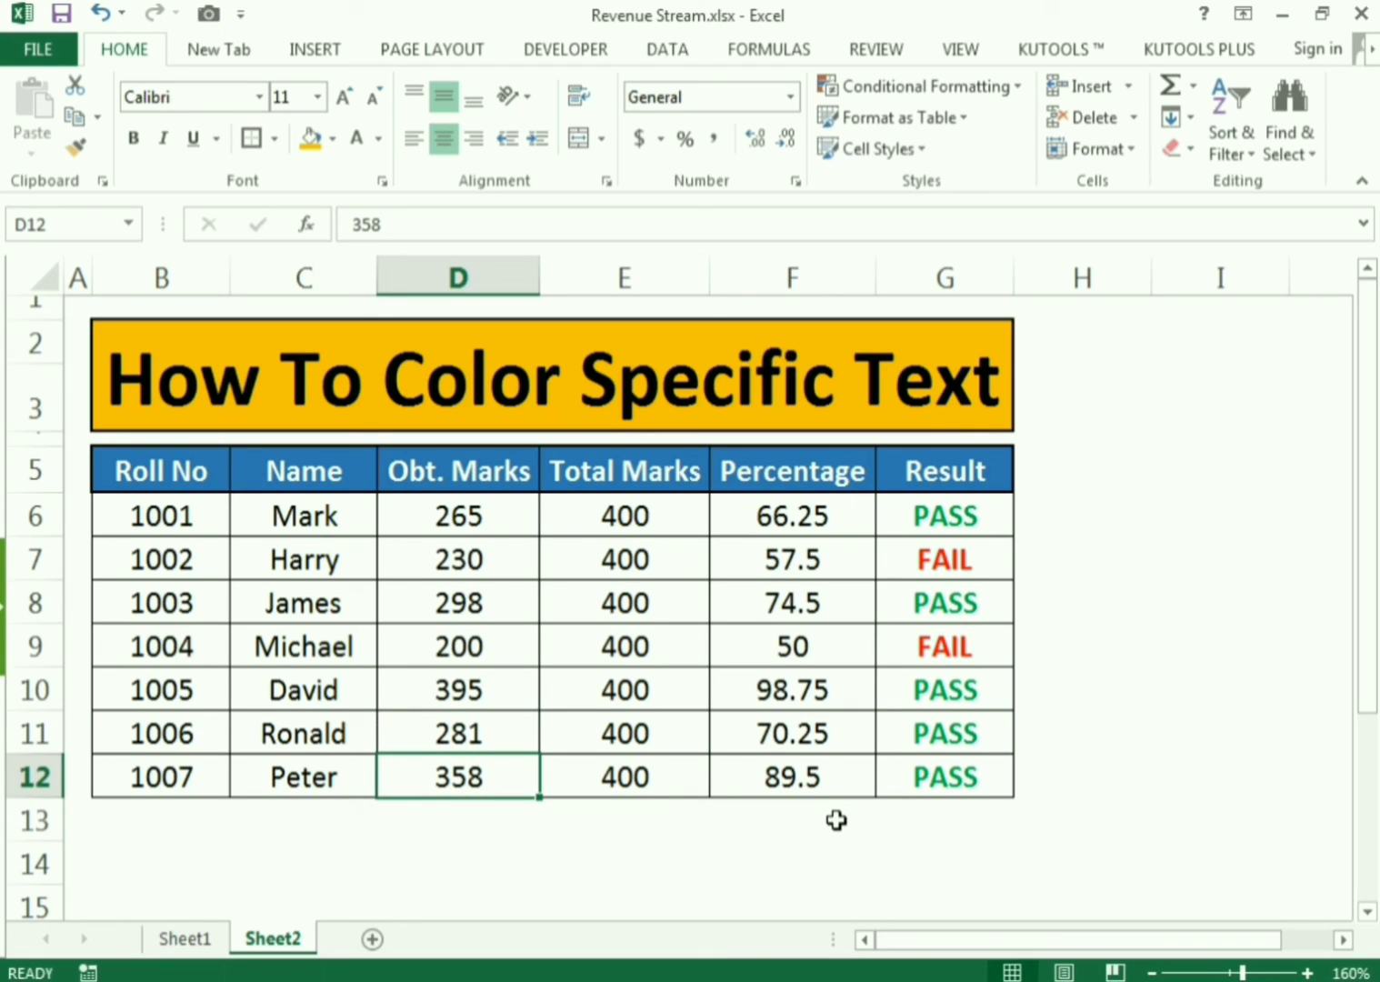
- Set the obtained marks for roll number 1006 in D11 to 250
key("Up")
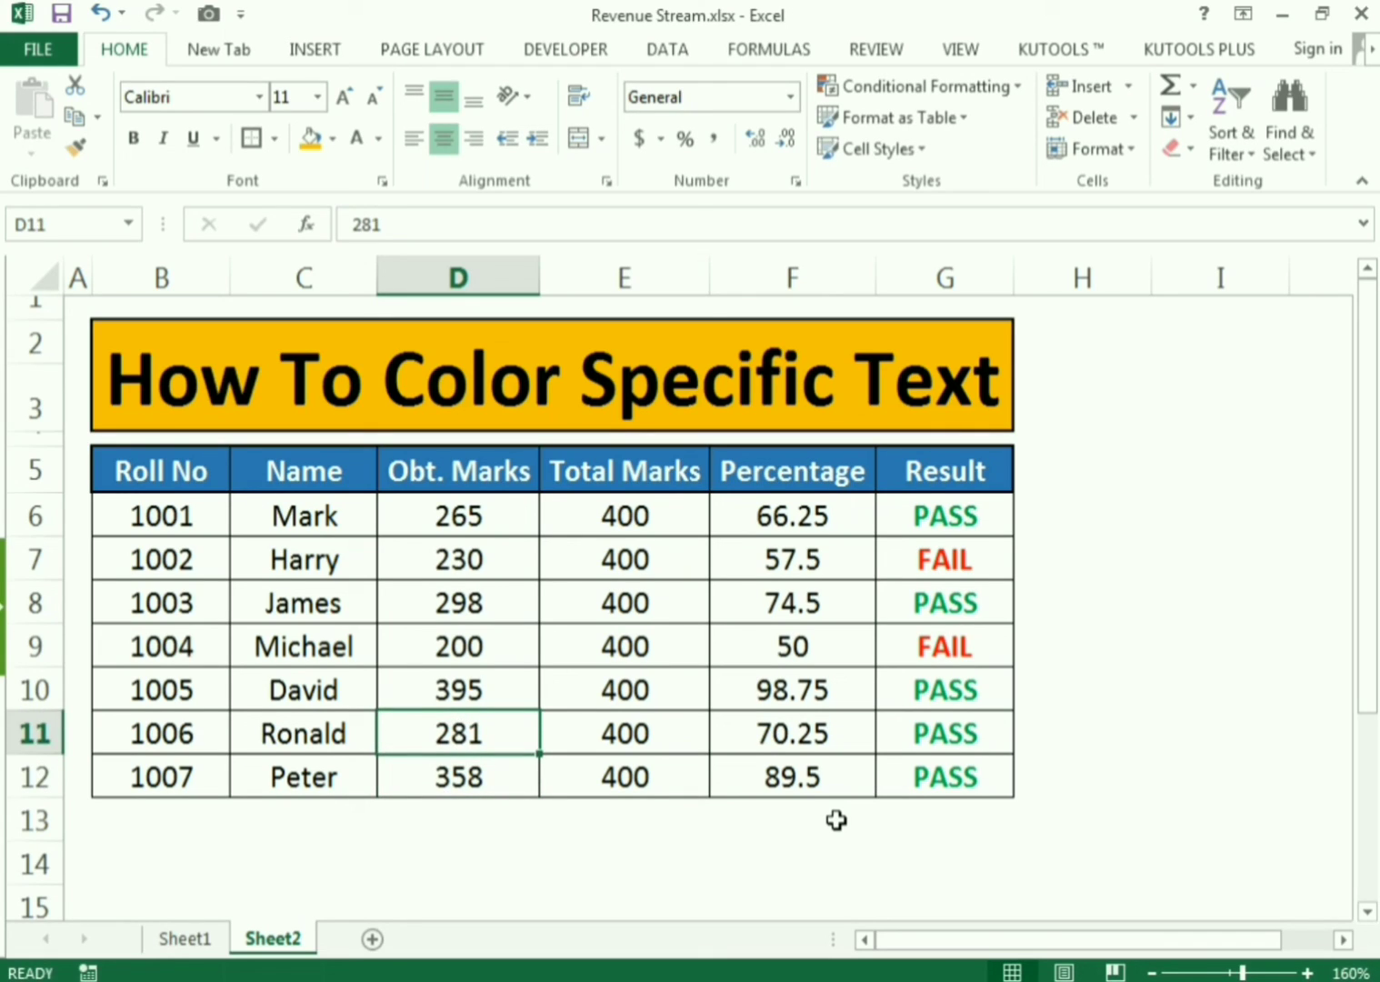
type("250")
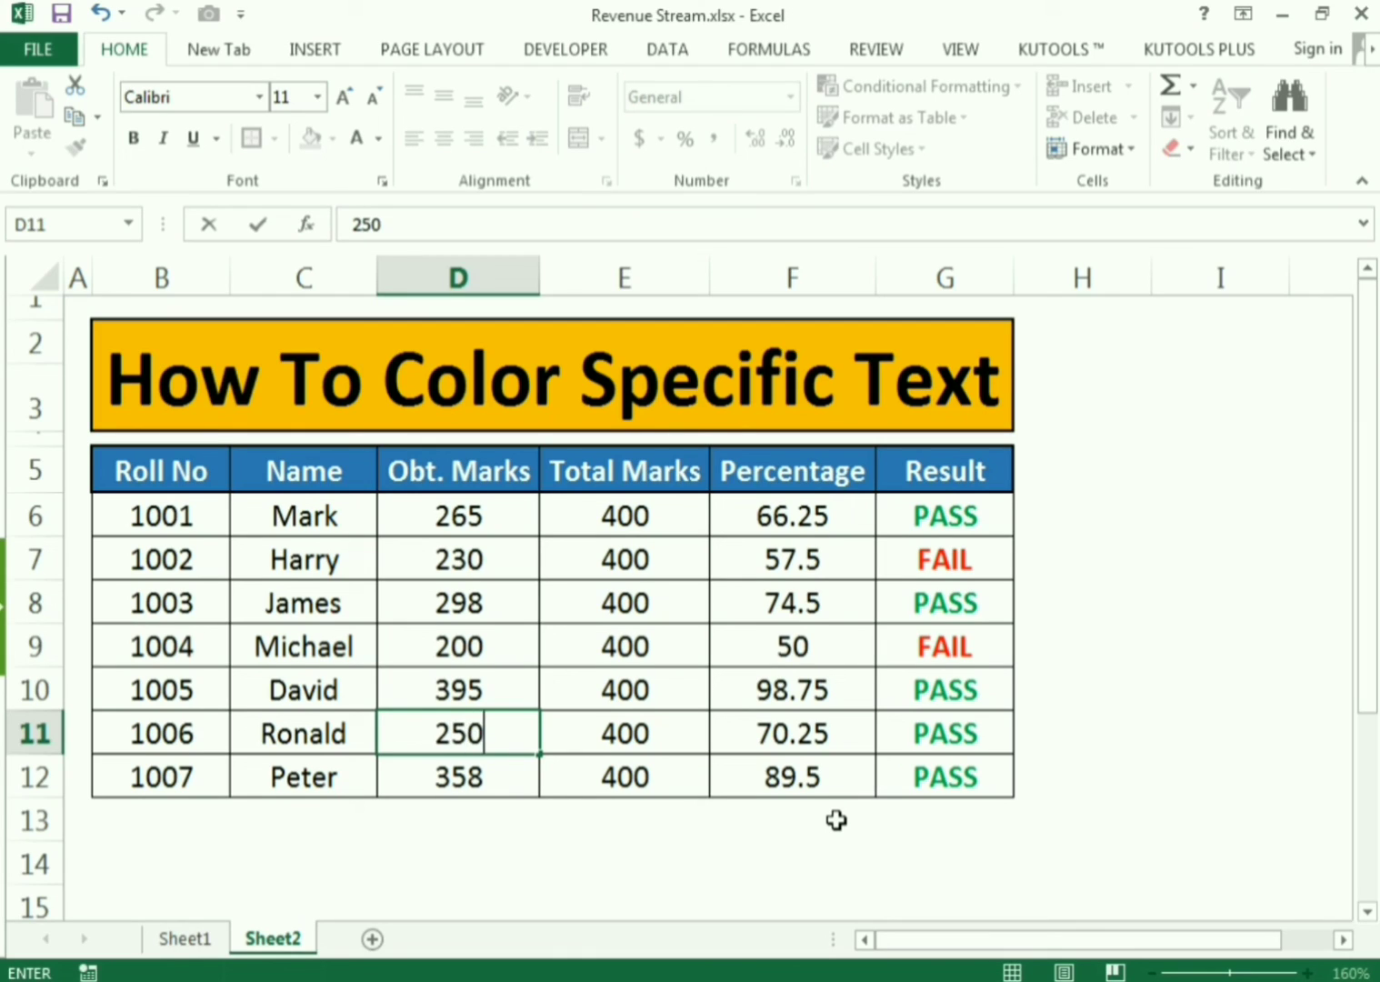
key("Return")
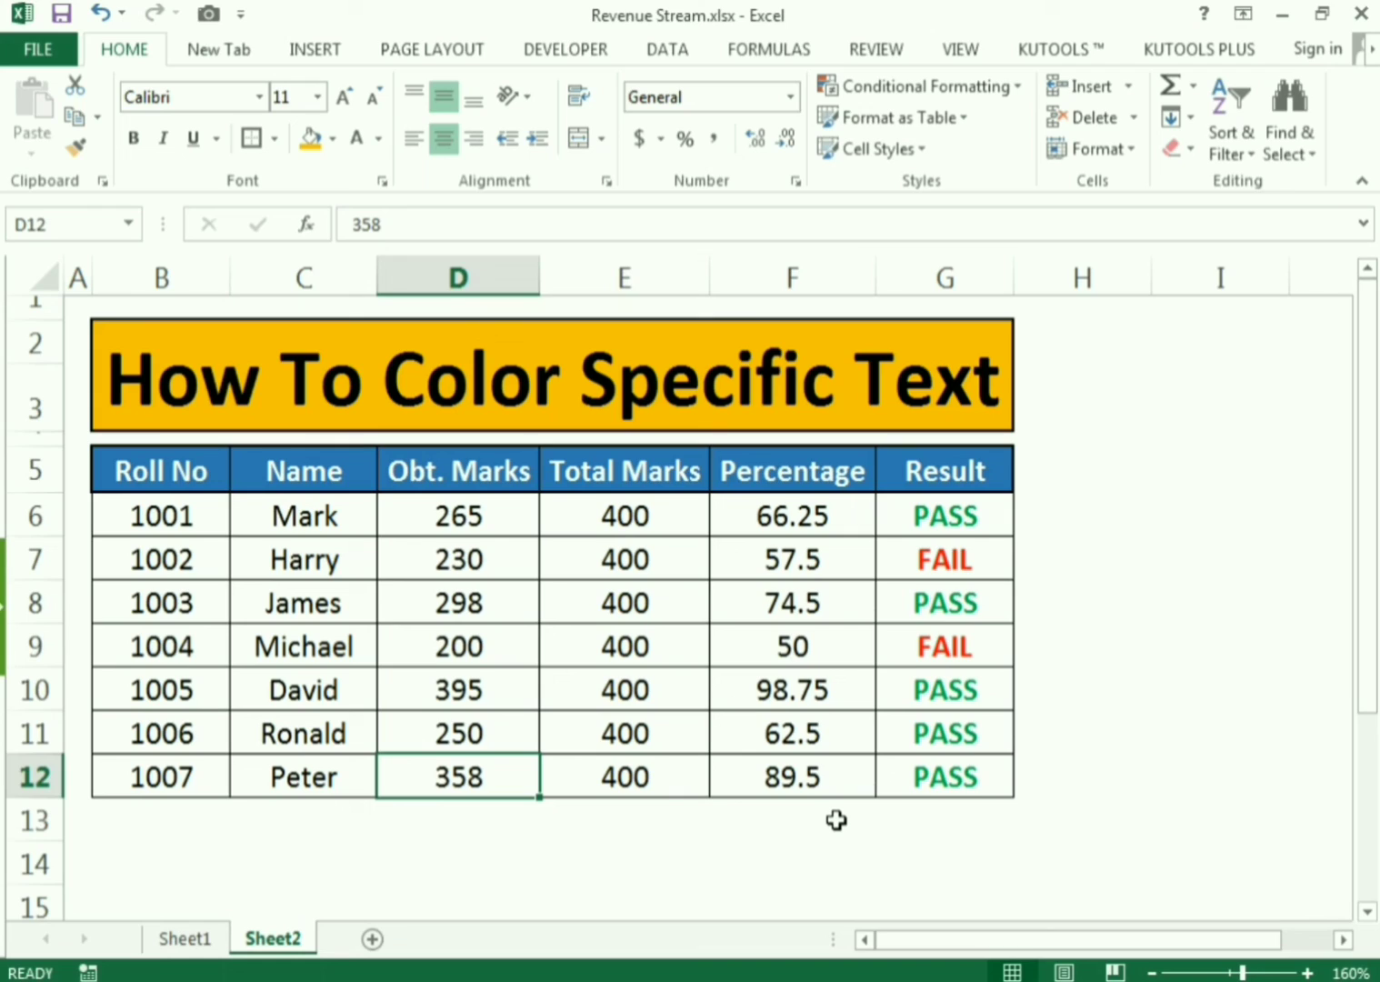
- Change the obtained marks for roll number 1007 in D12 to 210
type("2")
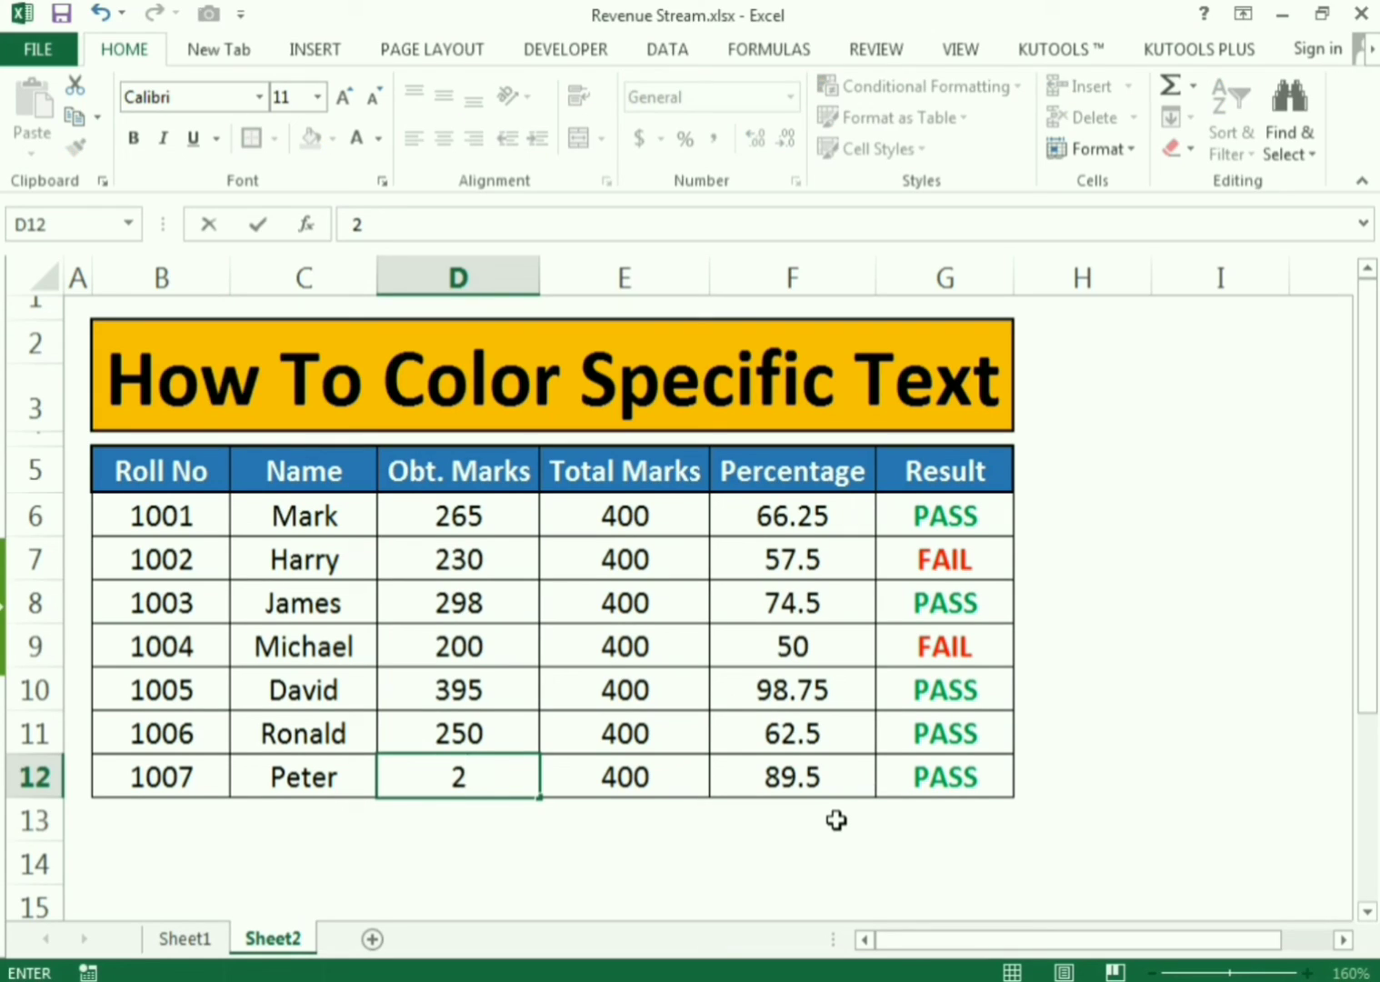
type("10")
key("Return")
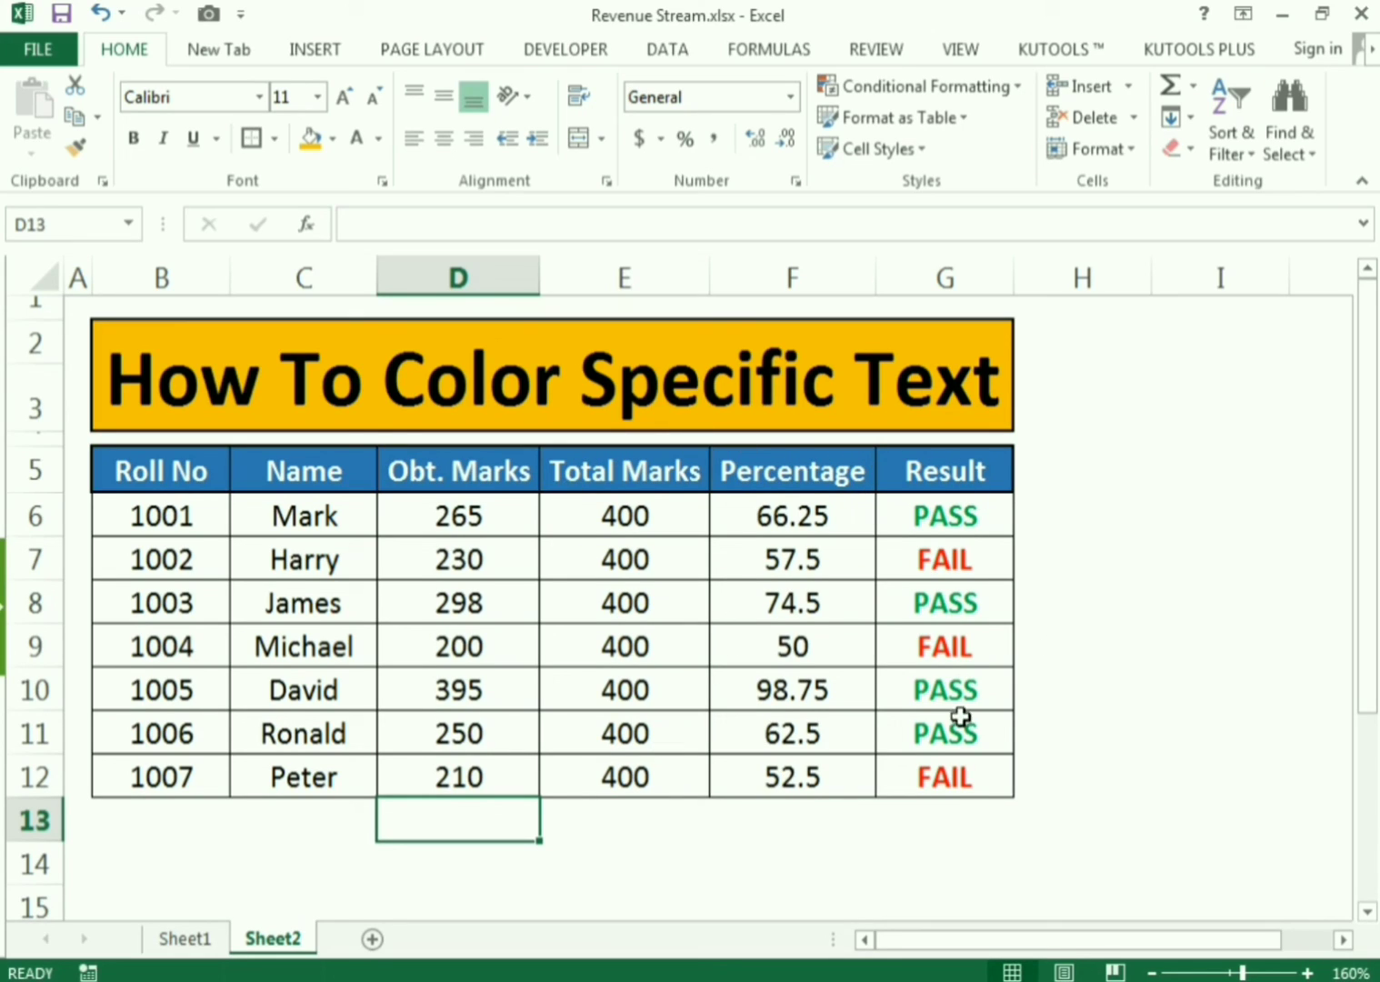
left_click(959, 852)
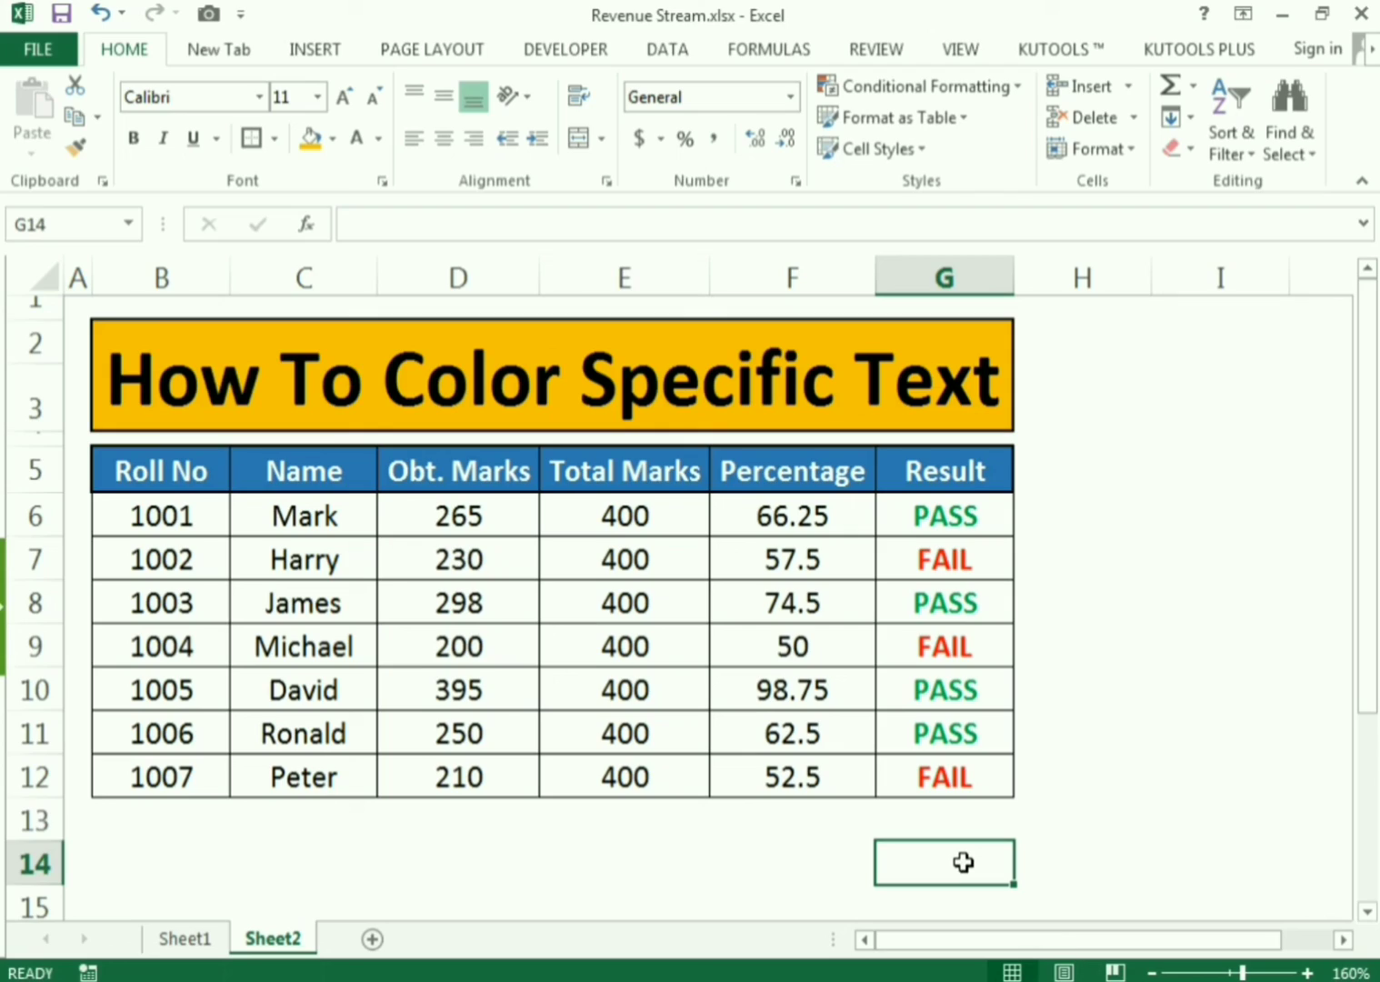